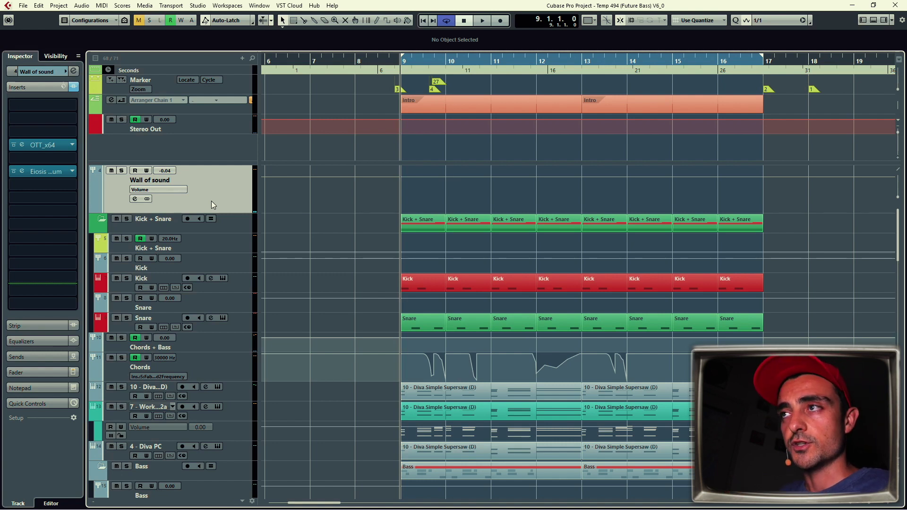
# - Solo the Wall of sound group, play the intro loop while viewing its tracks, and turn the solo off
pyautogui.press('s')
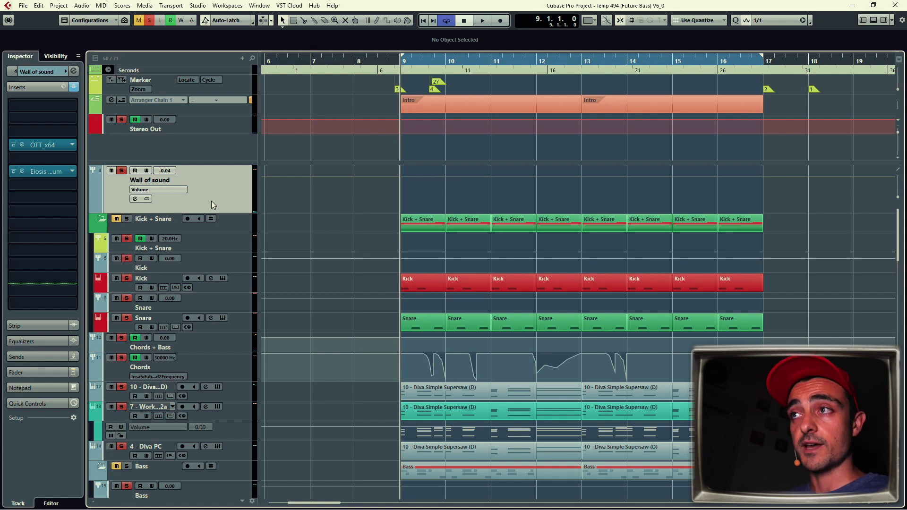
pyautogui.press('space')
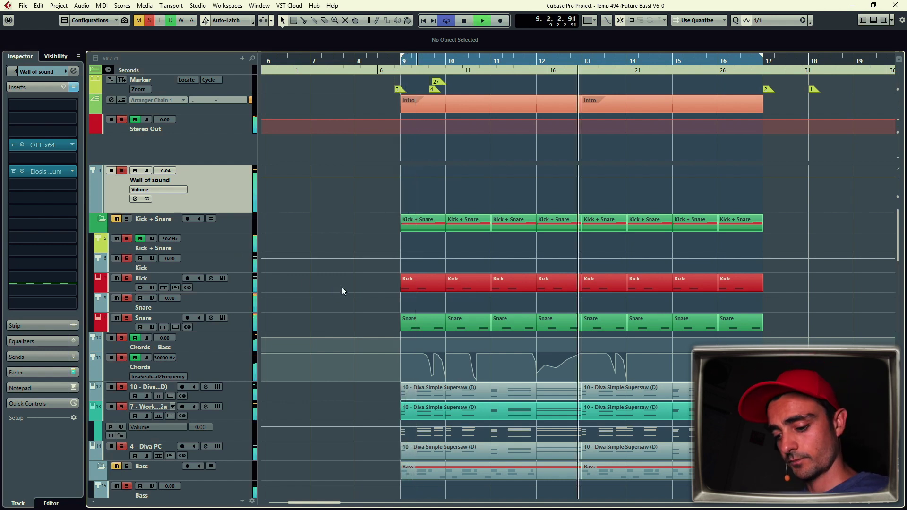
pyautogui.press('h')
pyautogui.press('h')
pyautogui.press('h')
pyautogui.moveTo(485, 288); pyautogui.dragTo(267, 219)
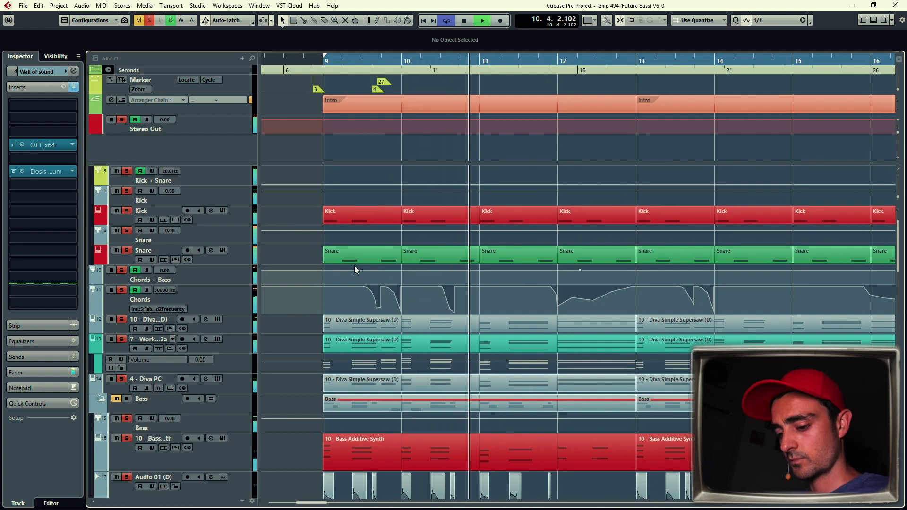
pyautogui.press('g')
pyautogui.press('g')
pyautogui.press('g')
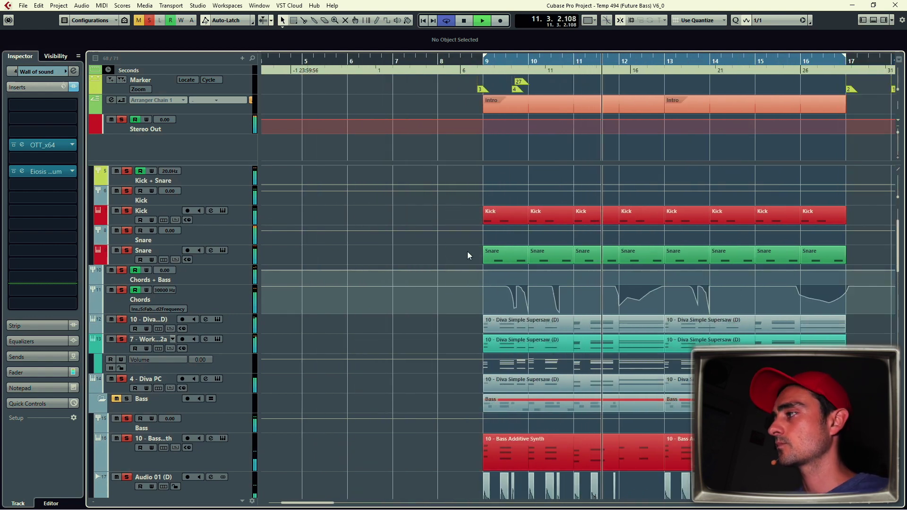
pyautogui.moveTo(467, 251); pyautogui.dragTo(380, 227)
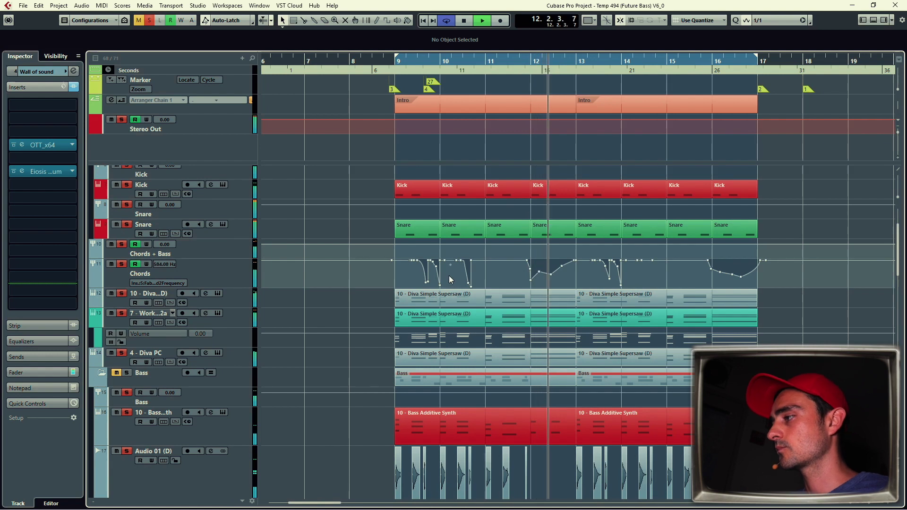
pyautogui.press('space')
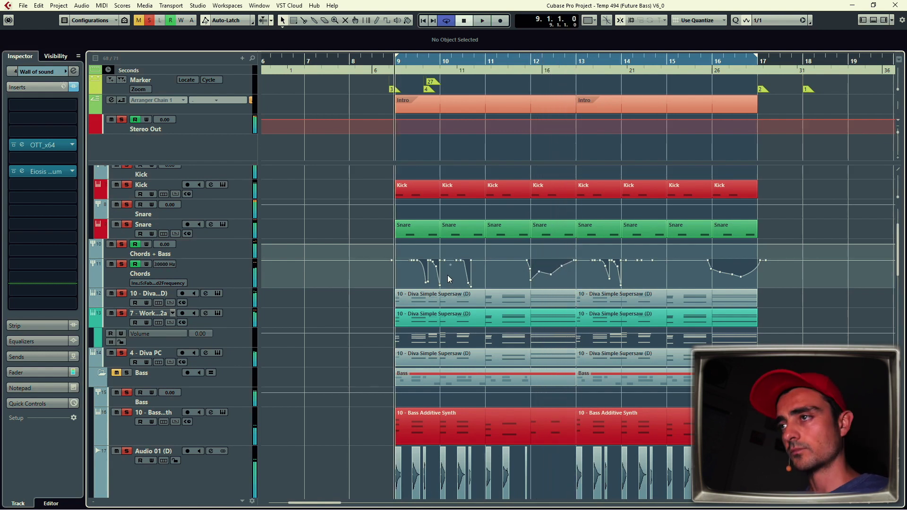
pyautogui.press('s')
pyautogui.scroll(3, 330, 353)
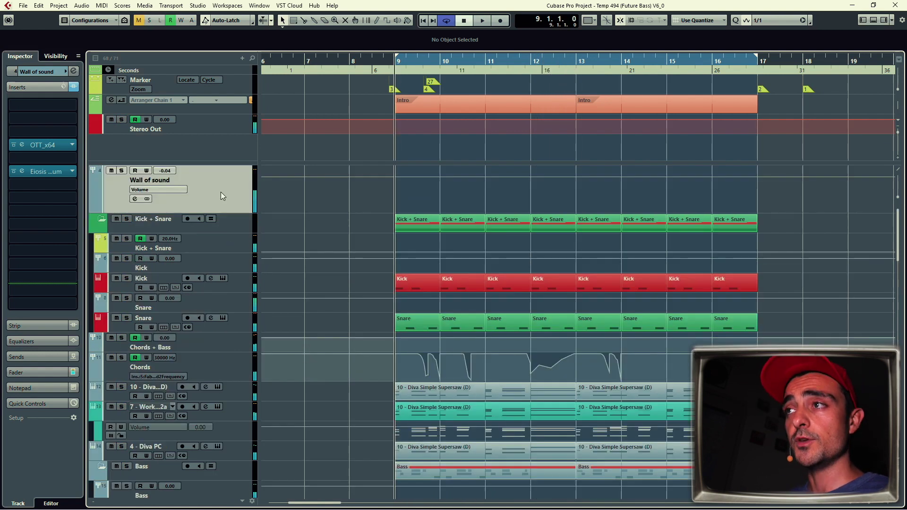
# - Mute the Wall of sound group and play the intro without it
pyautogui.click(111, 170)
pyautogui.press('space')
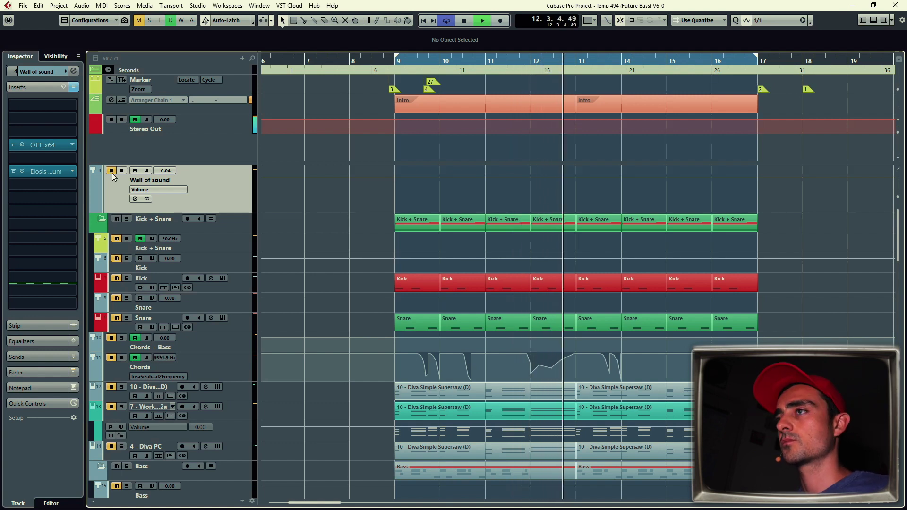
pyautogui.press('space')
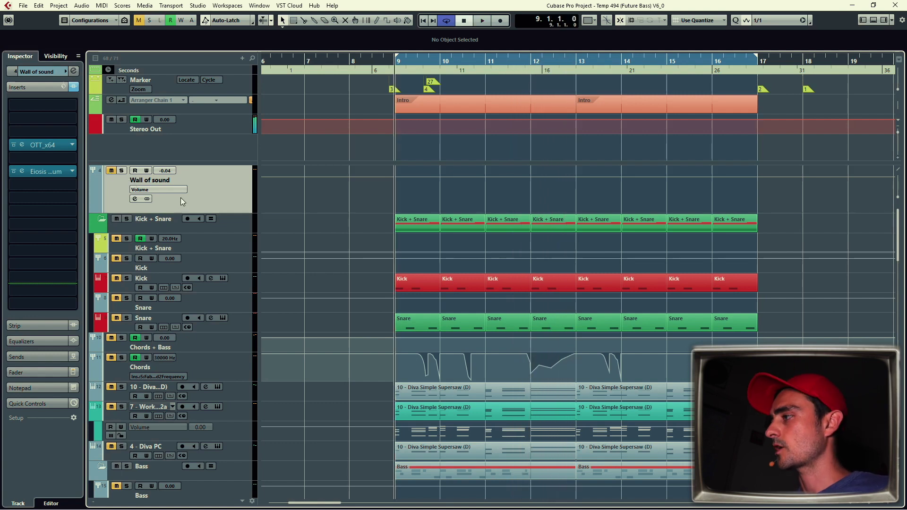
# - Unmute the Wall of sound group and play the full intro for comparison
pyautogui.click(111, 171)
pyautogui.press('space')
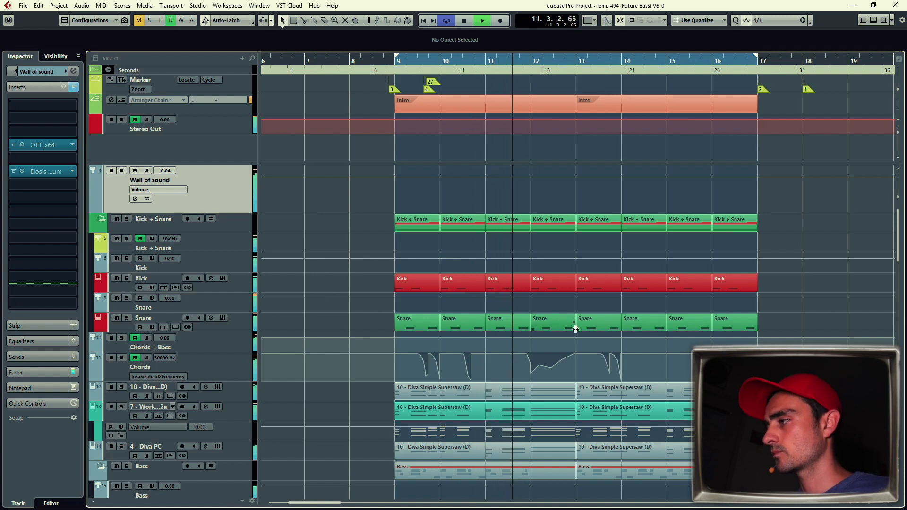
pyautogui.moveTo(622, 308); pyautogui.dragTo(571, 276)
pyautogui.scroll(-1, 565, 272)
pyautogui.hscroll(1, 560, 266)
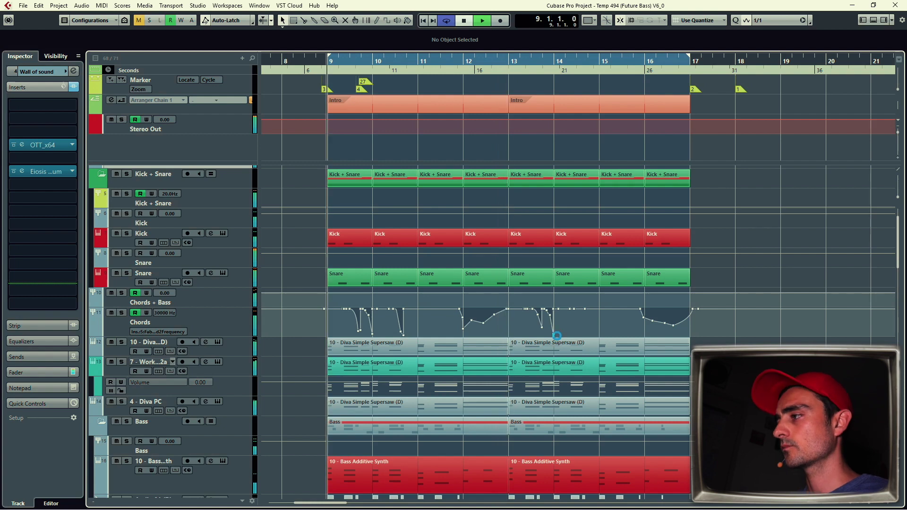
pyautogui.press('space')
pyautogui.scroll(2, 335, 350)
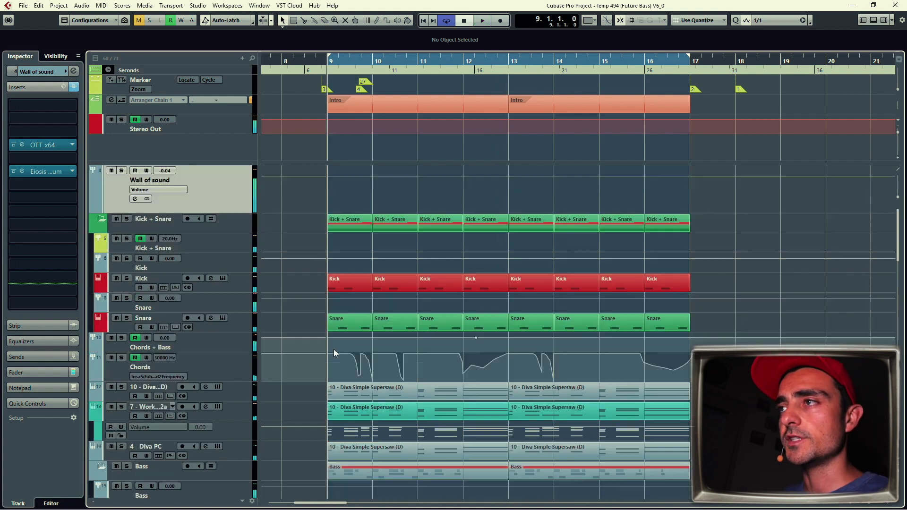
# - Open the OTT compressor on the Wall of sound group to examine its settings, and close it
pyautogui.click(110, 172)
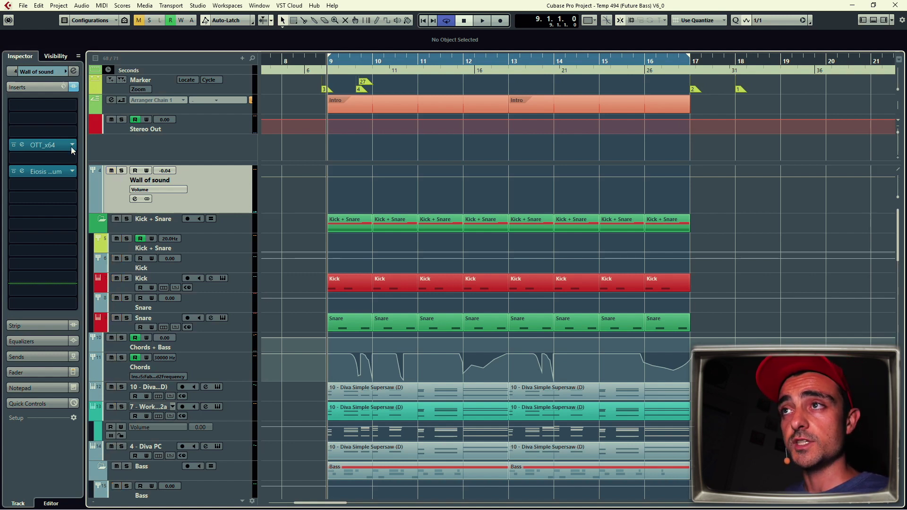
pyautogui.click(49, 144)
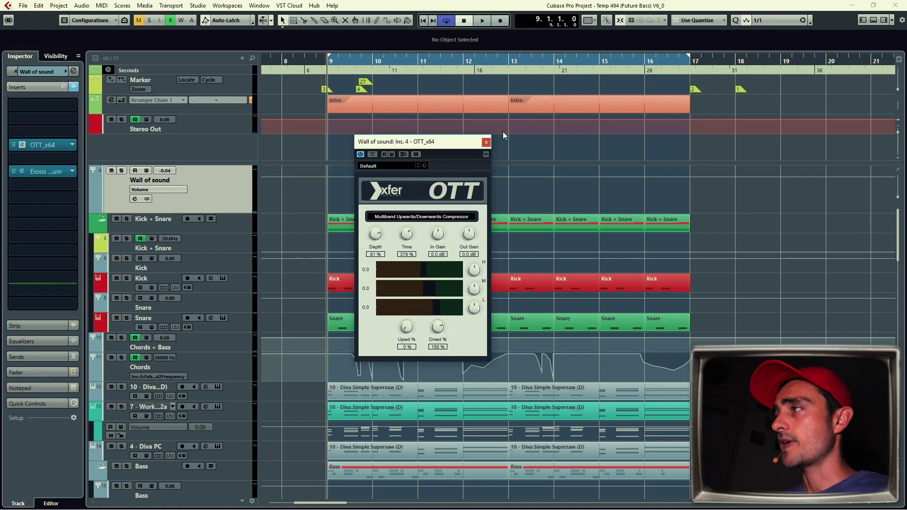
pyautogui.click(486, 143)
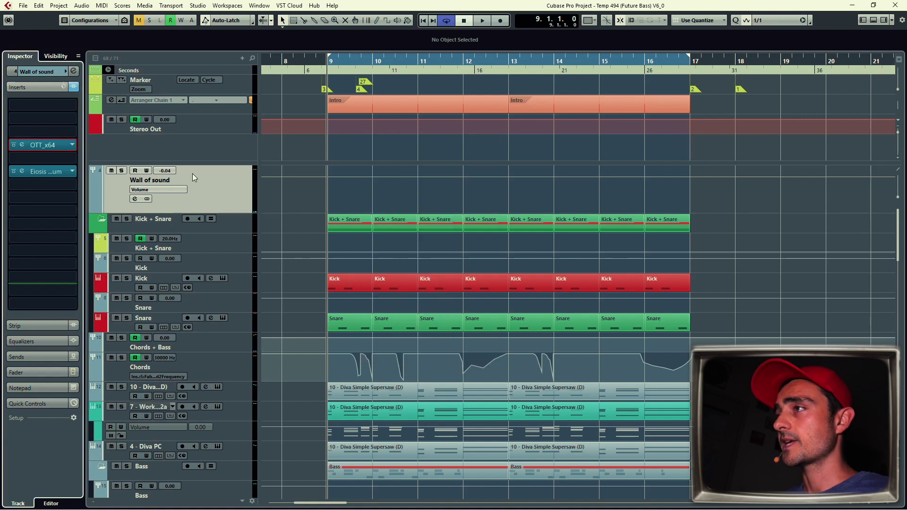
# - Select the Kick instrument track and increase its height
pyautogui.click(222, 257)
pyautogui.scroll(-2, 216, 338)
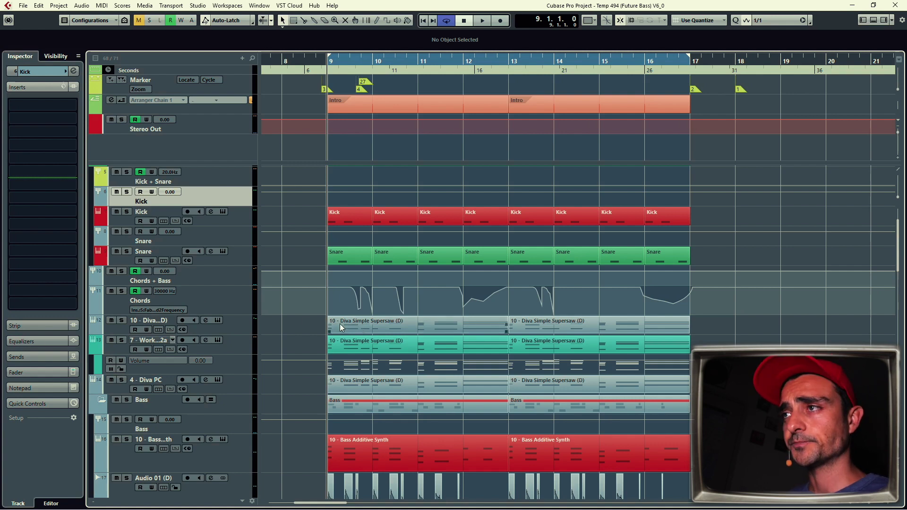
pyautogui.scroll(3, 339, 324)
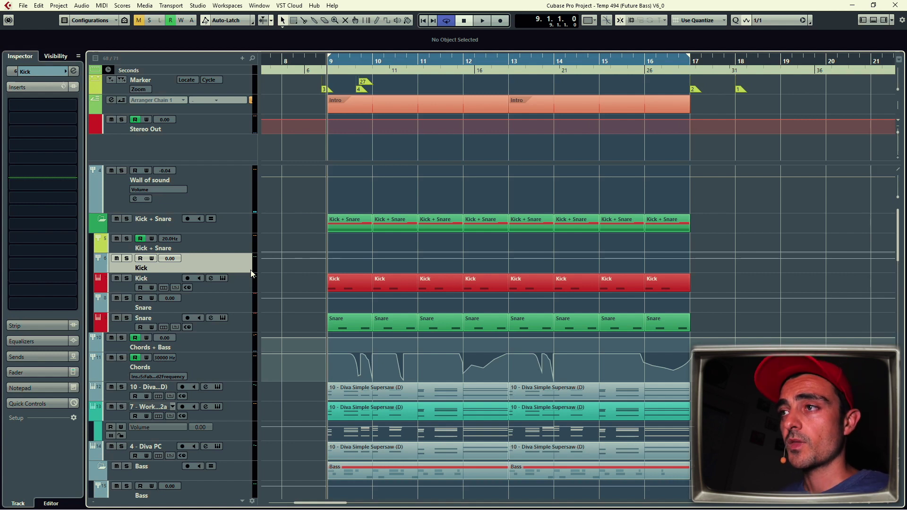
pyautogui.click(246, 285)
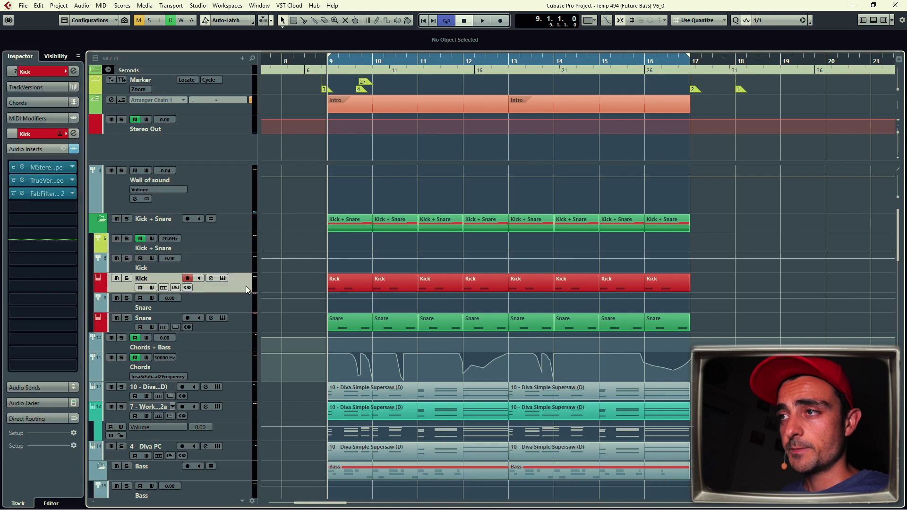
pyautogui.hotkey('alt', 'Down')
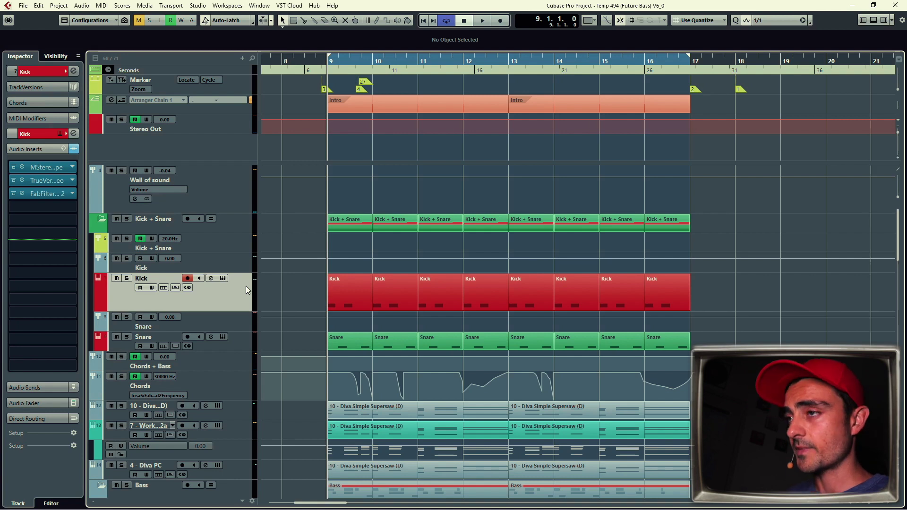
# - Open the Kick track's Phalanx sampler, solo the track and play the kick
pyautogui.press('e')
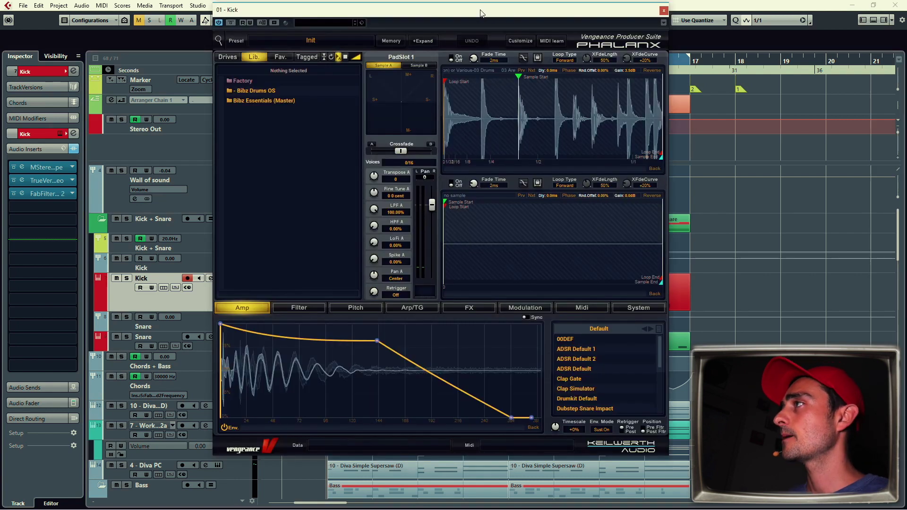
pyautogui.moveTo(481, 13); pyautogui.dragTo(501, 34)
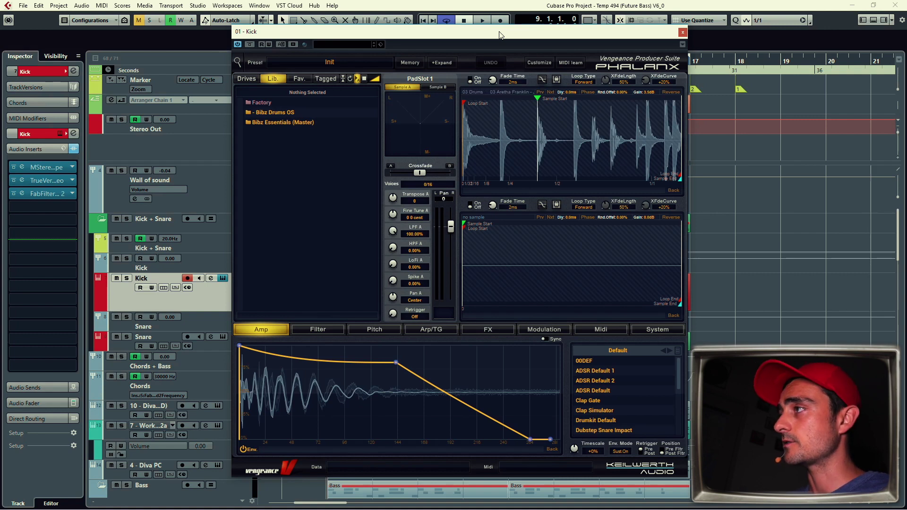
pyautogui.press('s')
pyautogui.press('space')
# - Shorten the kick's amp envelope to a decay of about 92 ms at 88% level, with a curved fall, while listening
pyautogui.moveTo(394, 364)
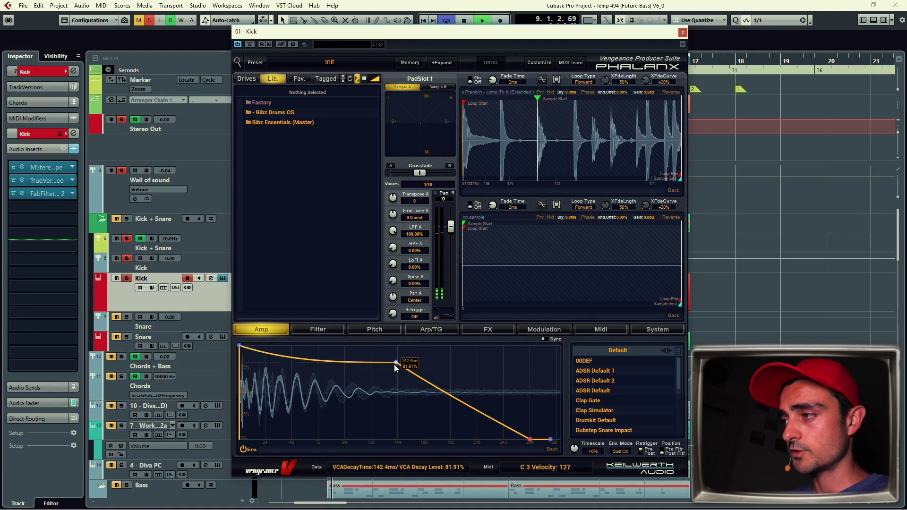
pyautogui.press('space')
pyautogui.press('space')
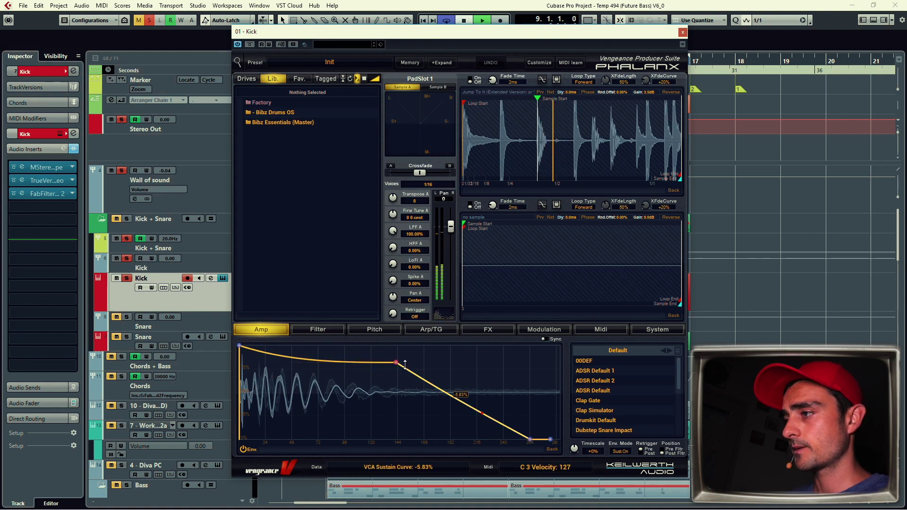
pyautogui.moveTo(397, 363); pyautogui.dragTo(364, 450)
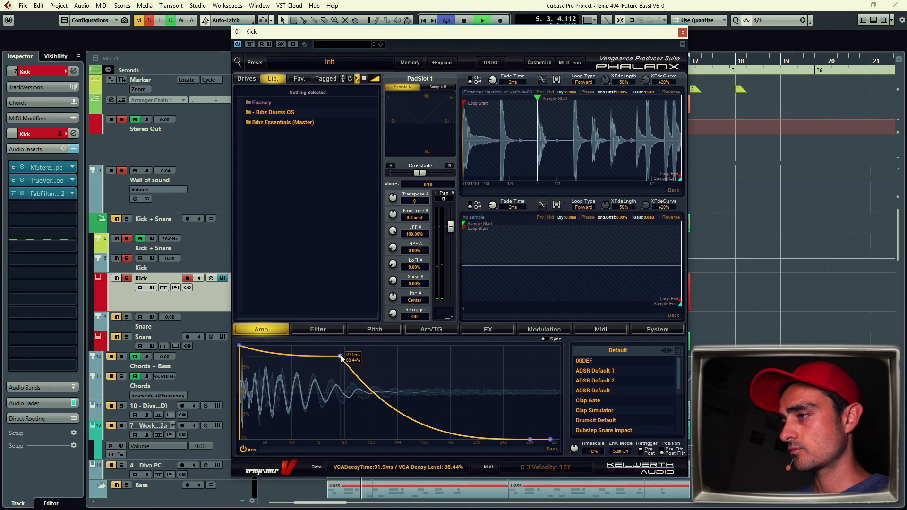
pyautogui.moveTo(341, 358)
pyautogui.mouseDown()
pyautogui.moveTo(373, 438)
pyautogui.moveTo(343, 361)
pyautogui.mouseUp()
pyautogui.press('space')
# - Examine the kick sampler's filter and modulation settings, and close the instrument
pyautogui.click(318, 329)
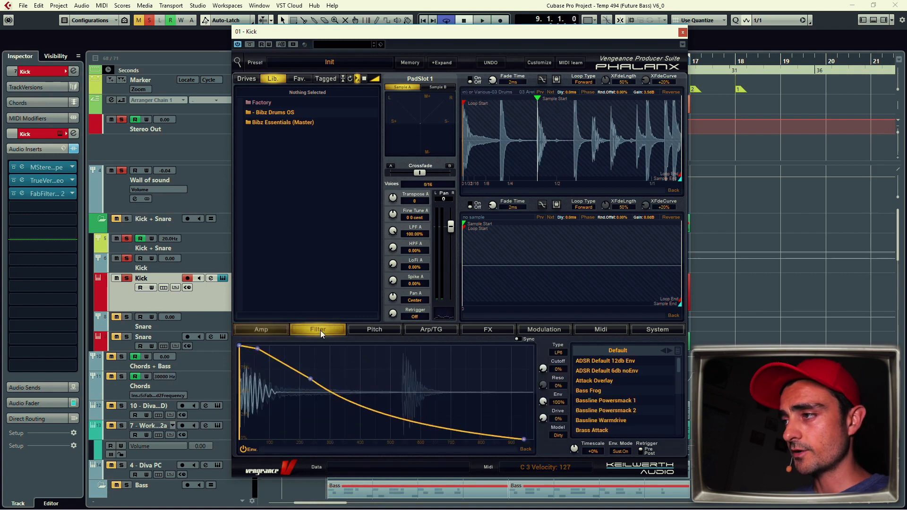
pyautogui.click(555, 330)
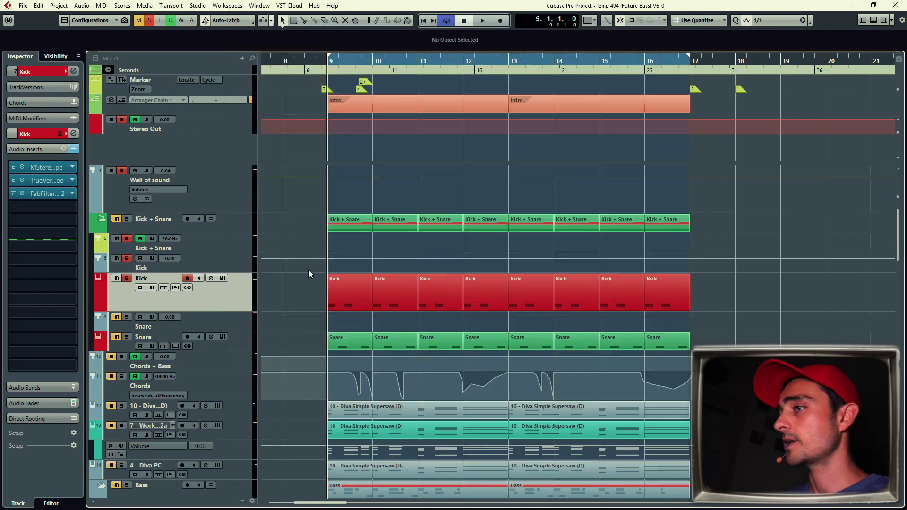
pyautogui.click(683, 32)
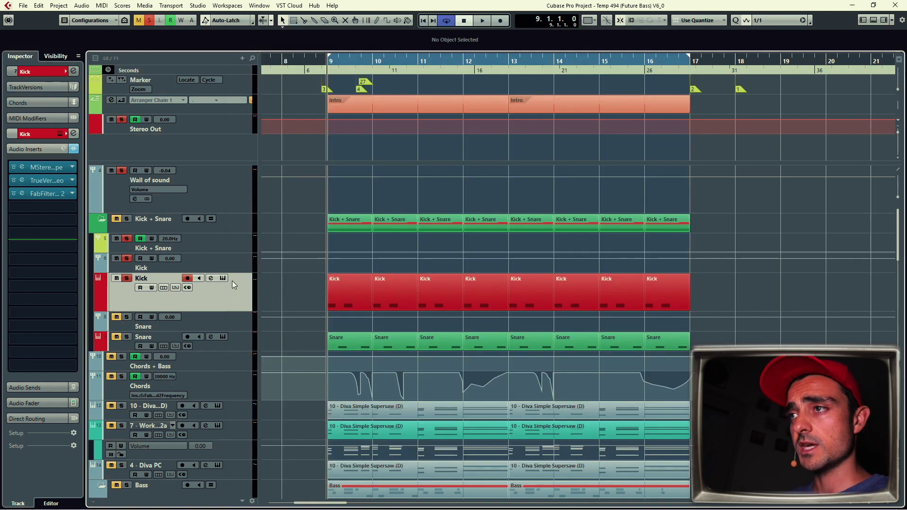
# - Open the MStereoScope insert on the Kick track and switch its channel setting to Left and back to Right
pyautogui.press('h')
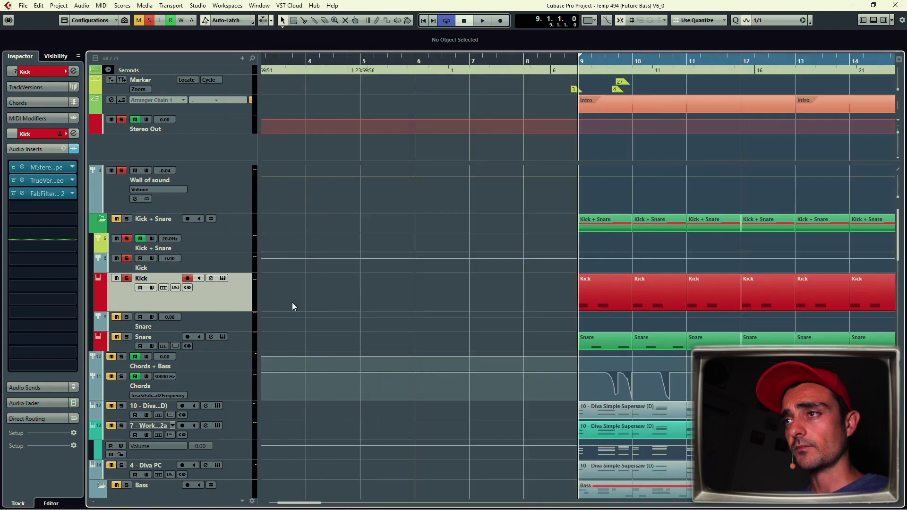
pyautogui.doubleClick(52, 171)
pyautogui.moveTo(174, 233); pyautogui.dragTo(417, 122)
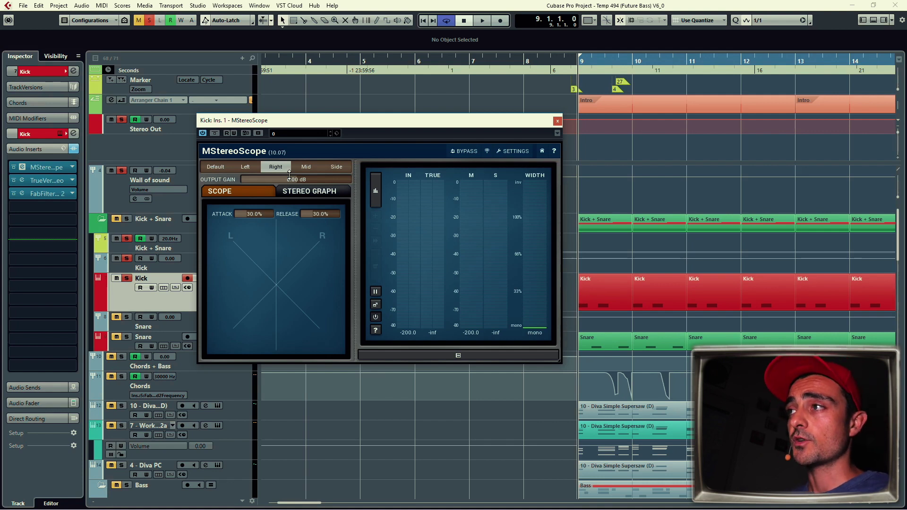
pyautogui.click(252, 169)
pyautogui.click(275, 168)
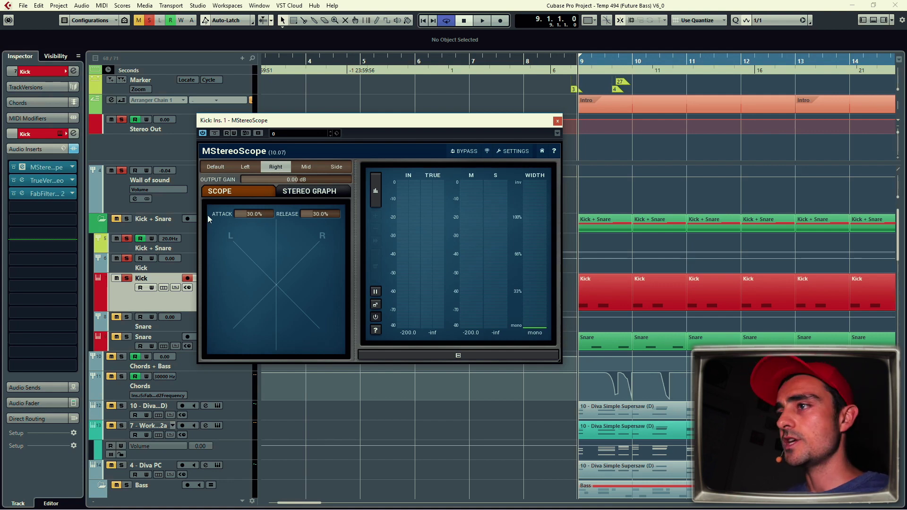
# - Open the TrueVerb insert on the Kick track and switch off its Reverb signal
pyautogui.click(47, 180)
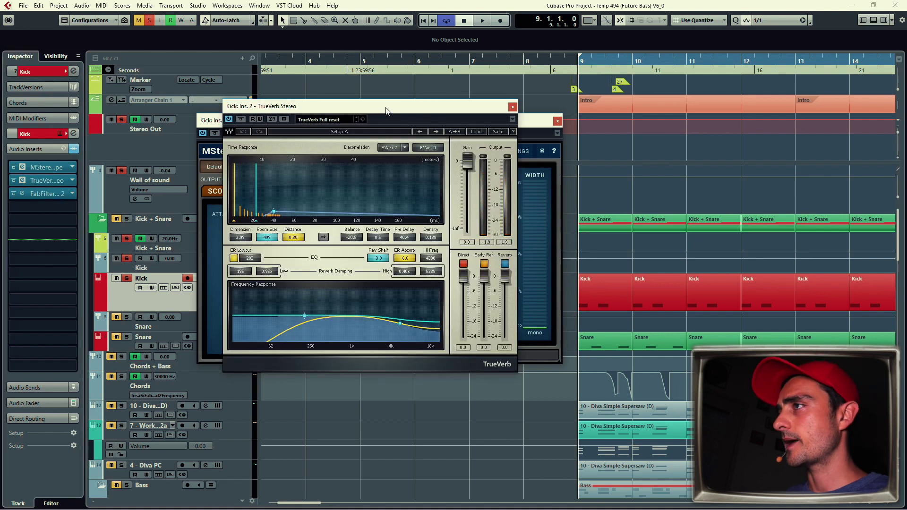
pyautogui.moveTo(386, 111); pyautogui.dragTo(402, 112)
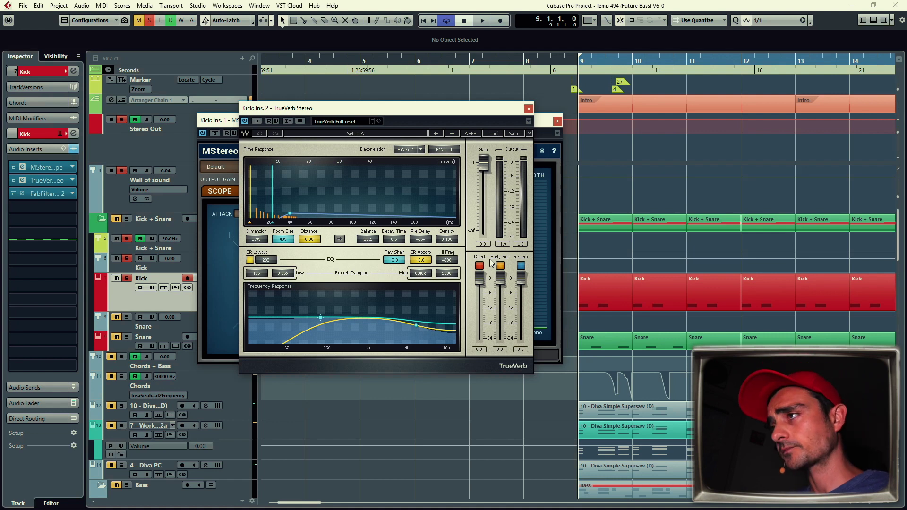
pyautogui.click(522, 266)
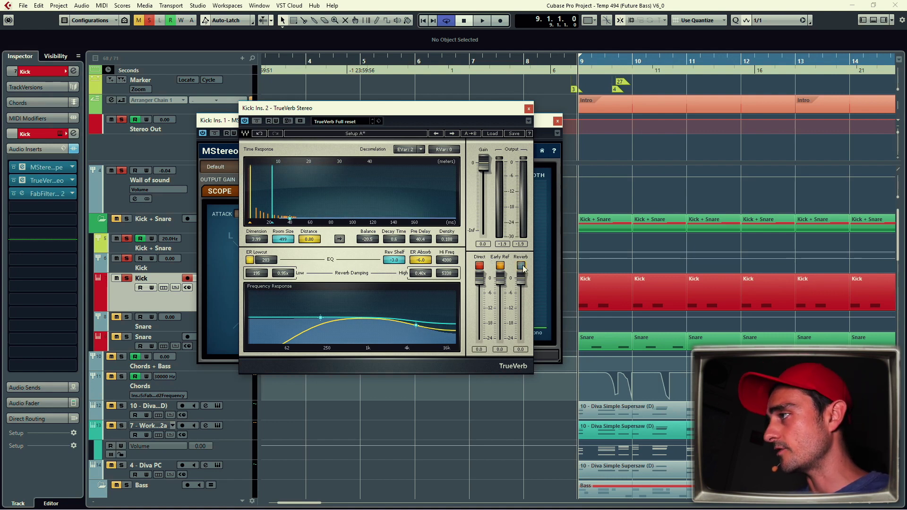
# - Play the kick with TrueVerb's Direct signal off to hear only the early reflections, and switch Direct back on
pyautogui.click(480, 267)
pyautogui.press('space')
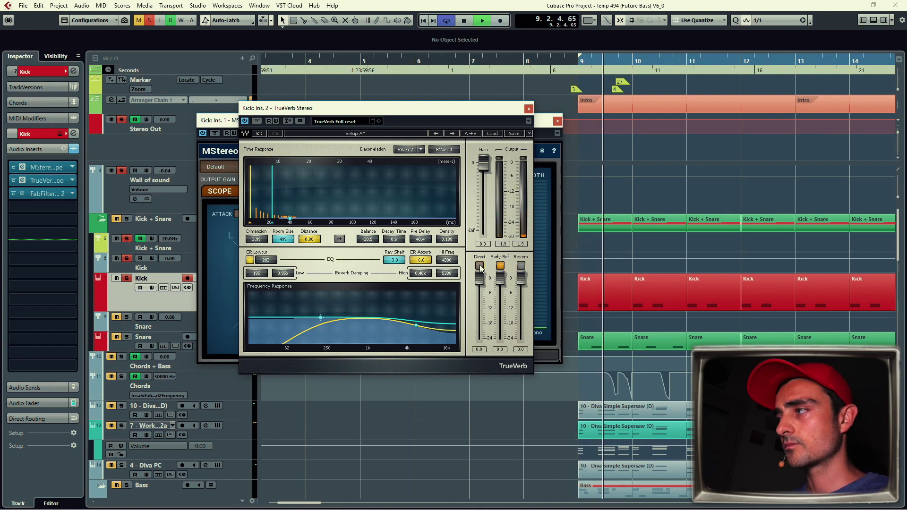
pyautogui.click(480, 267)
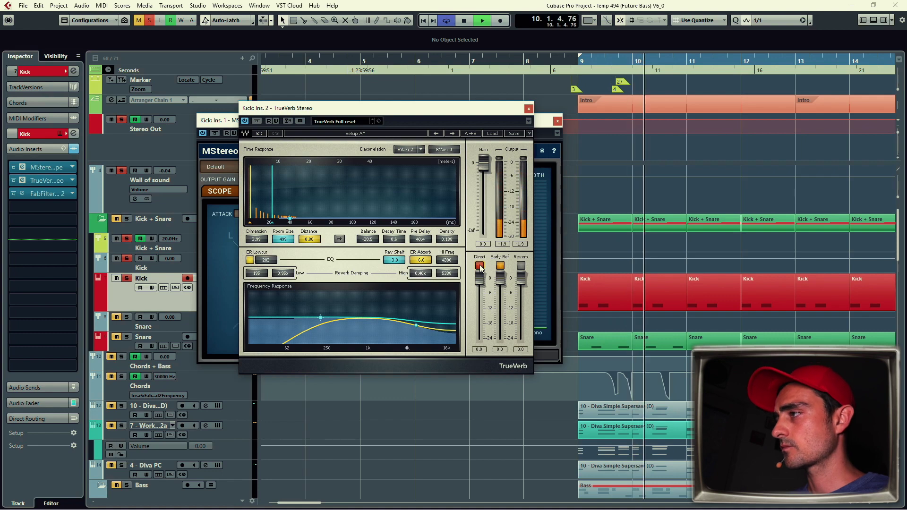
# - Stop playback, close the Kick's TrueVerb and MStereoScope, and view the bands of its FabFilter Pro-Q 2 insert before closing it
pyautogui.press('space')
pyautogui.click(529, 109)
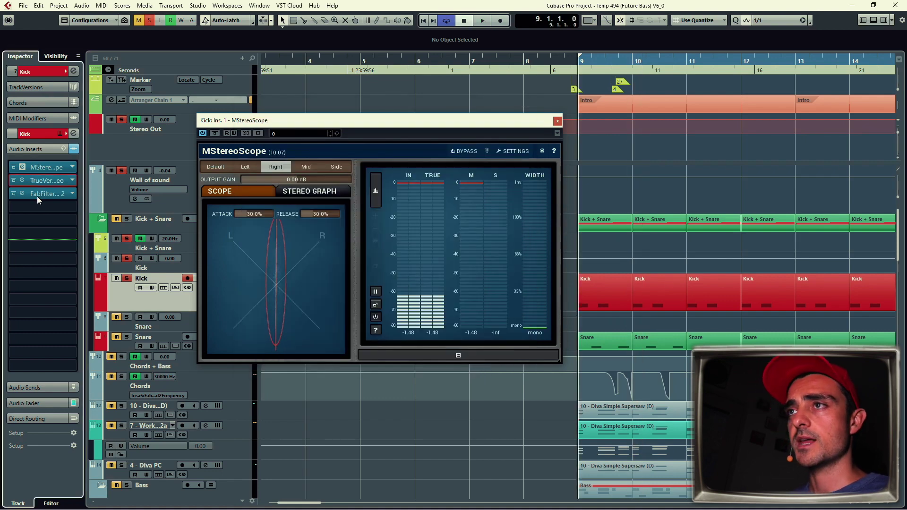
pyautogui.click(558, 121)
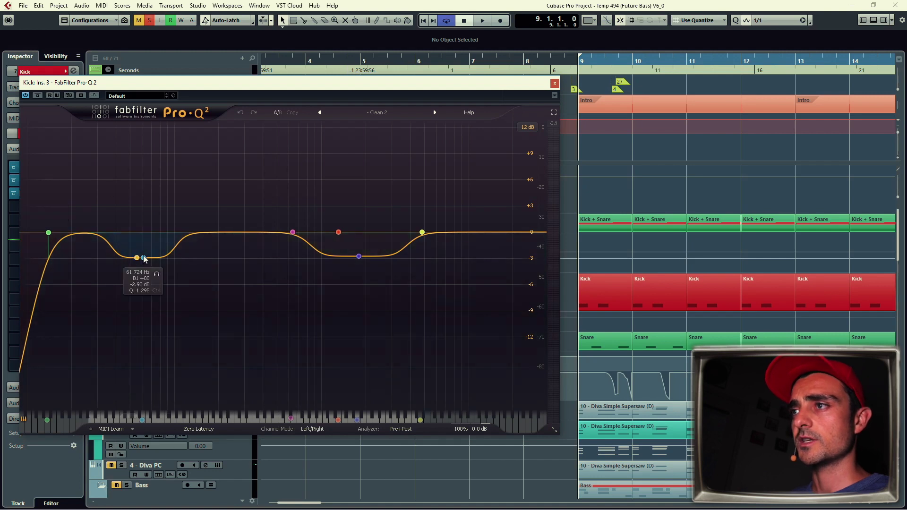
pyautogui.click(555, 83)
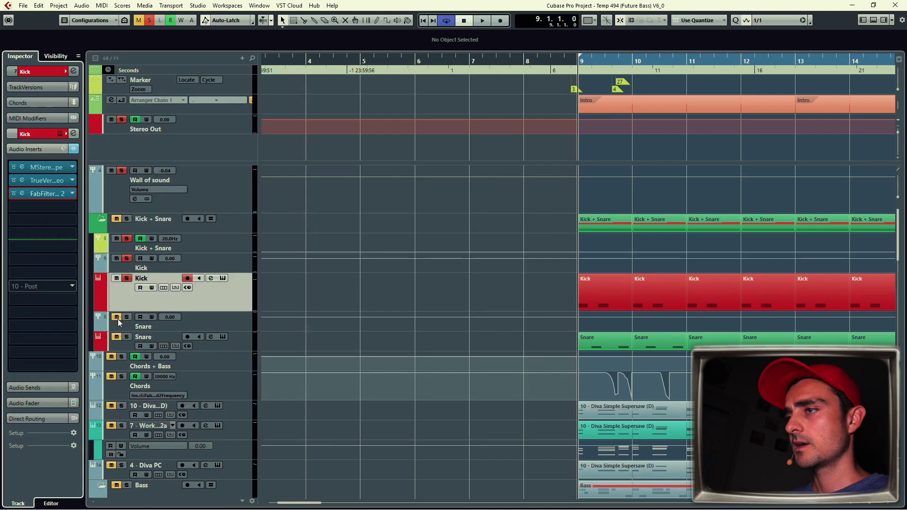
# - Solo the Snare track, play it briefly, and switch the solo off again
pyautogui.click(210, 321)
pyautogui.press('s')
pyautogui.click(245, 336)
pyautogui.press('space')
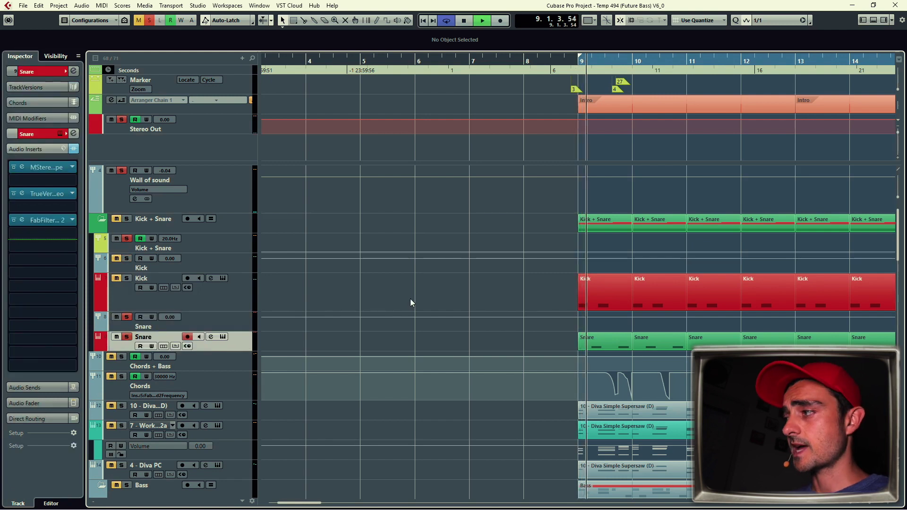
pyautogui.press('space')
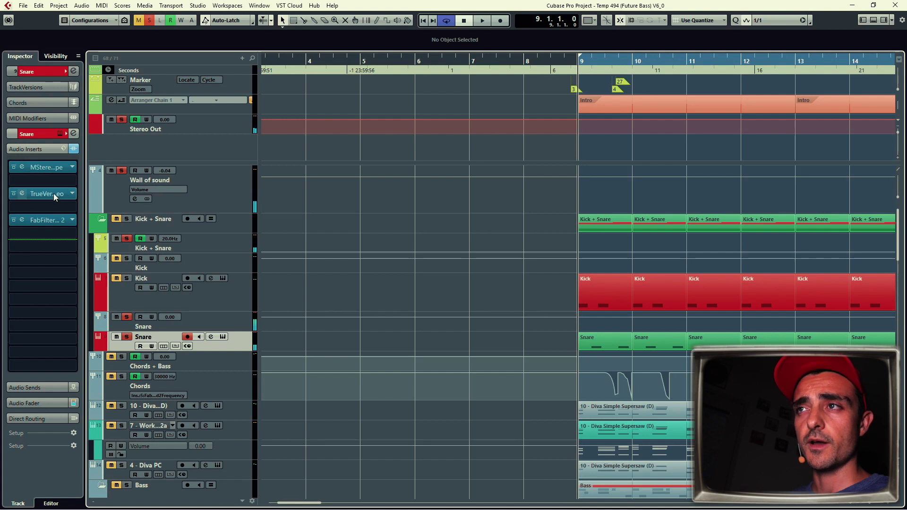
pyautogui.press('s')
# - Solo the 10 - Diva Simple Supersaw track in the Chords group and open its Diva synth
pyautogui.scroll(-3, 463, 290)
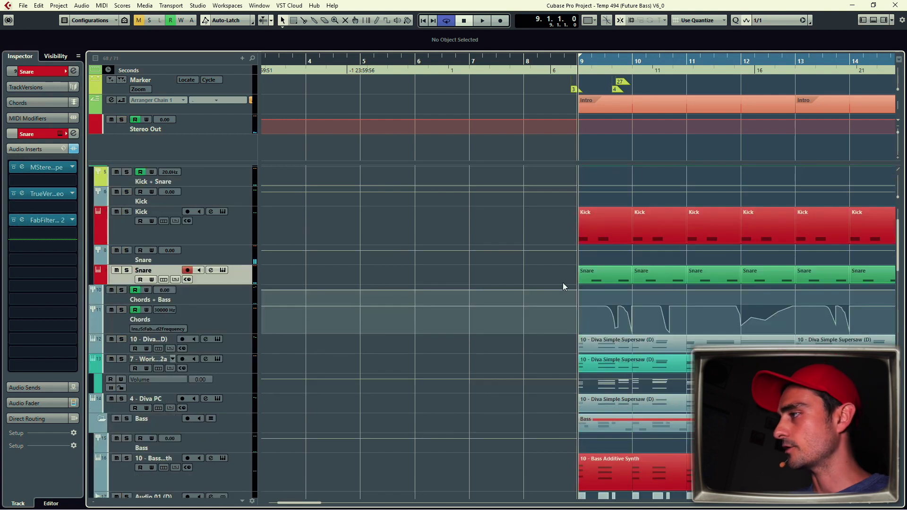
pyautogui.click(222, 297)
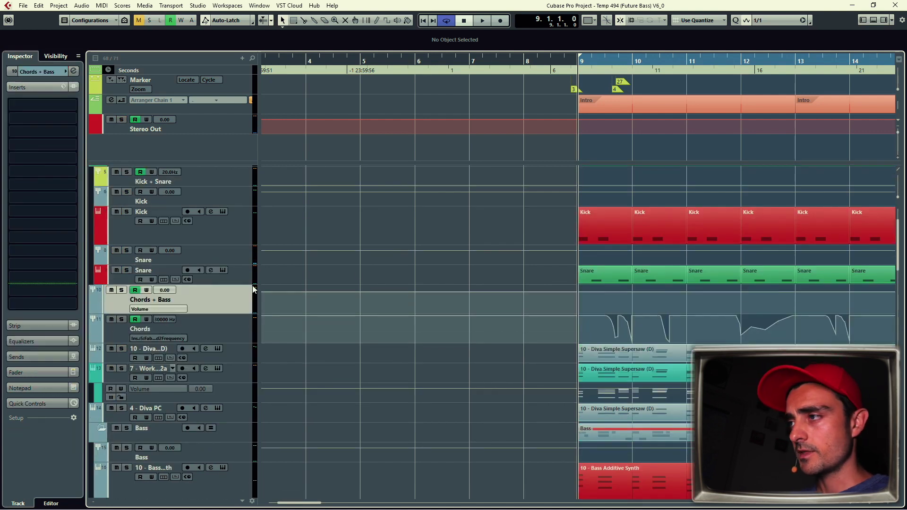
pyautogui.scroll(-2, 465, 276)
pyautogui.hscroll(2, 465, 276)
pyautogui.click(268, 279)
pyautogui.press('s')
pyautogui.click(241, 313)
pyautogui.press('e')
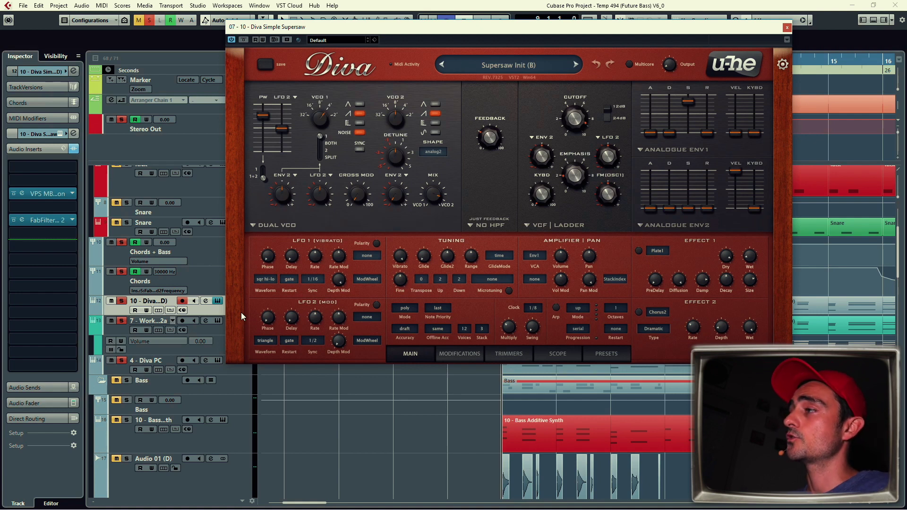
# - Play the soloed supersaw chords, move the Diva window aside from the track list, and stop playback
pyautogui.press('space')
pyautogui.moveTo(557, 28); pyautogui.dragTo(613, 36)
pyautogui.moveTo(271, 304); pyautogui.dragTo(194, 314)
pyautogui.press('space')
# - Open the VPS MB Distortion insert, play the supersaw through it, and close the distortion and Diva windows
pyautogui.click(52, 196)
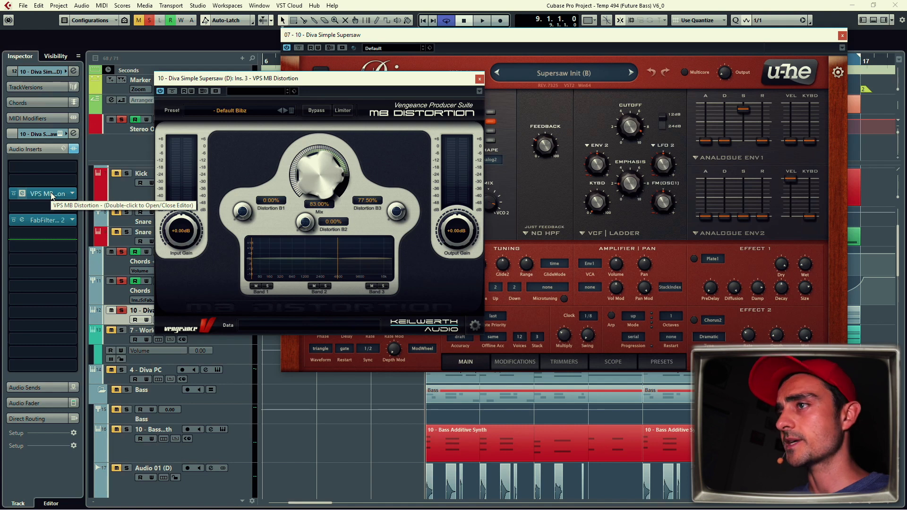
pyautogui.press('space')
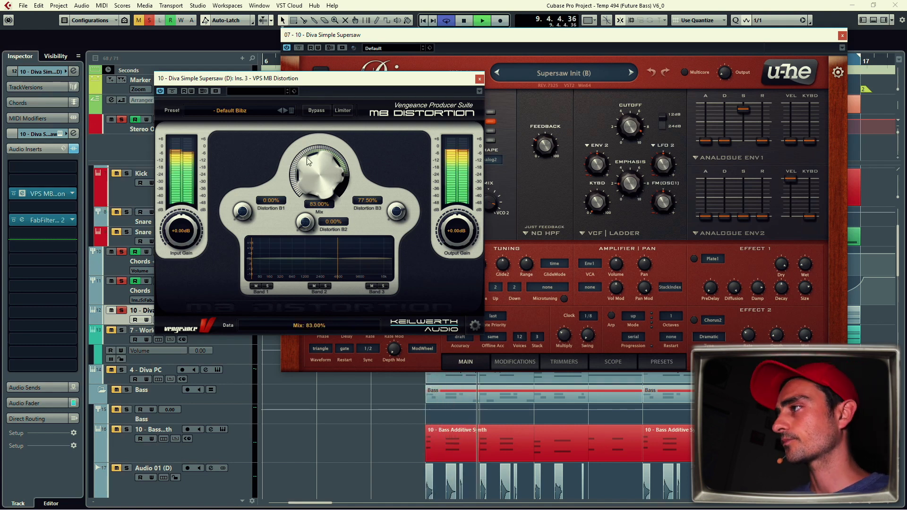
pyautogui.click(479, 79)
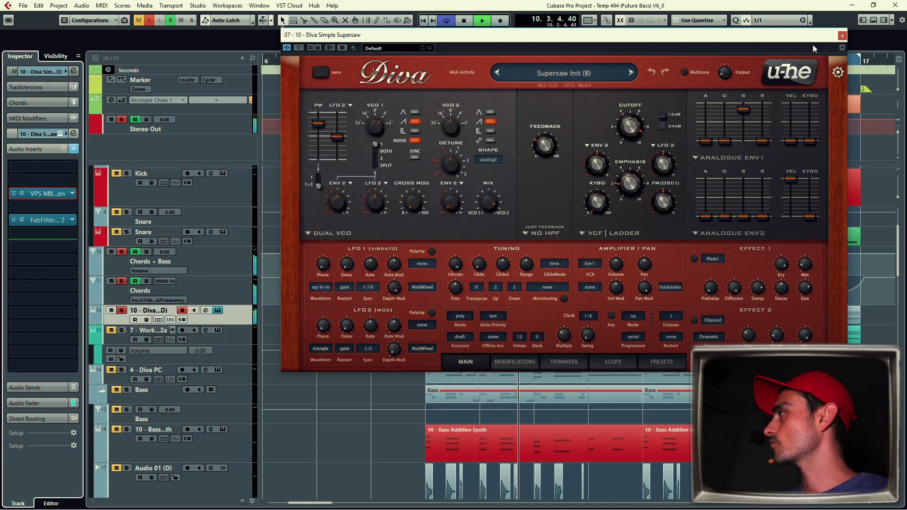
pyautogui.click(842, 36)
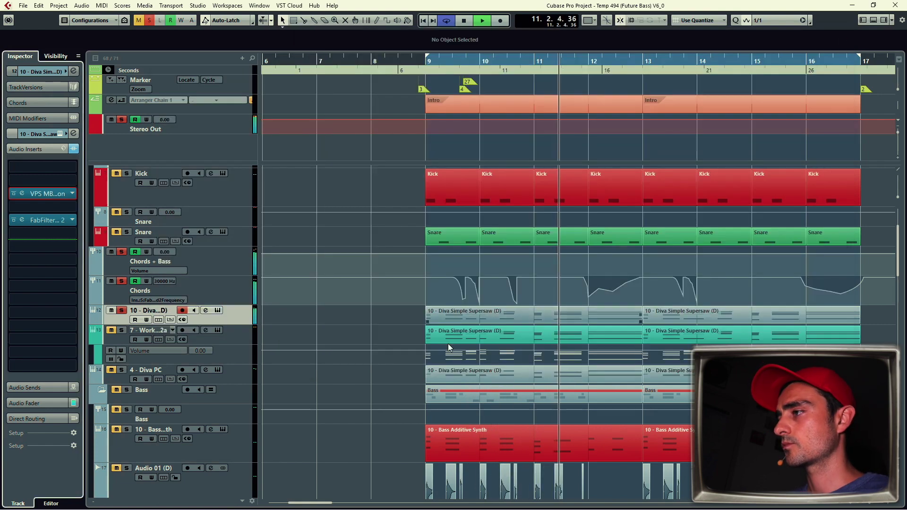
# - View the chord notes of the first Diva supersaw part in the Key Editor, stop playback, close the editor and unsolo the track
pyautogui.doubleClick(444, 311)
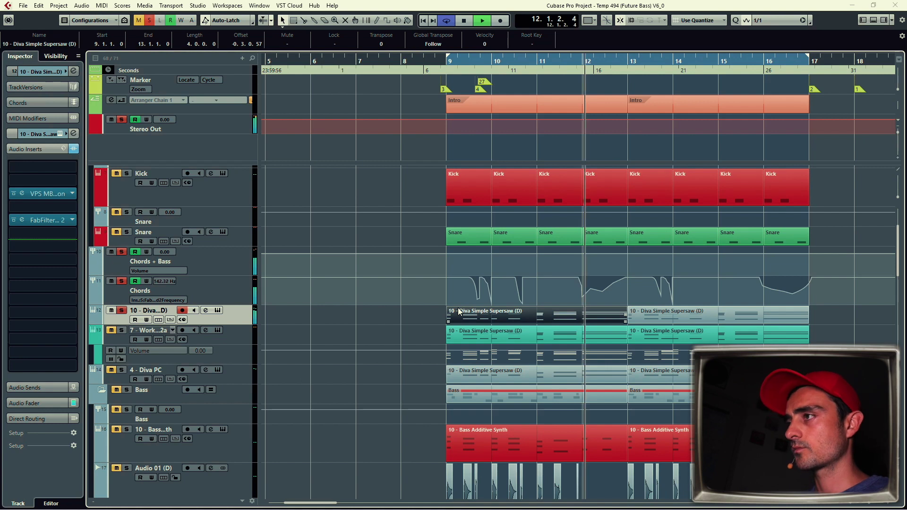
pyautogui.press('g')
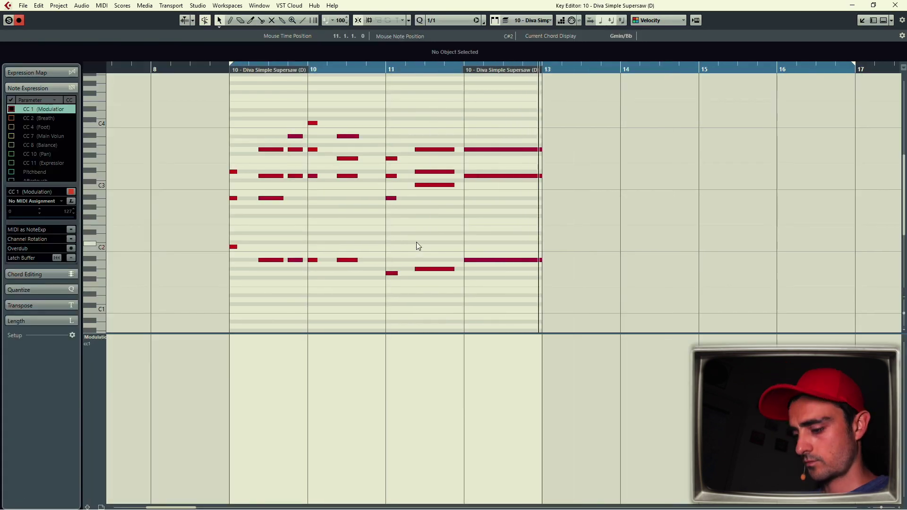
pyautogui.press('space')
pyautogui.press('Return')
pyautogui.press('s')
# - Select the 7 - Work 207 track and its first part, and open the track's LuSH-101 synth
pyautogui.click(236, 332)
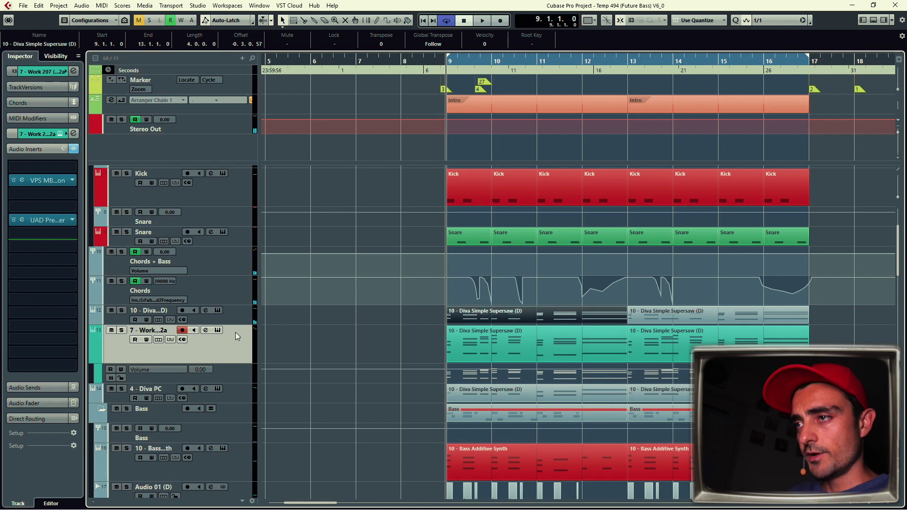
pyautogui.press('F11')
pyautogui.press('F11')
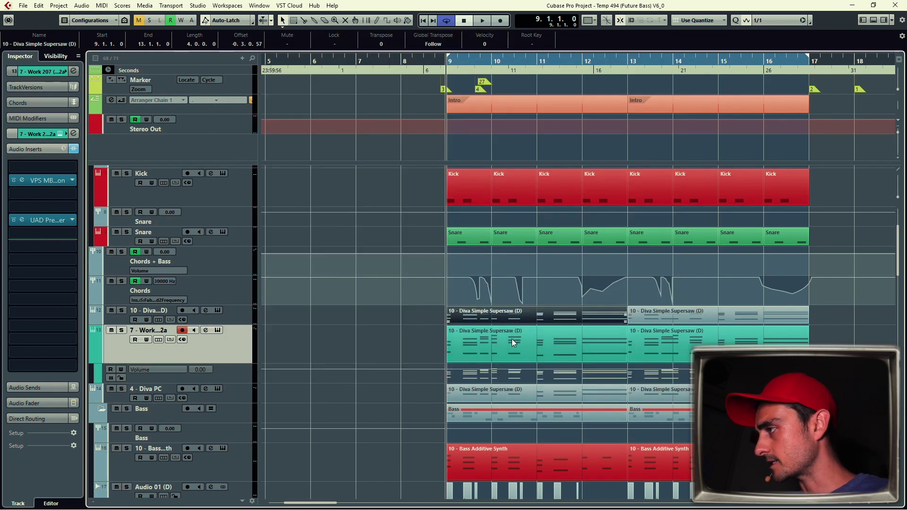
pyautogui.click(526, 347)
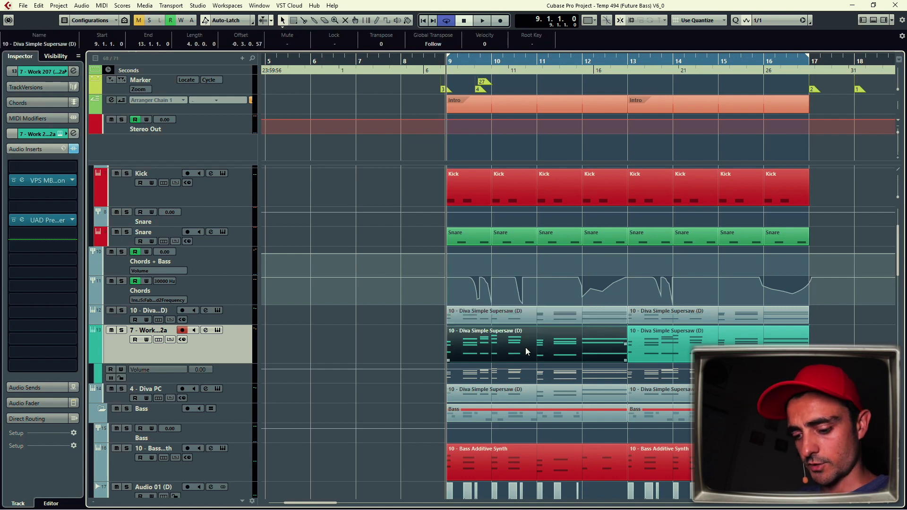
pyautogui.press('e')
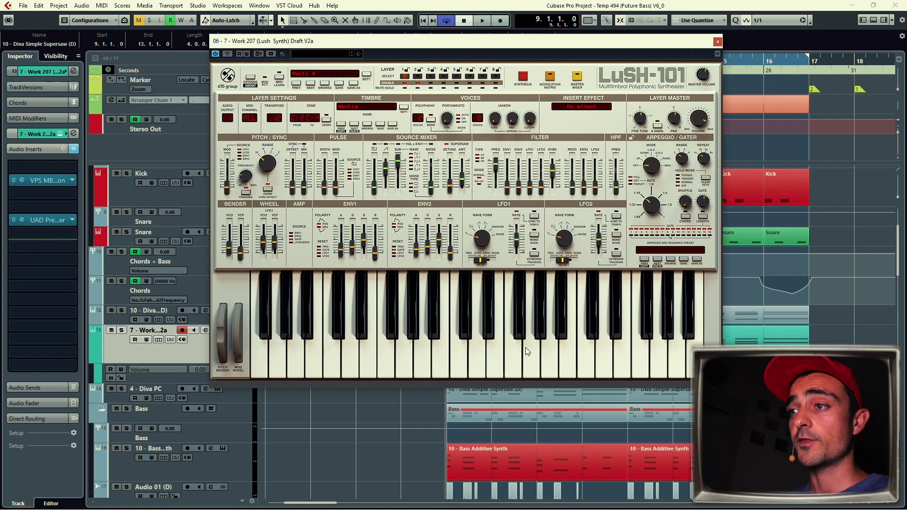
# - Play the 7 - Work 207 track in solo, close the LuSH-101 window, and switch the solo off after stopping
pyautogui.press('s')
pyautogui.press('space')
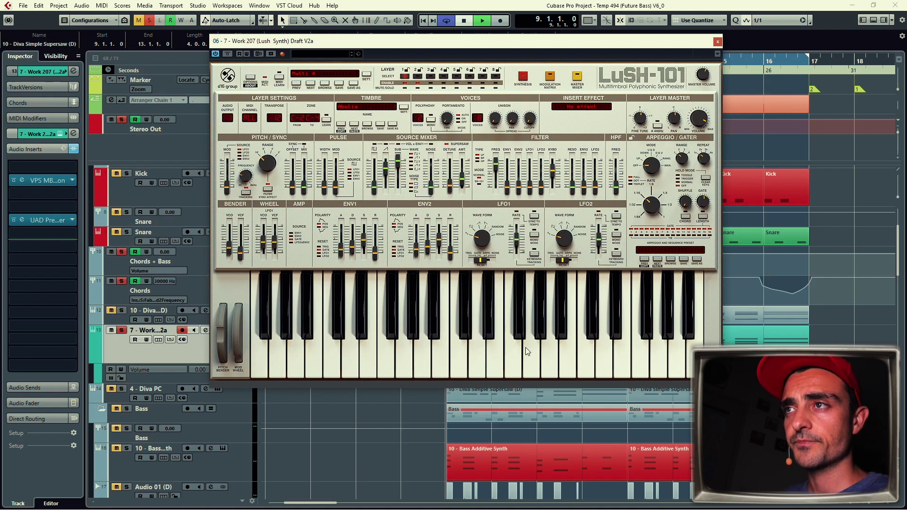
pyautogui.click(718, 42)
pyautogui.moveTo(426, 335); pyautogui.dragTo(376, 304)
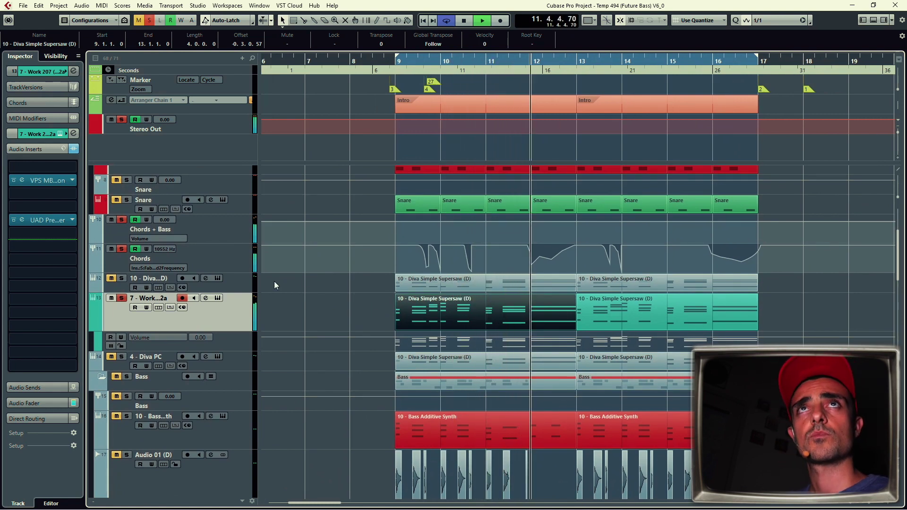
pyautogui.press('space')
pyautogui.press('s')
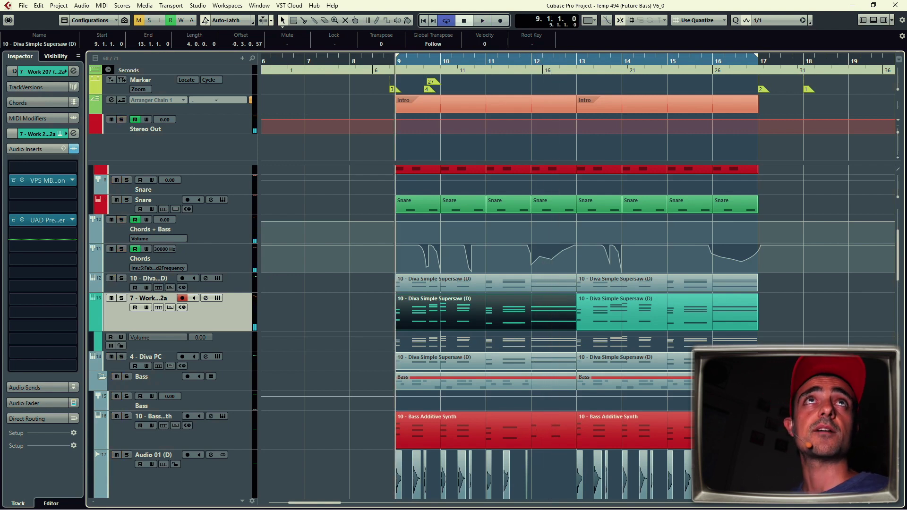
# - Play the soloed 7 - Work 207 track and inspect the Stereo Out signal in VPS Scope's Scope and Stereofield views
pyautogui.moveTo(0, 200); pyautogui.dragTo(277, 77)
pyautogui.press('space')
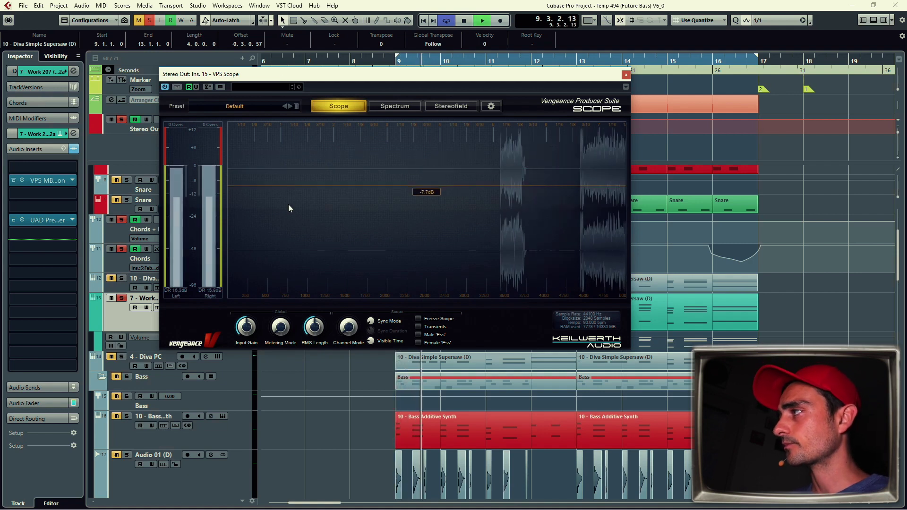
pyautogui.click(447, 106)
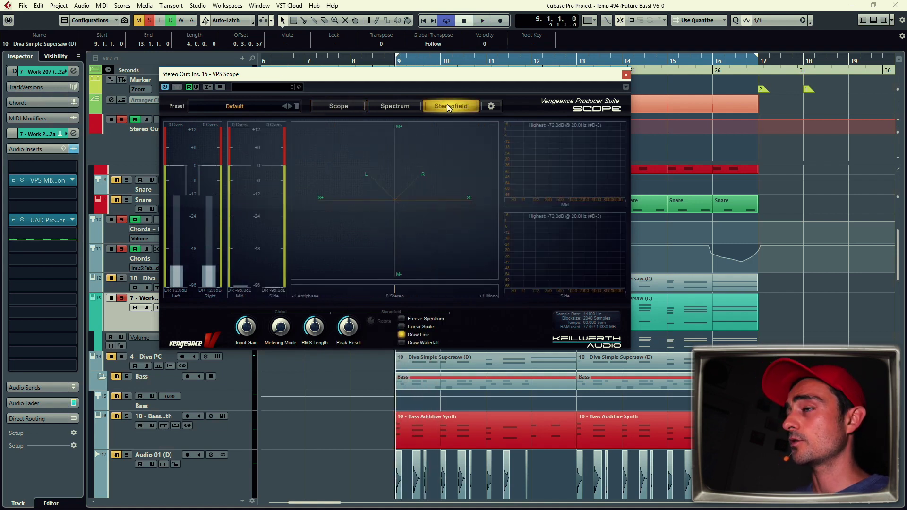
pyautogui.press('space')
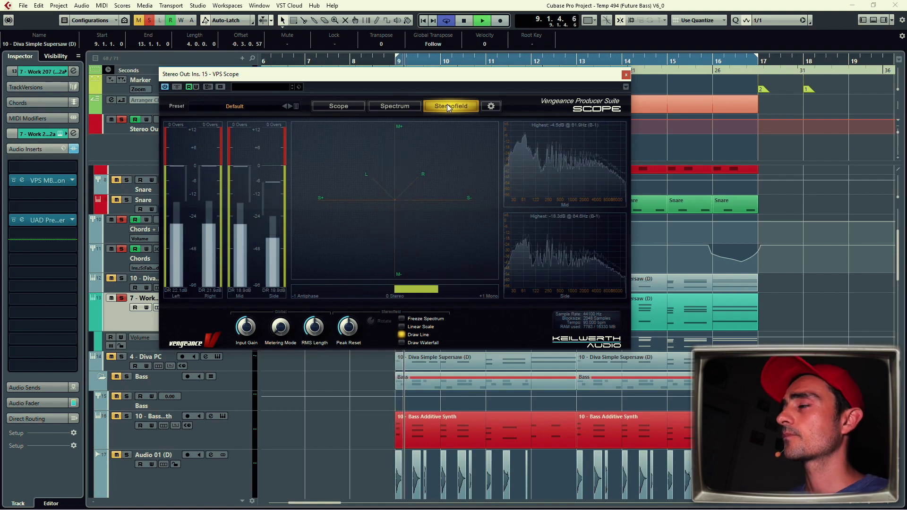
pyautogui.press('space')
# - Inspect the track's frequency content in VPS Scope's Spectrum view, revisit the Scope and Stereofield views, and move the plug-in off the project window
pyautogui.click(395, 106)
pyautogui.press('space')
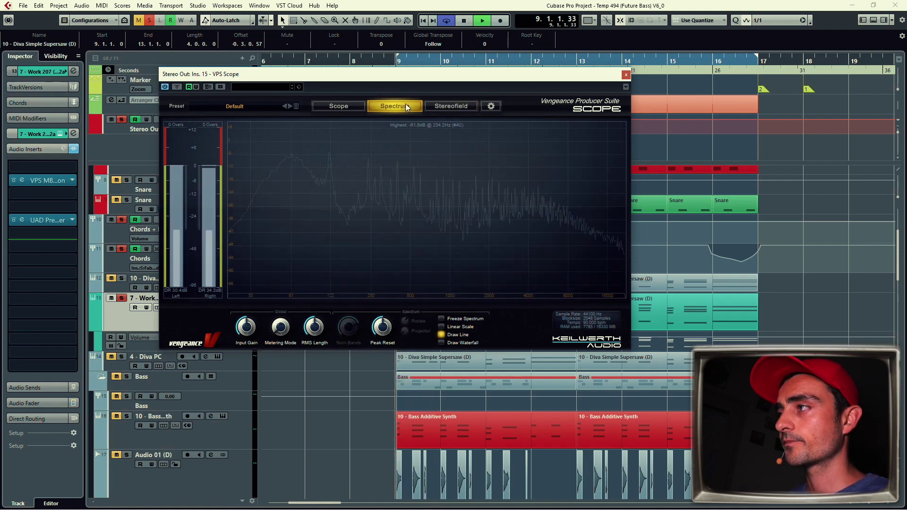
pyautogui.press('space')
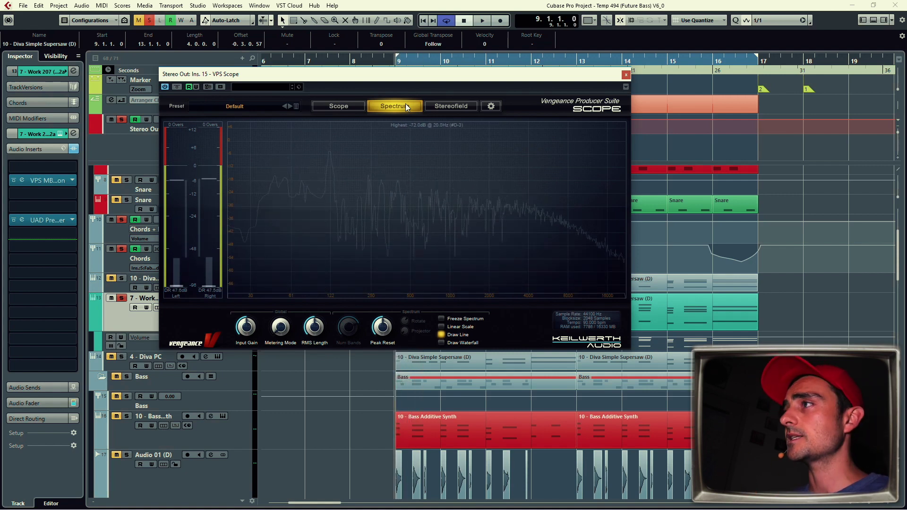
pyautogui.click(345, 107)
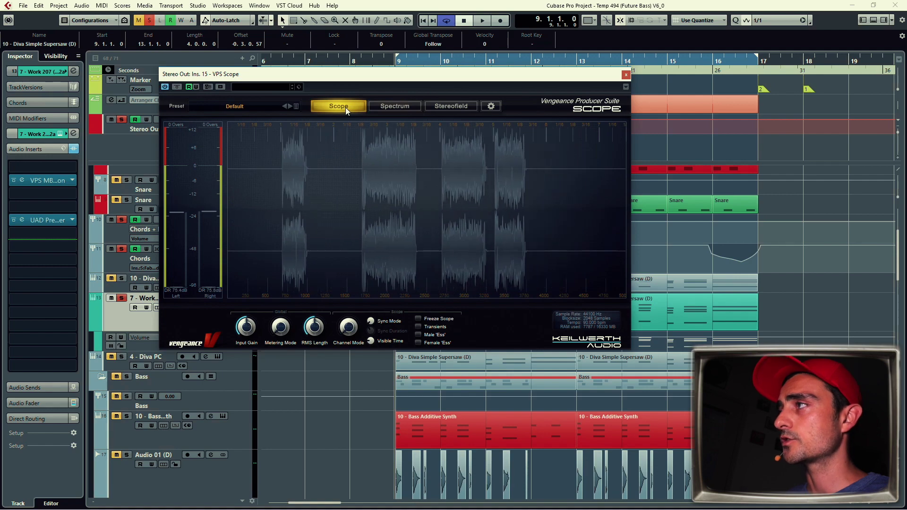
pyautogui.click(457, 106)
pyautogui.click(356, 106)
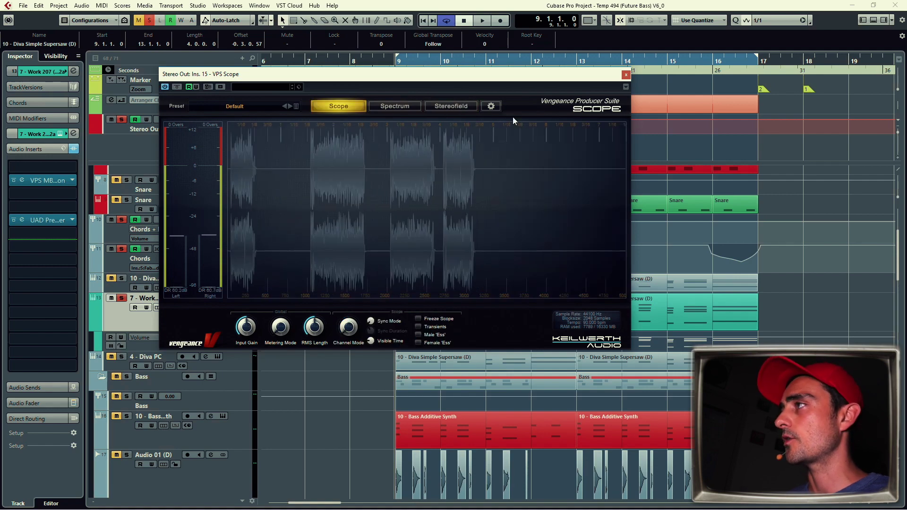
pyautogui.moveTo(543, 80); pyautogui.dragTo(165, 2)
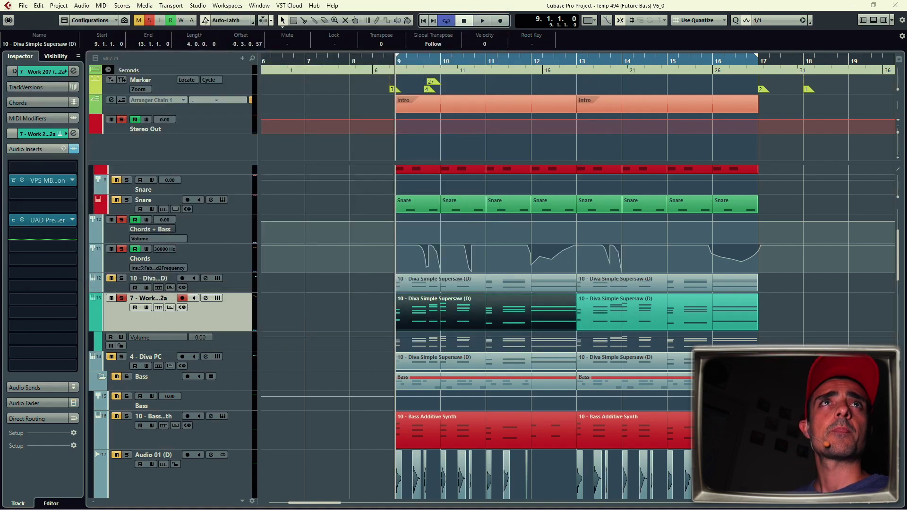
# - Solo the Chords group track and play all its chord layers together
pyautogui.click(227, 264)
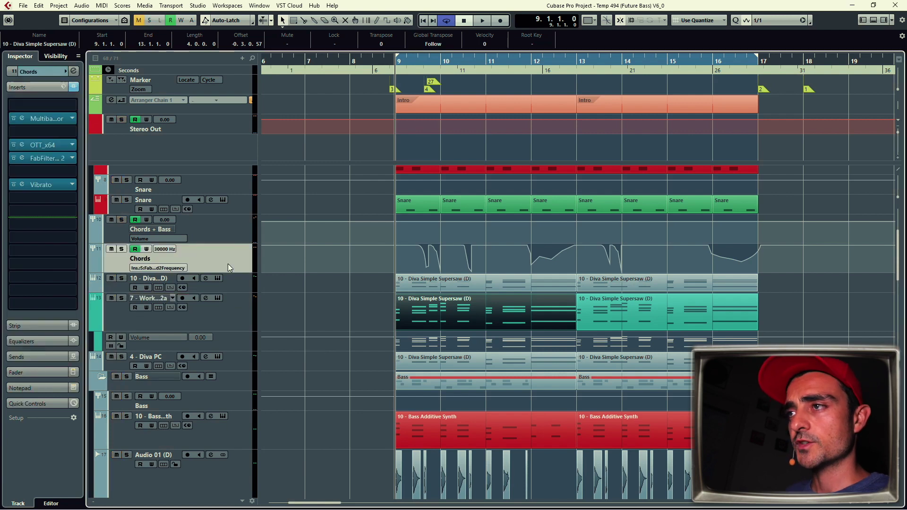
pyautogui.press('s')
pyautogui.press('space')
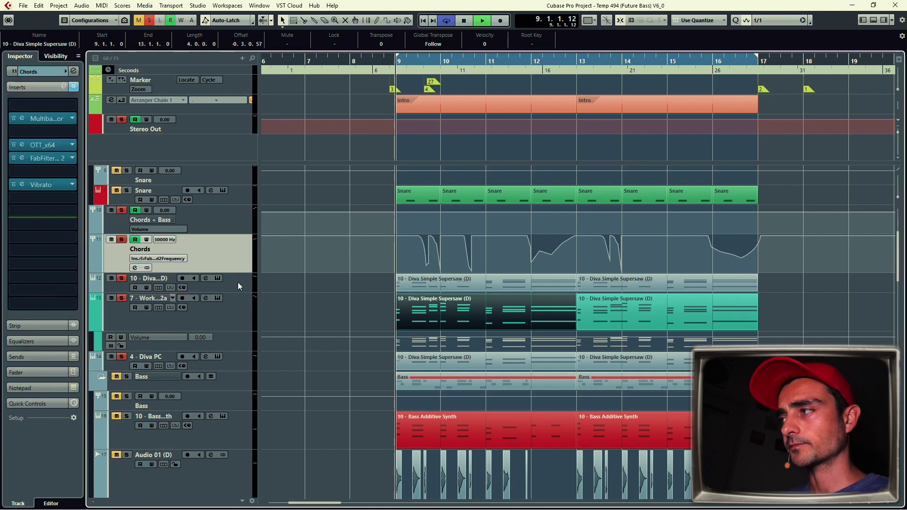
pyautogui.press('space')
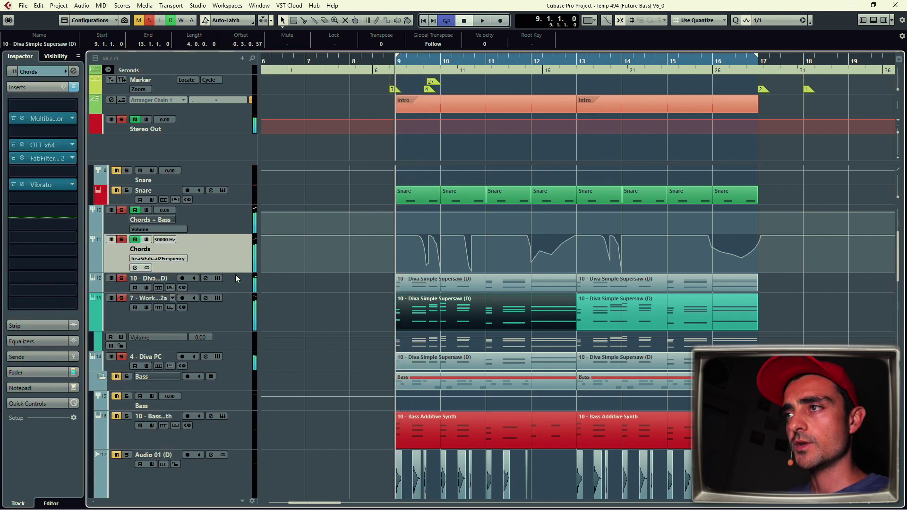
# - Show the Chords group's Vibrato Depth automation lane and enlarge it to examine the curve from bar 9 onwards
pyautogui.click(94, 268)
pyautogui.click(245, 289)
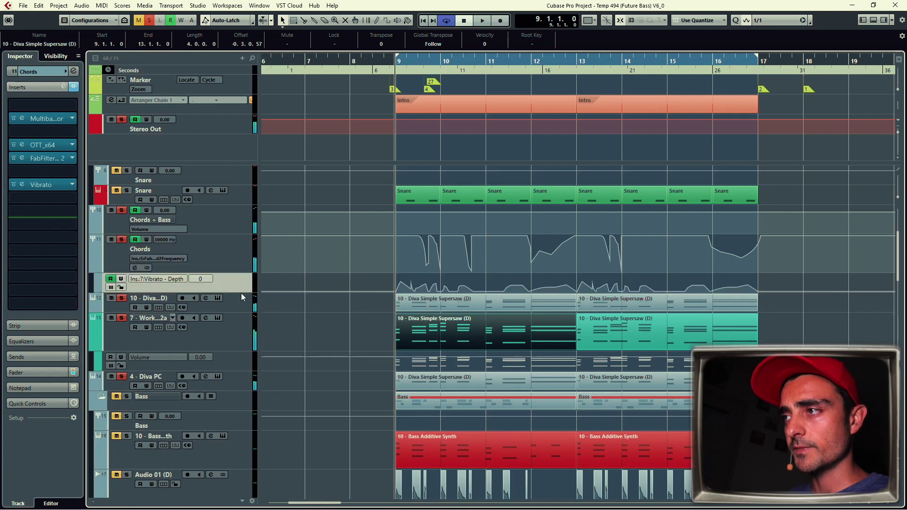
pyautogui.moveTo(242, 292); pyautogui.dragTo(241, 330)
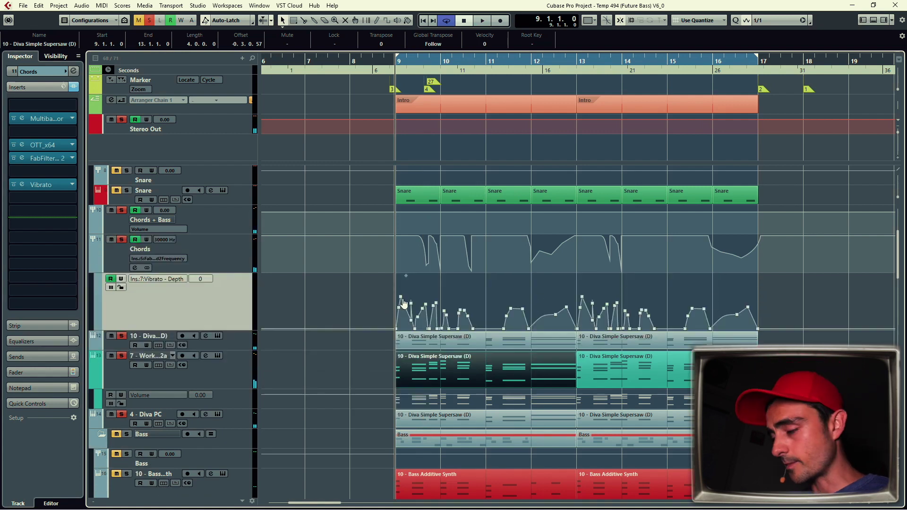
pyautogui.press('h')
pyautogui.press('h')
pyautogui.press('h')
pyautogui.press('h')
pyautogui.press('h')
pyautogui.press('h')
pyautogui.press('h')
pyautogui.press('h')
pyautogui.moveTo(507, 297); pyautogui.dragTo(269, 291)
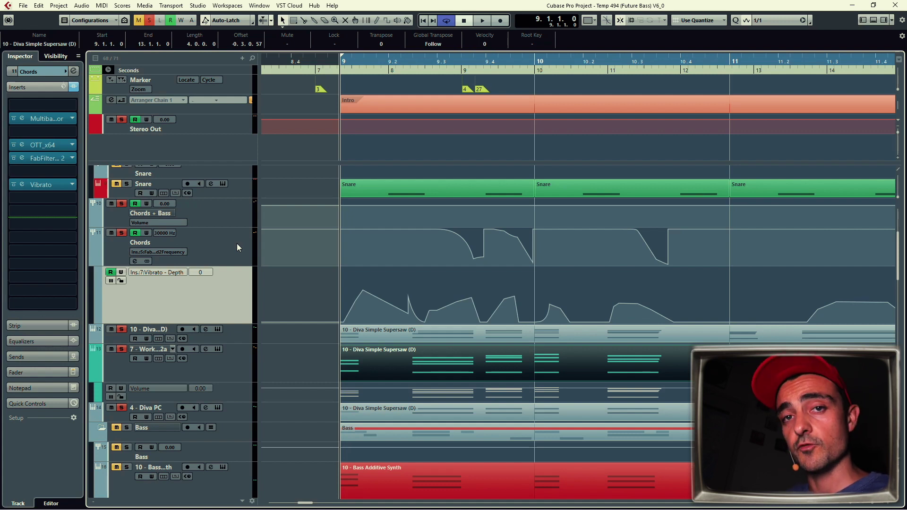
# - Open the Chords group's Vibrato insert and play from bar 9 to watch its Depth follow the automation
pyautogui.click(237, 243)
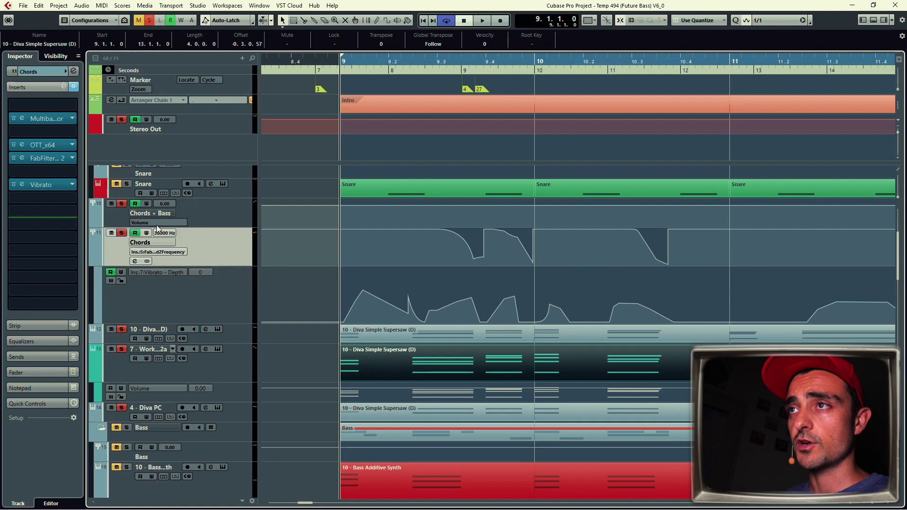
pyautogui.click(186, 273)
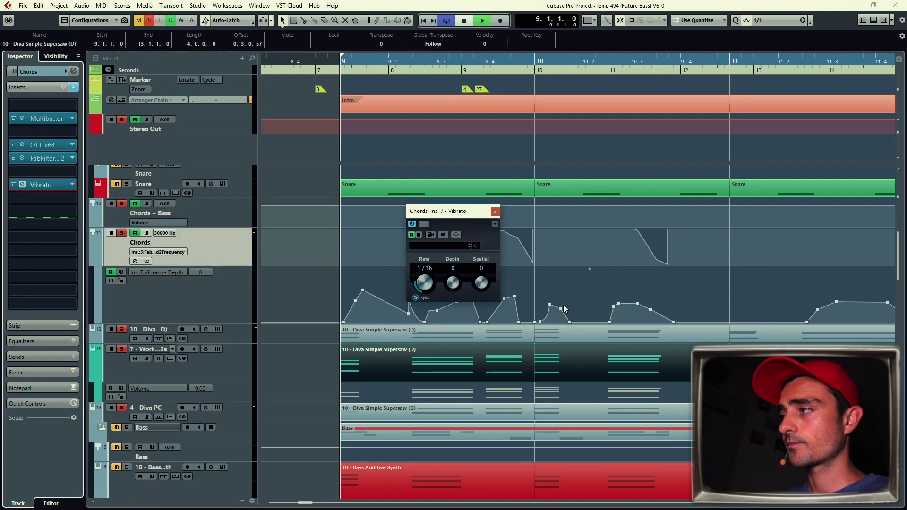
pyautogui.press('space')
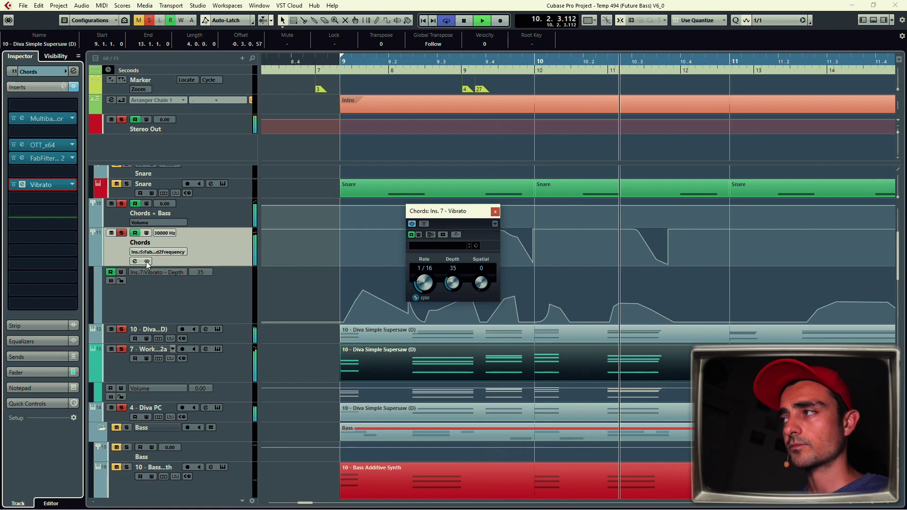
pyautogui.press('space')
pyautogui.click(494, 212)
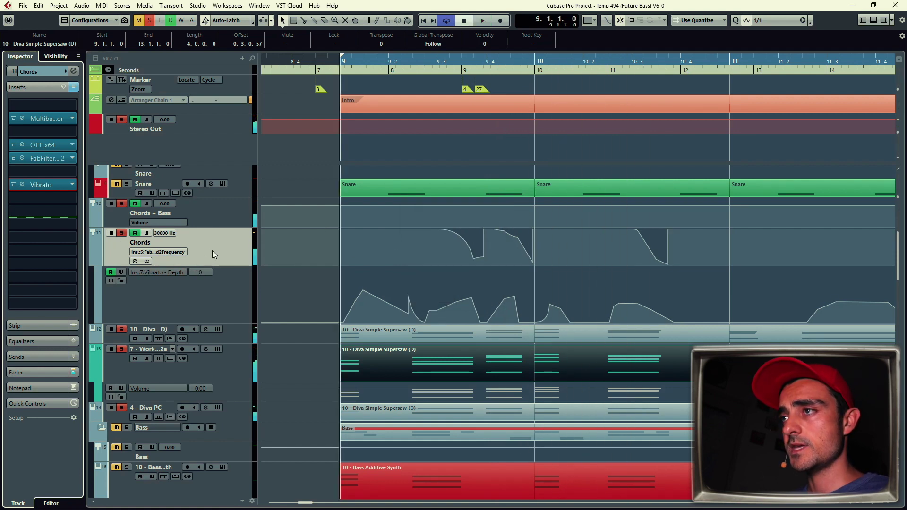
# - Enlarge the Chords group track and play it soloed to examine the FabFilter Band 2 Frequency automation from bar 9
pyautogui.press('s')
pyautogui.moveTo(214, 265); pyautogui.dragTo(209, 315)
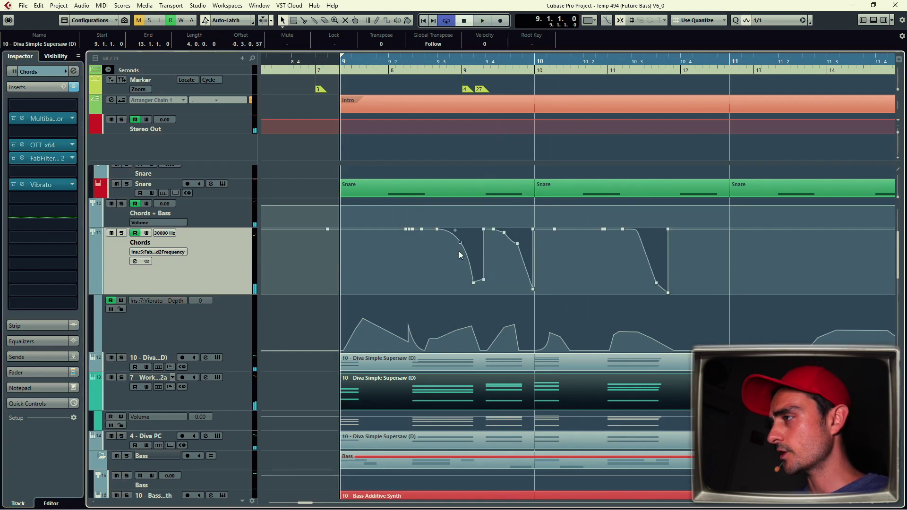
pyautogui.press('s')
pyautogui.press('space')
pyautogui.press('h')
pyautogui.press('h')
pyautogui.moveTo(567, 283); pyautogui.dragTo(240, 269)
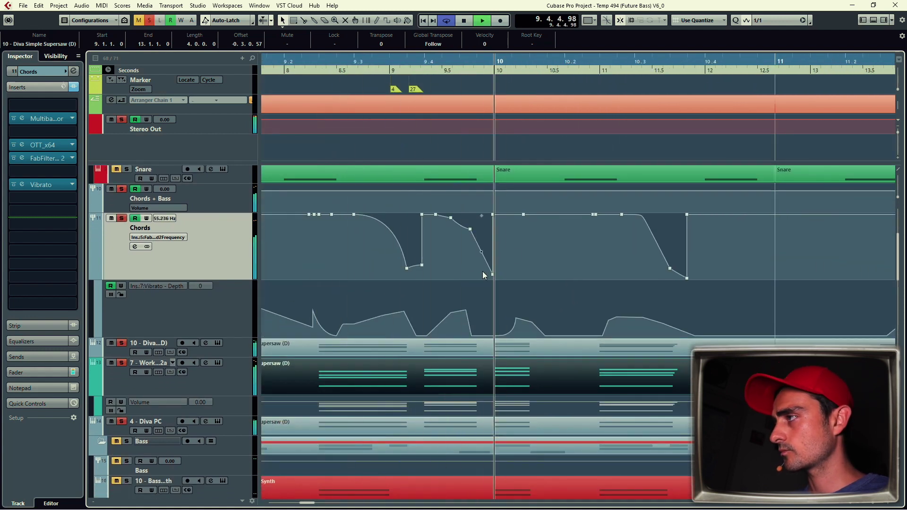
# - Replay the Chords group's filter frequency dips, moving the playback position to bar 10
pyautogui.press('space')
pyautogui.press('space')
pyautogui.press('space')
pyautogui.click(494, 69)
pyautogui.press('space')
pyautogui.press('space')
# - Try to lower the Band 2 Frequency automation point just after bar 10, and undo the change
pyautogui.moveTo(524, 214); pyautogui.dragTo(520, 272)
pyautogui.hotkey('ctrl', 'z')
# - Unsolo the Chords group, solo the 4 - Diva PC track instead and play it from bar 9
pyautogui.press('g')
pyautogui.press('g')
pyautogui.press('g')
pyautogui.press('s')
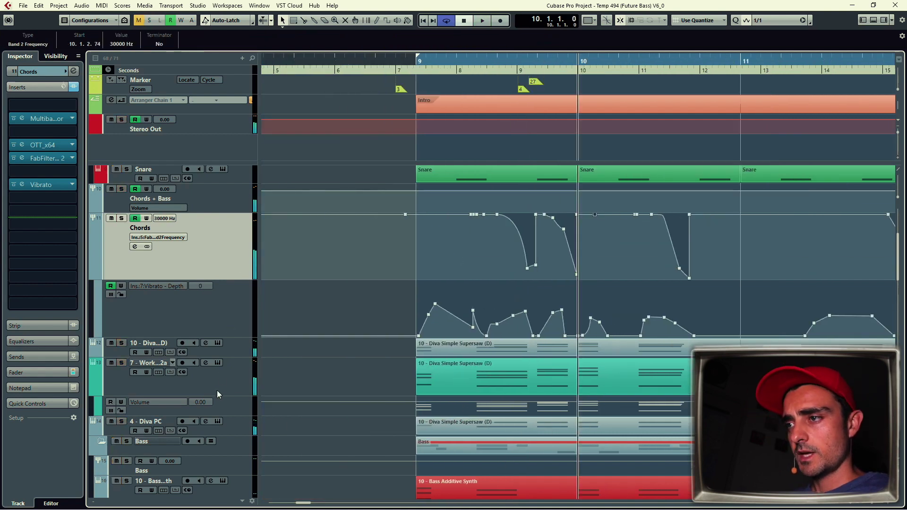
pyautogui.click(238, 427)
pyautogui.press('s')
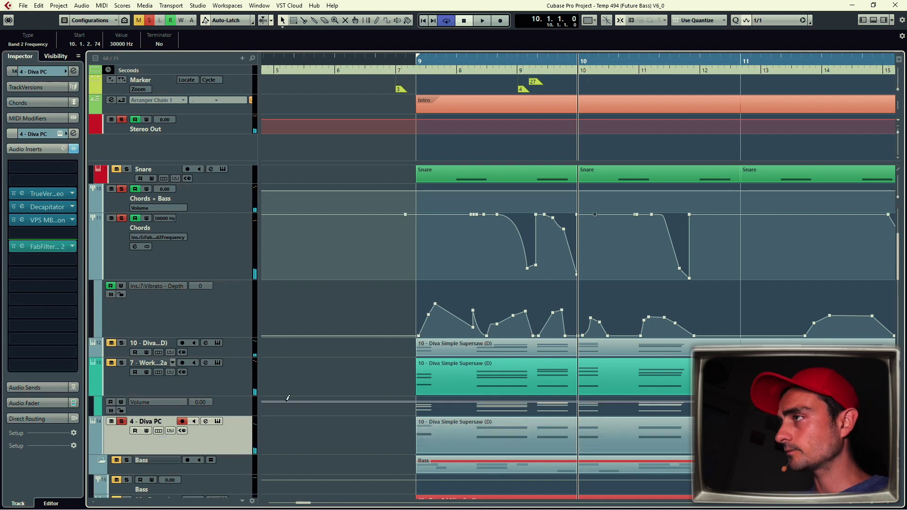
pyautogui.click(419, 59)
pyautogui.press('space')
pyautogui.press('h')
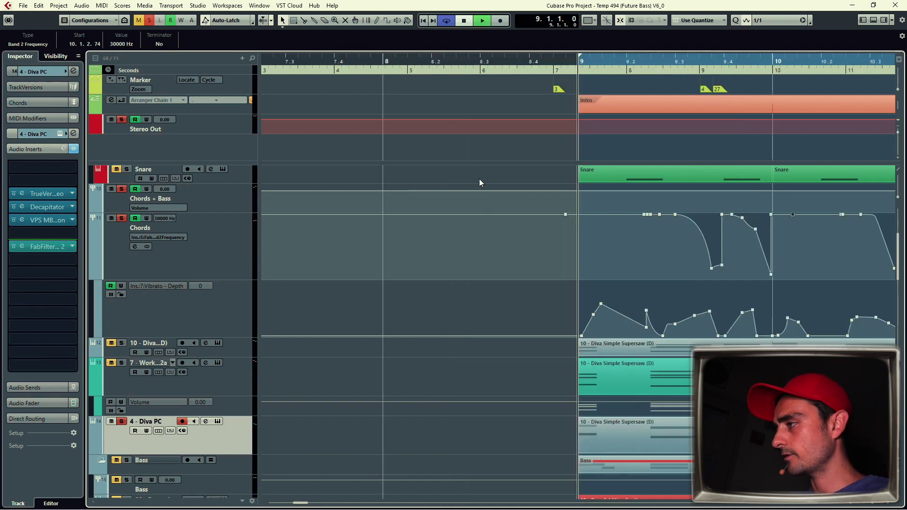
pyautogui.press('h')
pyautogui.scroll(-3, 551, 305)
pyautogui.press('space')
# - Examine the notes of the 4 - Diva PC track's Diva Simple Supersaw part in the Key Editor and return to the project
pyautogui.moveTo(533, 308); pyautogui.dragTo(280, 266)
pyautogui.click(362, 259)
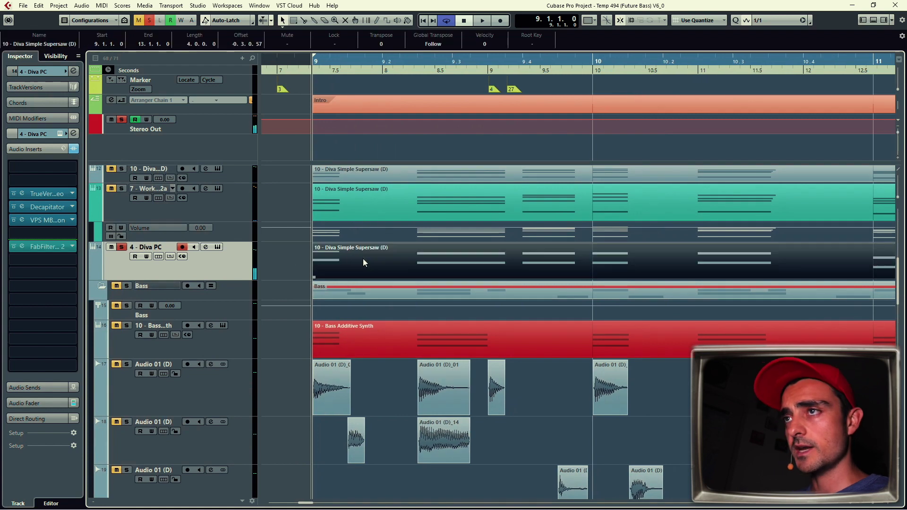
pyautogui.doubleClick(324, 257)
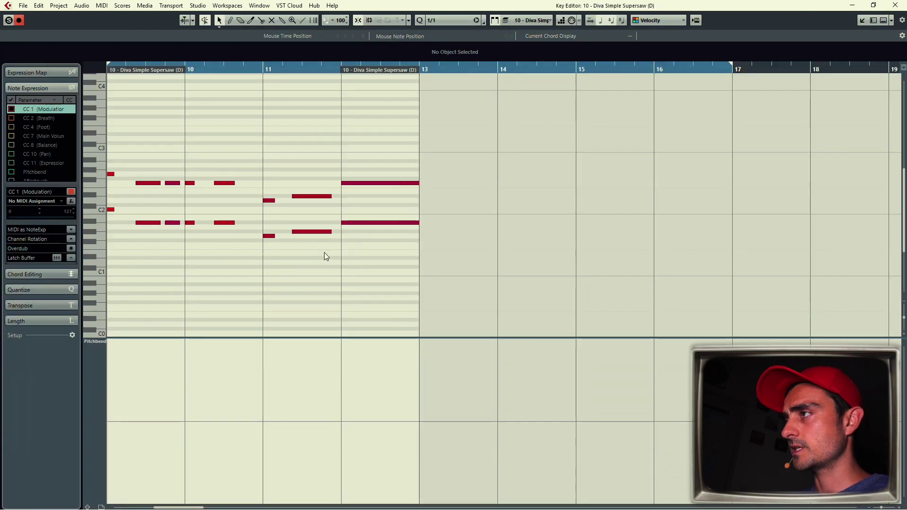
pyautogui.hscroll(-5, 325, 257)
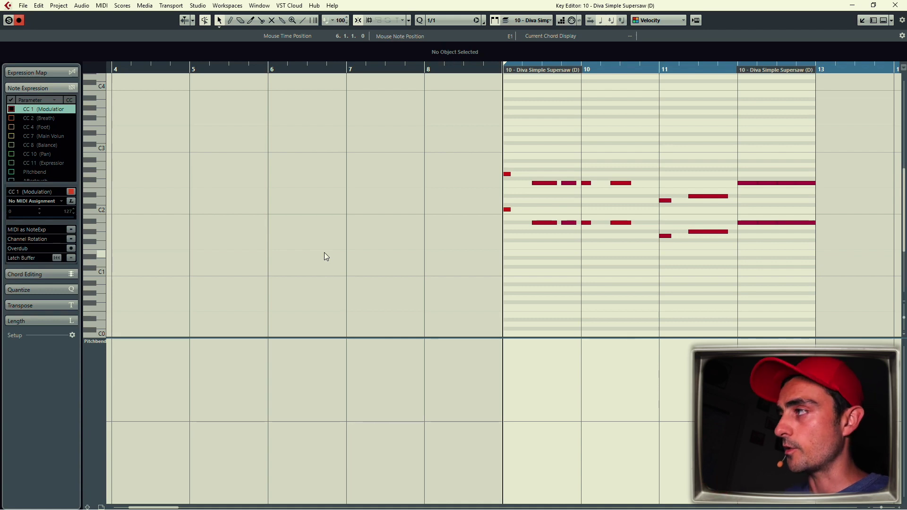
pyautogui.press('Return')
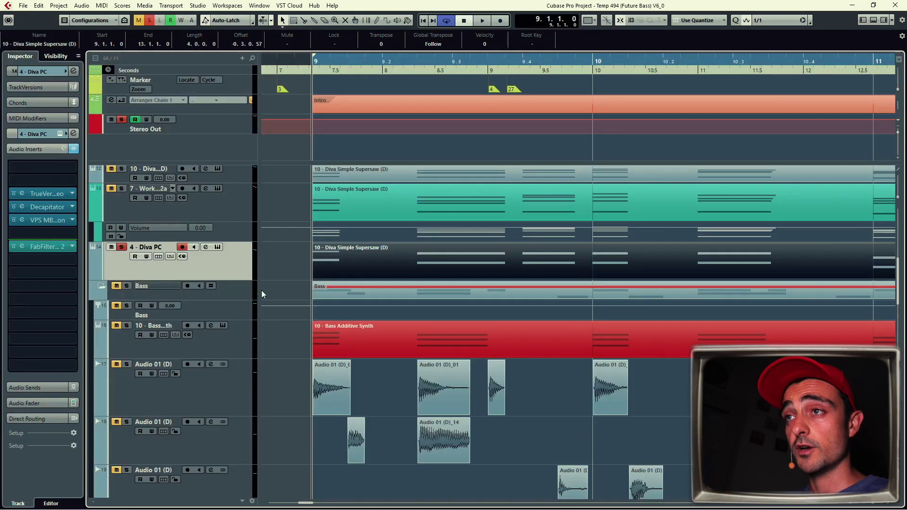
# - Play the soloed 4 - Diva PC track with its inserts from bar 9 and follow its notes into bar 11
pyautogui.press('space')
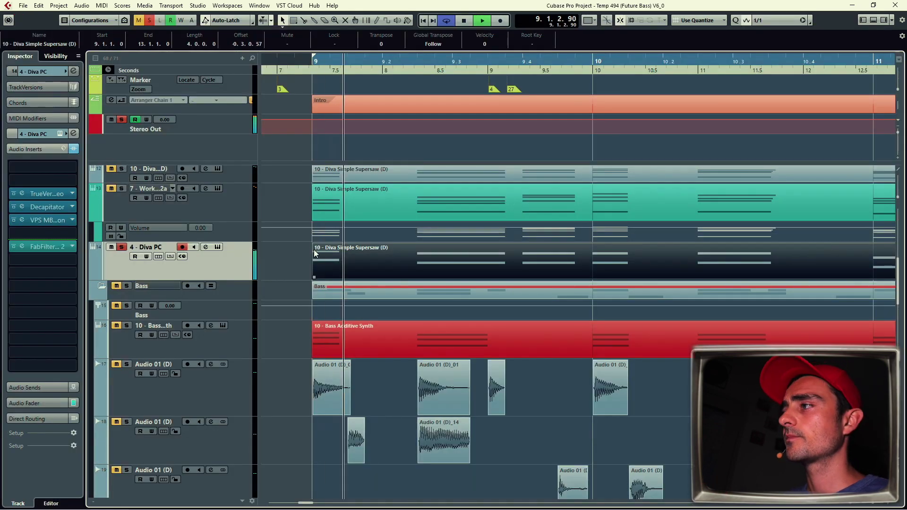
pyautogui.press('g')
pyautogui.moveTo(471, 253); pyautogui.dragTo(294, 246)
pyautogui.press('g')
pyautogui.scroll(-1, 442, 259)
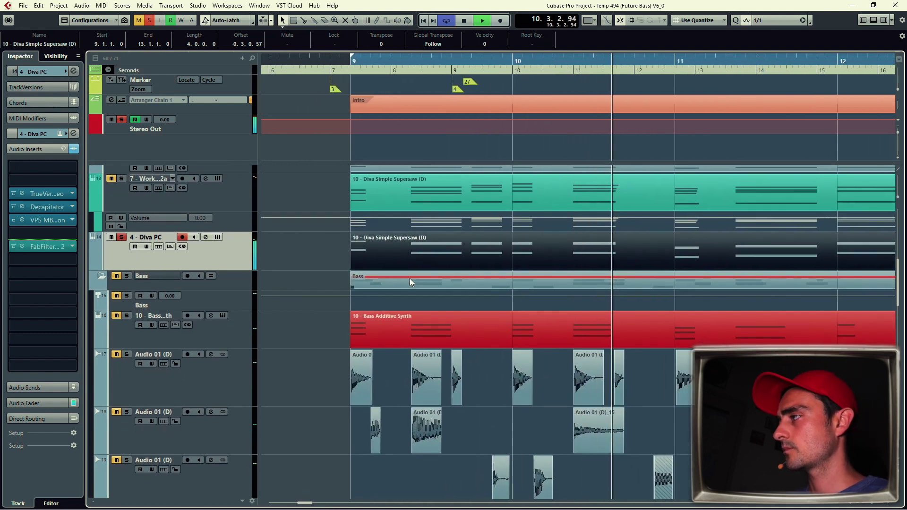
pyautogui.hscroll(1, 432, 254)
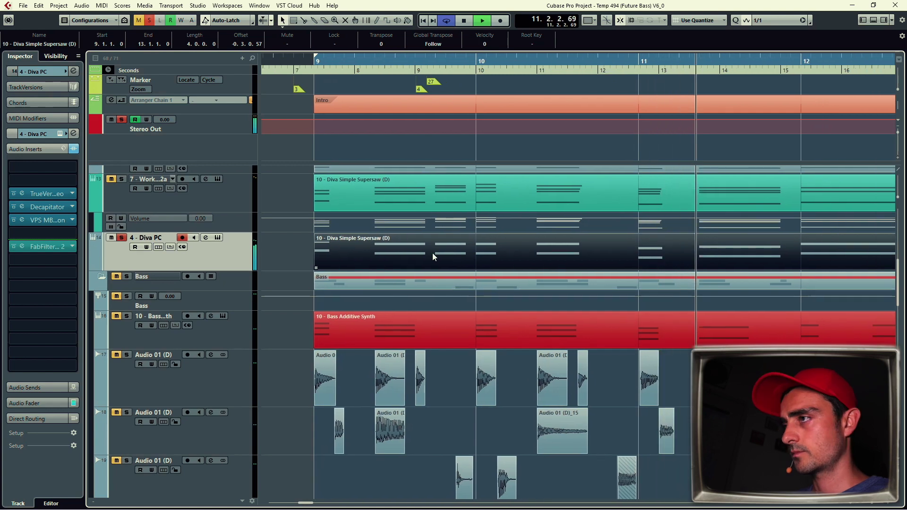
pyautogui.press('space')
# - Compare the soloed 4 - Diva PC track in playback with all its audio inserts bypassed and re-enabled
pyautogui.click(74, 149)
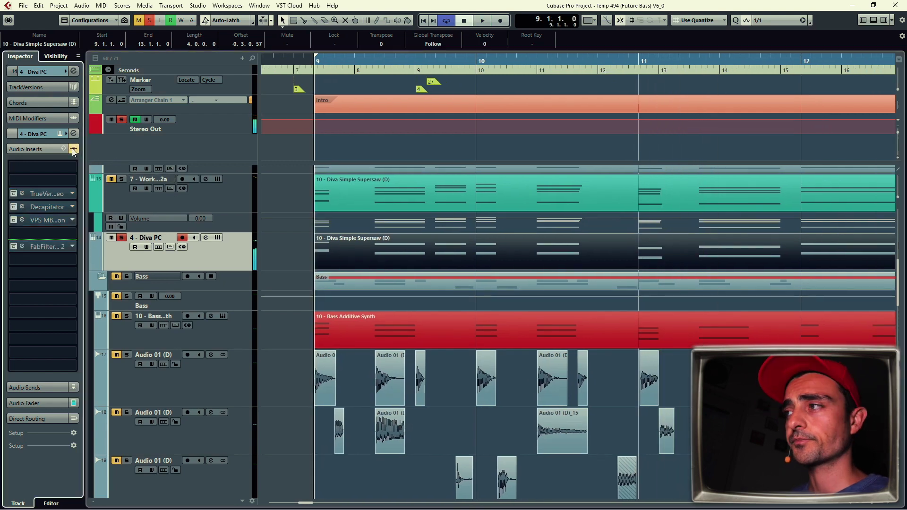
pyautogui.press('space')
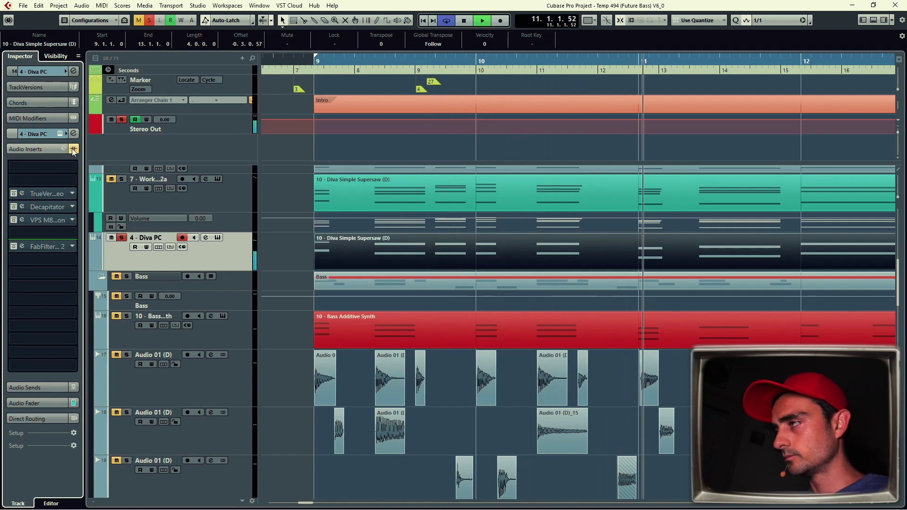
pyautogui.press('g')
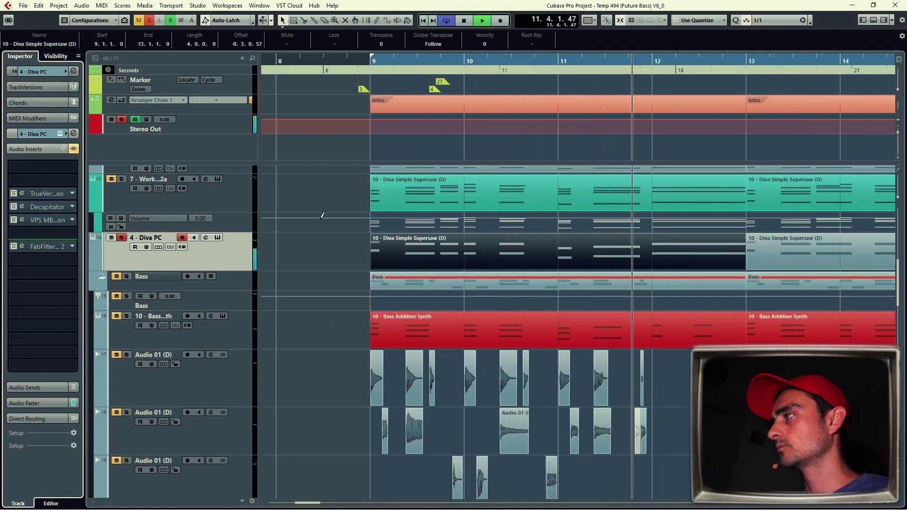
pyautogui.press('space')
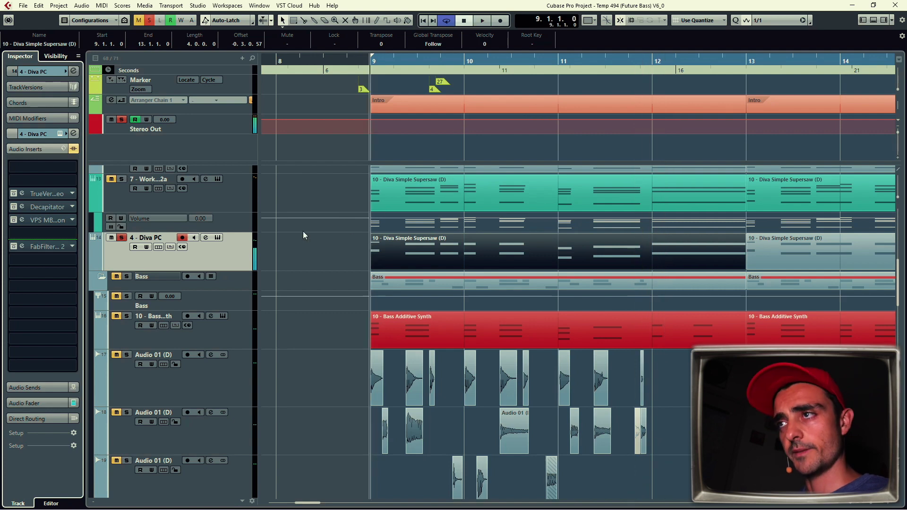
pyautogui.click(73, 149)
pyautogui.press('space')
pyautogui.scroll(2, 313, 259)
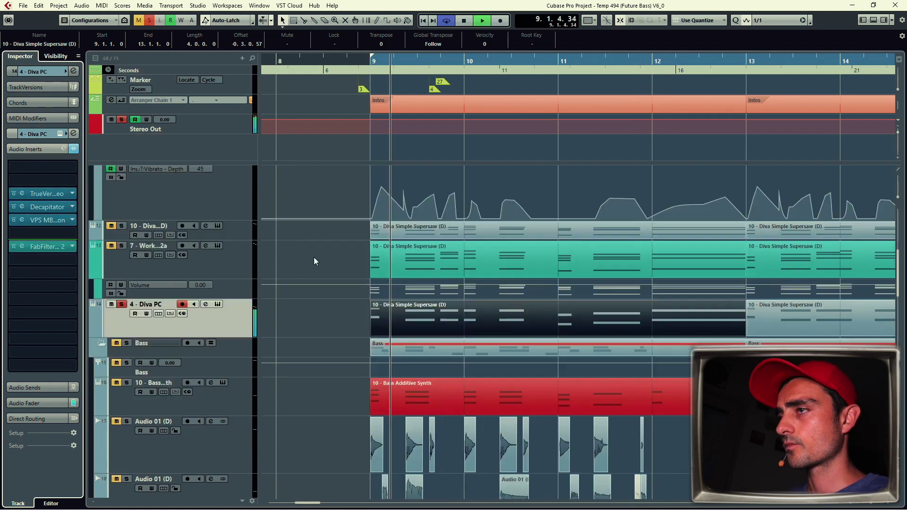
pyautogui.scroll(2, 314, 261)
pyautogui.press('space')
# - Solo the Chords group, play all its layers together from bar 9, and release the solo
pyautogui.click(205, 216)
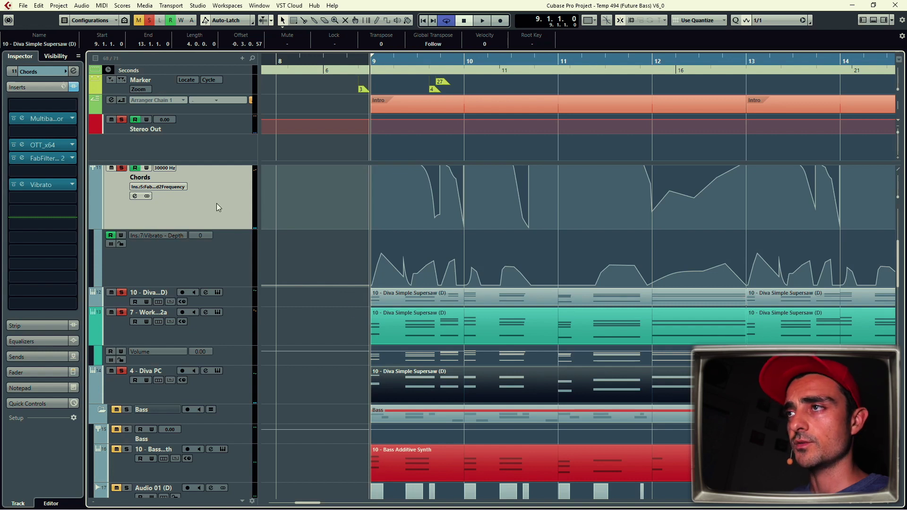
pyautogui.press('space')
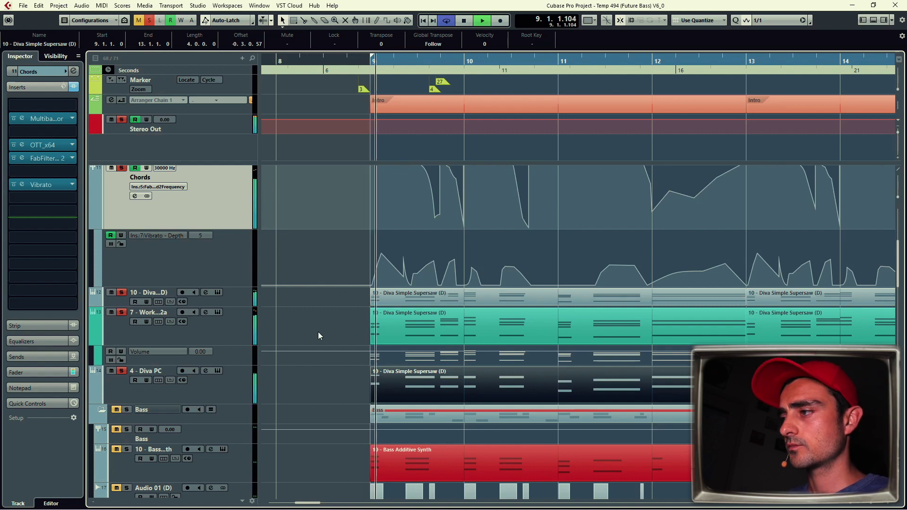
pyautogui.scroll(-1, 339, 313)
pyautogui.hscroll(2, 326, 326)
pyautogui.scroll(1, 304, 341)
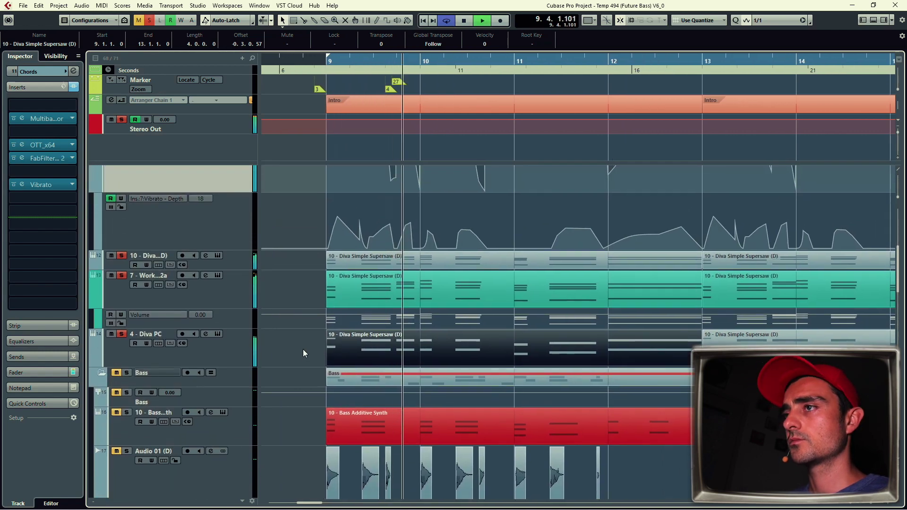
pyautogui.press('space')
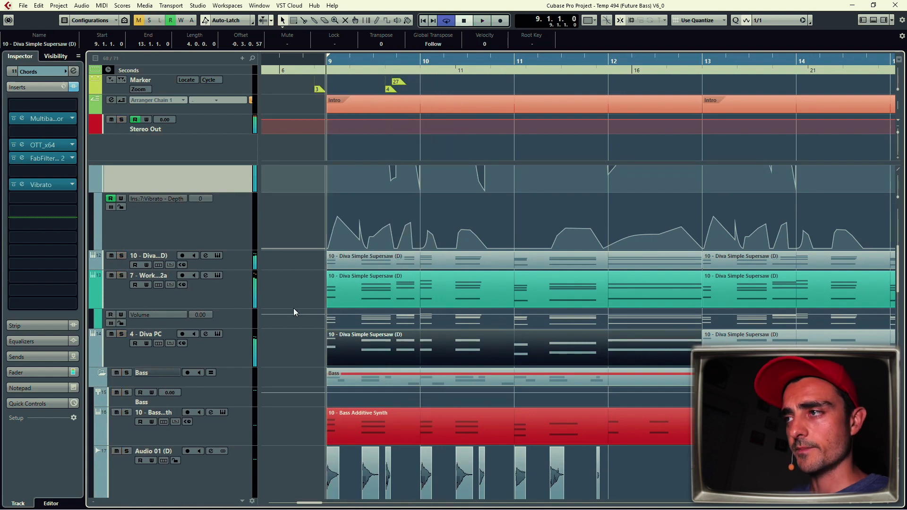
# - Select the Bass group track below the chord layers and solo it
pyautogui.scroll(-3, 293, 308)
pyautogui.click(236, 264)
pyautogui.hotkey('alt', 'Down')
pyautogui.hotkey('alt', 'Down')
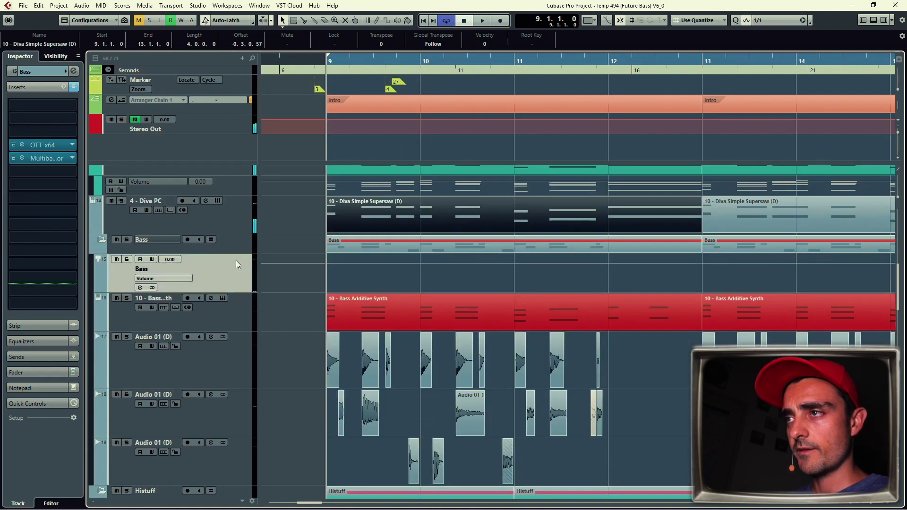
pyautogui.press('s')
# - Examine the 10 - Bass Additive Synth part's notes in the Key Editor, selecting the low A#0 note in bar 9
pyautogui.click(239, 322)
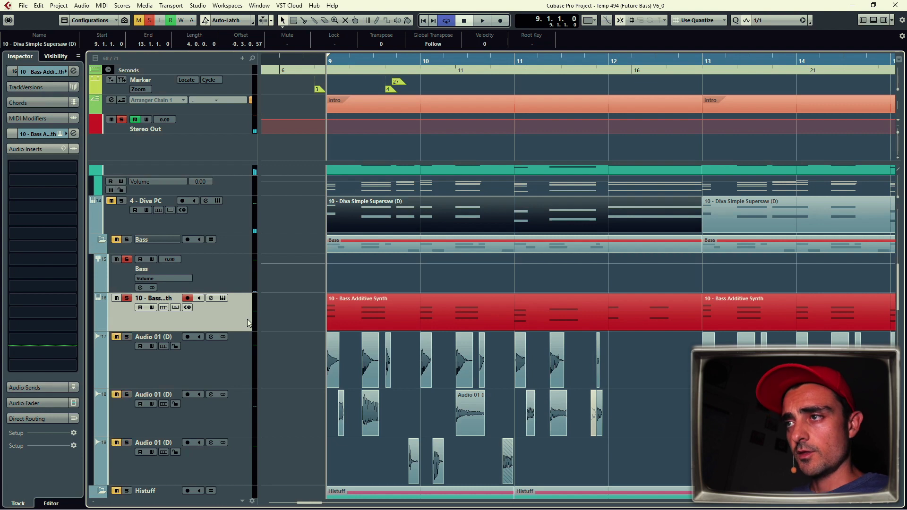
pyautogui.click(367, 321)
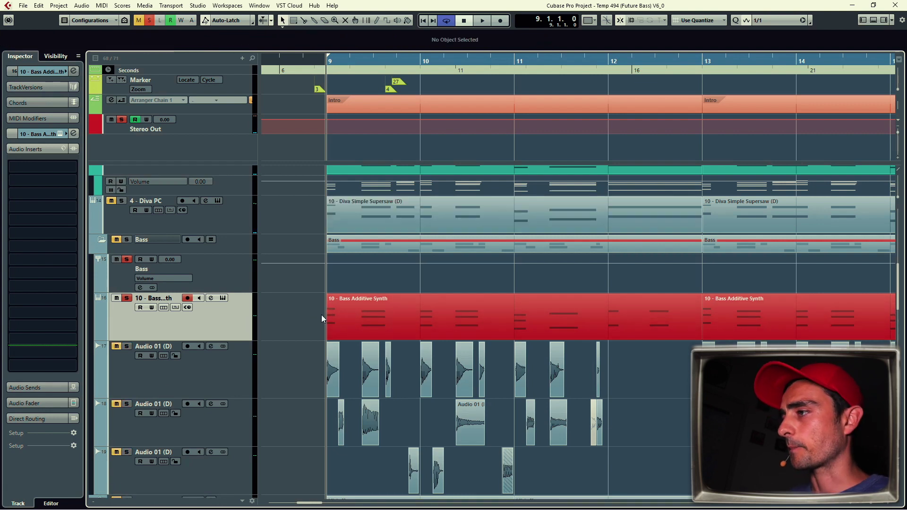
pyautogui.doubleClick(368, 322)
pyautogui.hscroll(-5, 206, 162)
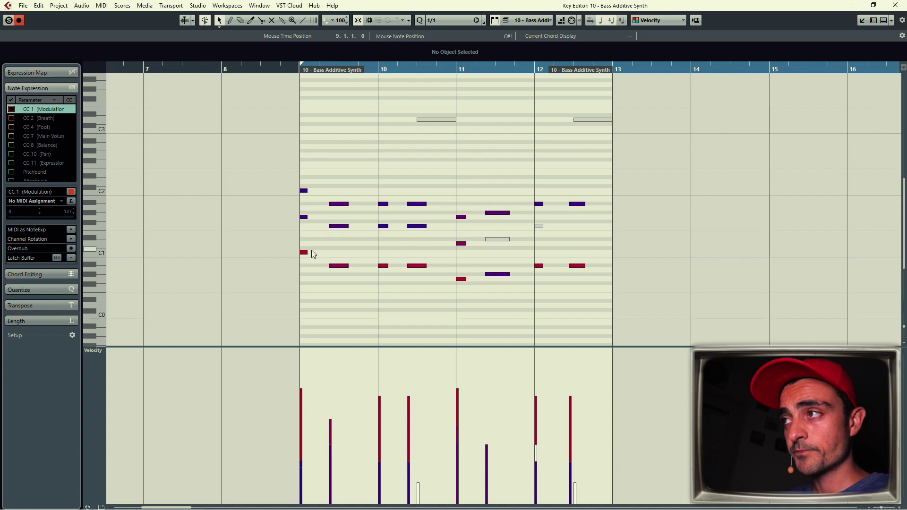
pyautogui.press('h')
pyautogui.press('h')
pyautogui.moveTo(523, 242); pyautogui.dragTo(378, 271)
pyautogui.moveTo(452, 223); pyautogui.dragTo(509, 290)
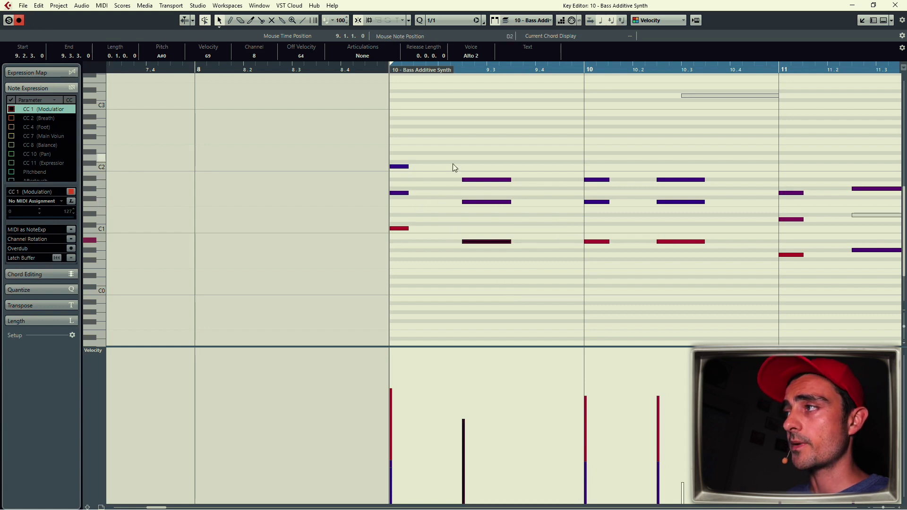
pyautogui.hscroll(3, 630, 148)
pyautogui.scroll(-1, 630, 148)
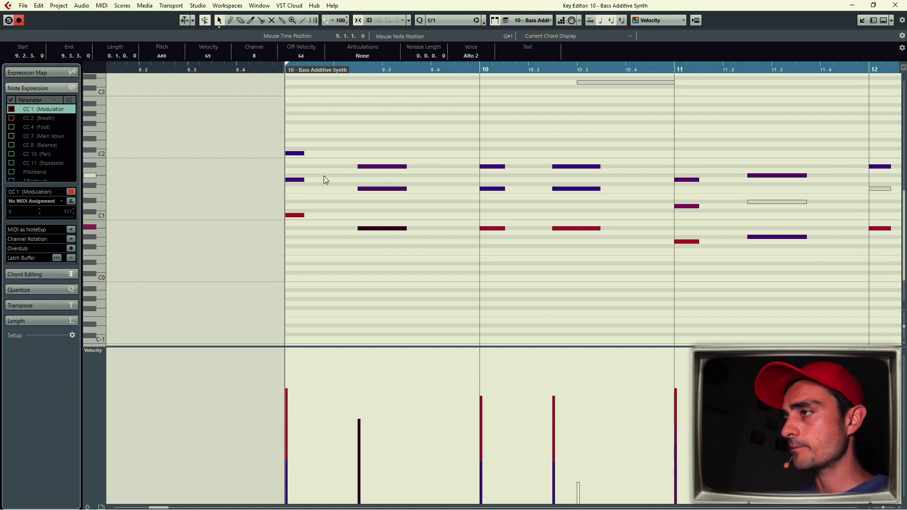
pyautogui.press('Escape')
# - Solo the three Audio 01 (D) bass tracks and play them together from bar 9
pyautogui.click(209, 381)
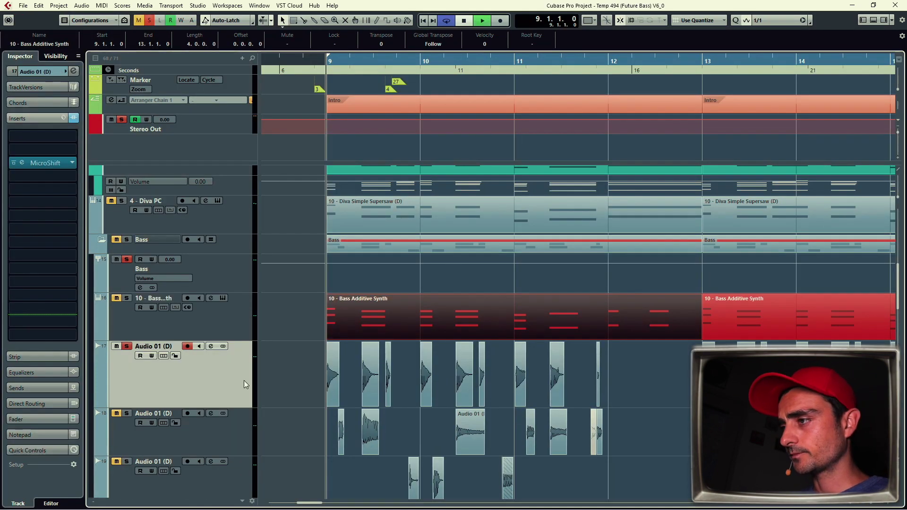
pyautogui.scroll(-5, 319, 377)
pyautogui.click(126, 308)
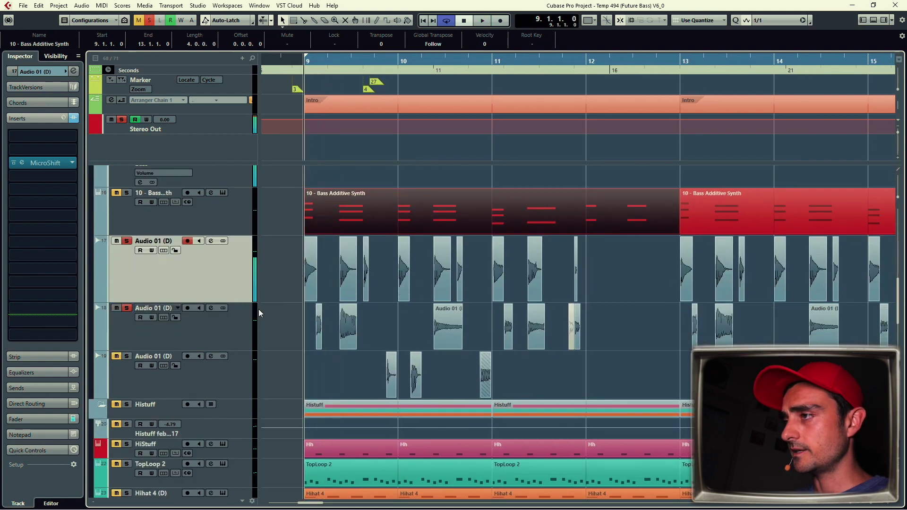
pyautogui.press('space')
pyautogui.scroll(-2, 395, 302)
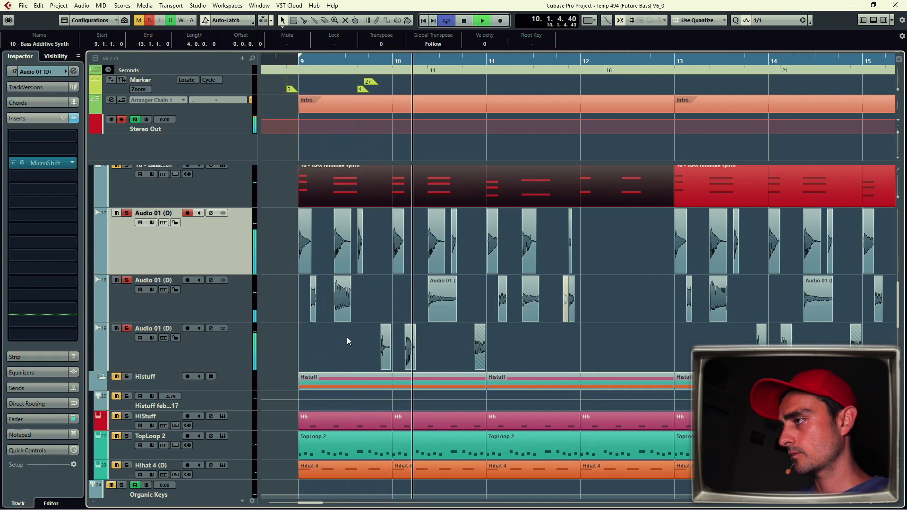
pyautogui.press('space')
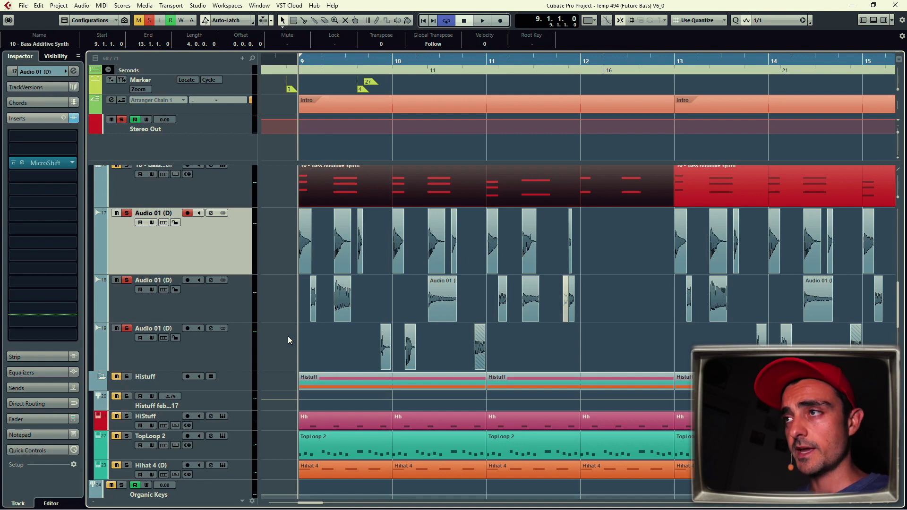
# - Solo the Bass group, play all its layers together from bar 9, and release the solo
pyautogui.scroll(3, 262, 273)
pyautogui.click(232, 276)
pyautogui.scroll(5, 279, 364)
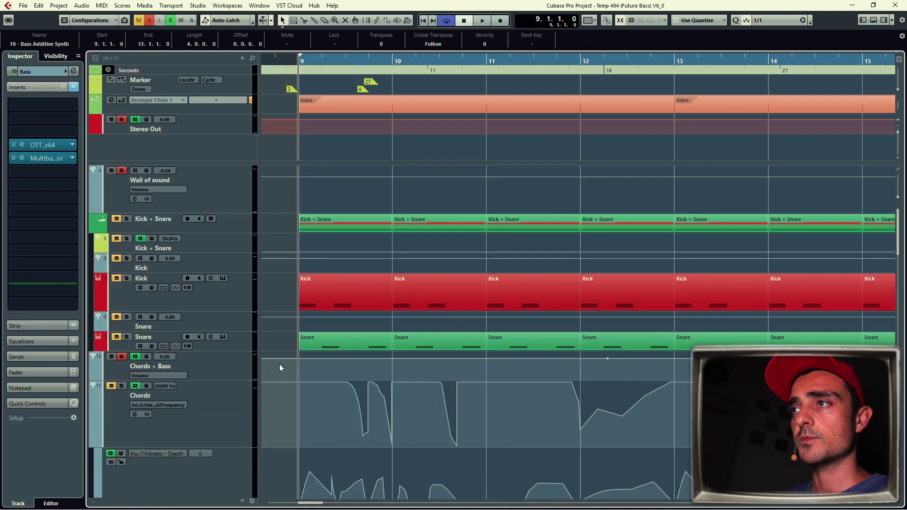
pyautogui.press('space')
pyautogui.scroll(-5, 328, 309)
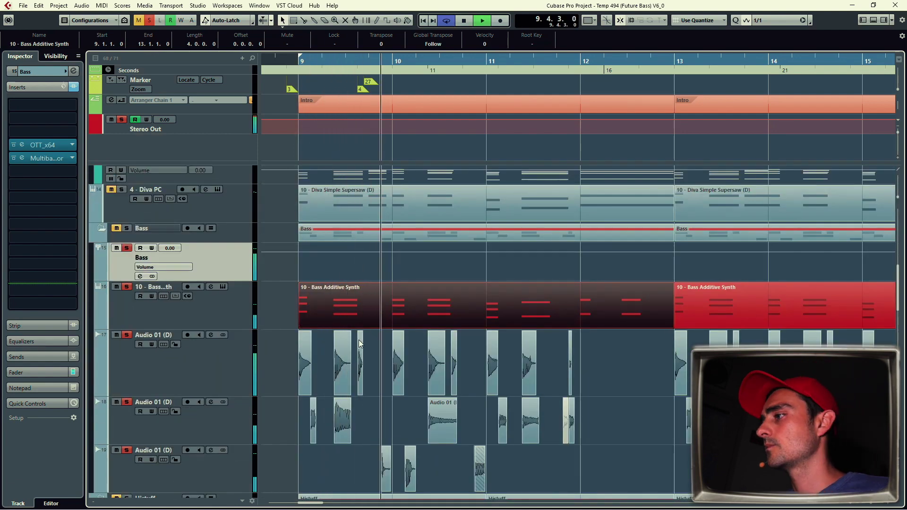
pyautogui.scroll(-2, 430, 262)
pyautogui.press('g')
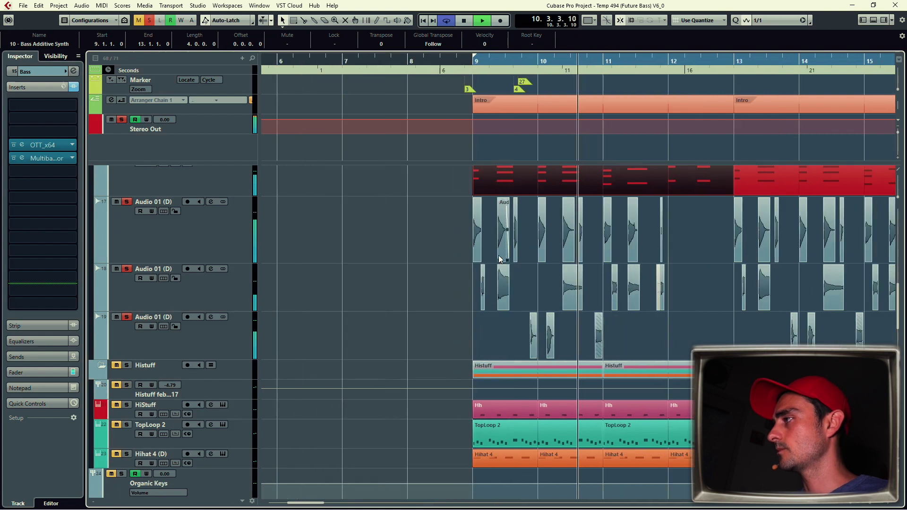
pyautogui.scroll(1, 500, 260)
pyautogui.press('h')
pyautogui.moveTo(418, 247); pyautogui.dragTo(308, 194)
pyautogui.moveTo(407, 232); pyautogui.dragTo(437, 250)
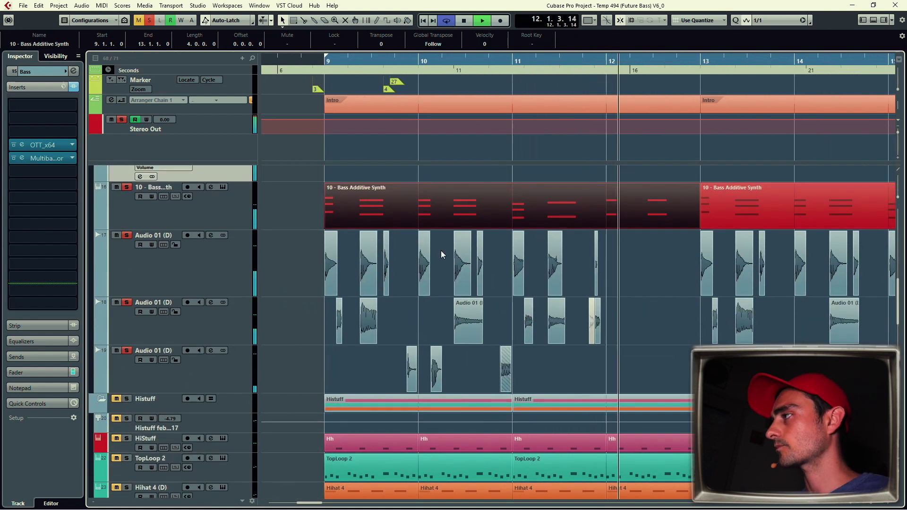
pyautogui.press('space')
pyautogui.press('s')
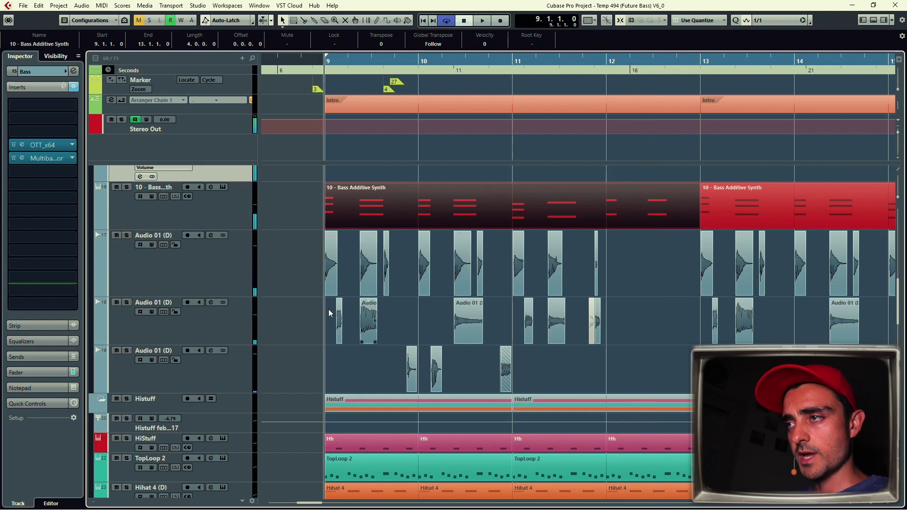
# - Select the Histuff group track below the bass layers to show its insert chain
pyautogui.scroll(-2, 311, 303)
pyautogui.click(220, 357)
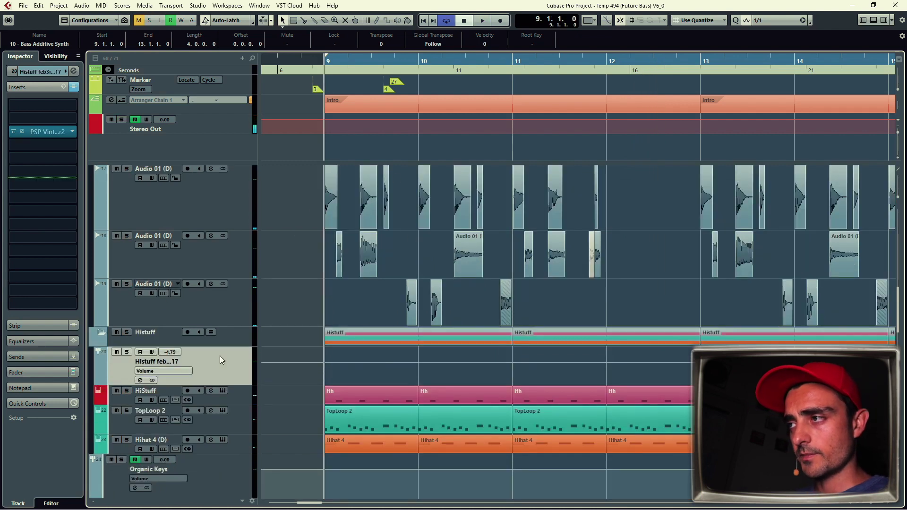
pyautogui.scroll(-2, 305, 253)
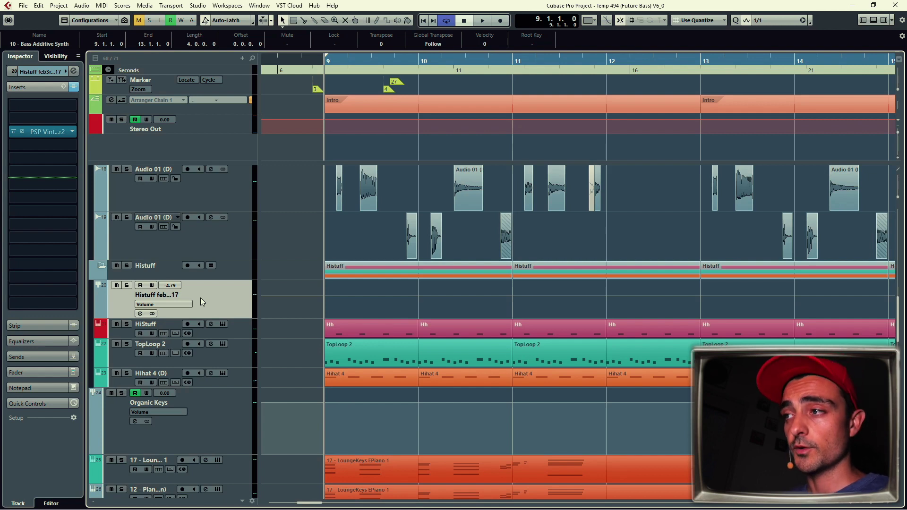
# - Solo the HiStuff track, view its Phalanx instrument, and play the part from bar 9
pyautogui.click(231, 329)
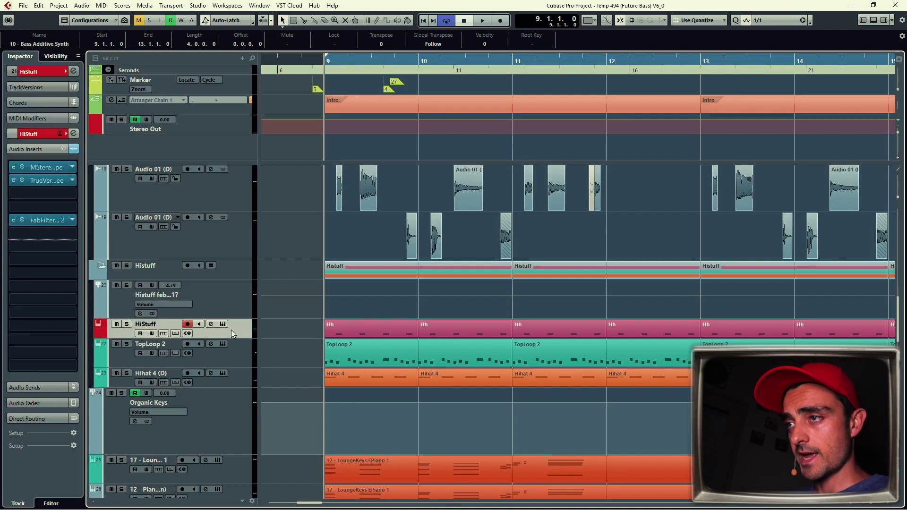
pyautogui.press('s')
pyautogui.press('e')
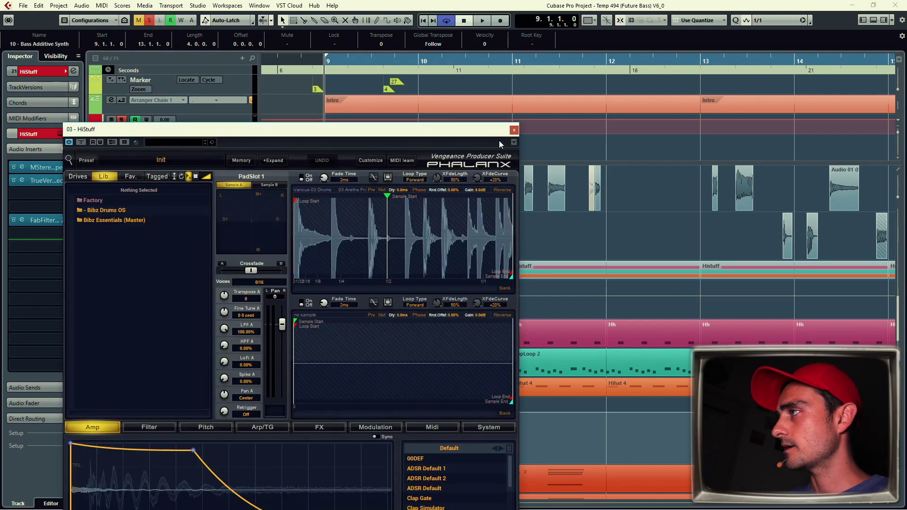
pyautogui.press('e')
pyautogui.press('space')
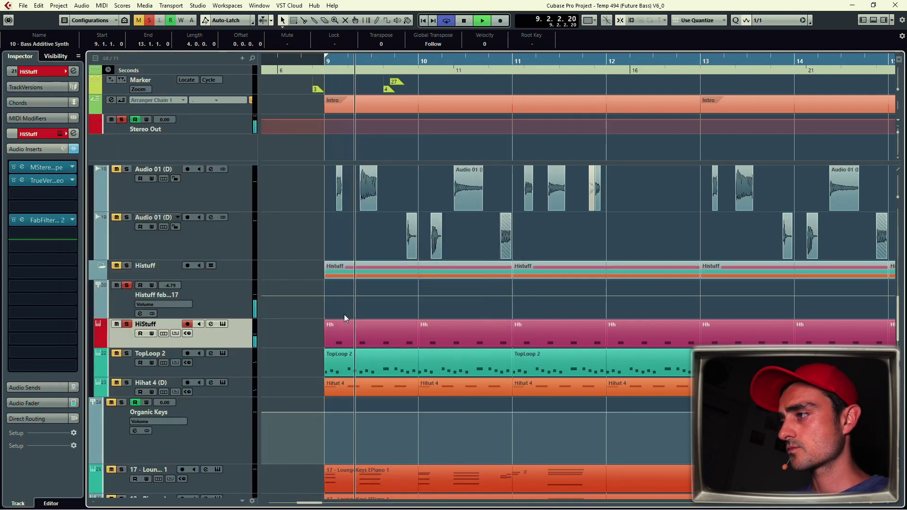
pyautogui.press('space')
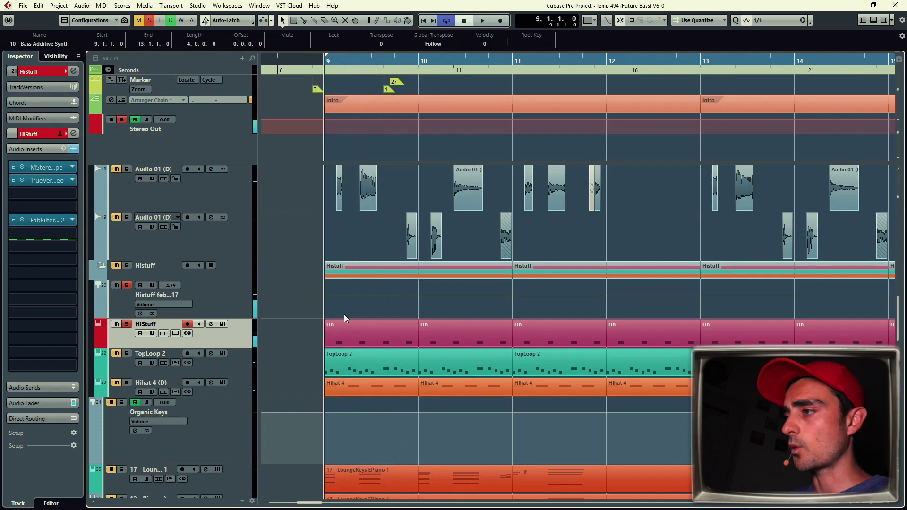
# - Switch the solo to the TopLoop 2 track and play it from bar 9
pyautogui.click(236, 366)
pyautogui.press('space')
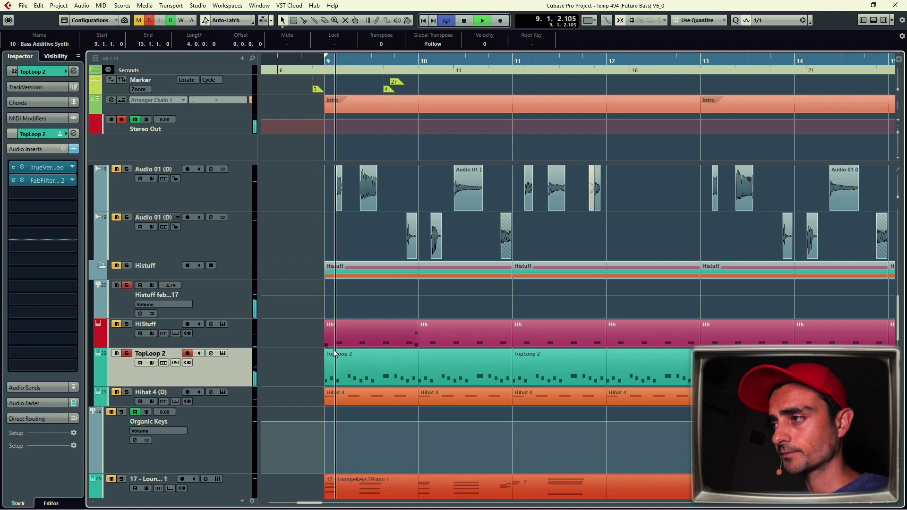
pyautogui.scroll(-4, 287, 279)
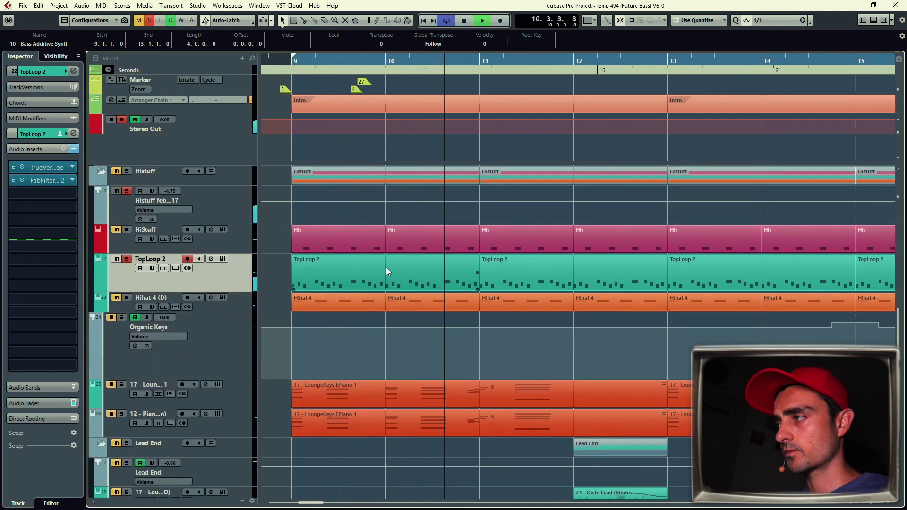
pyautogui.press('space')
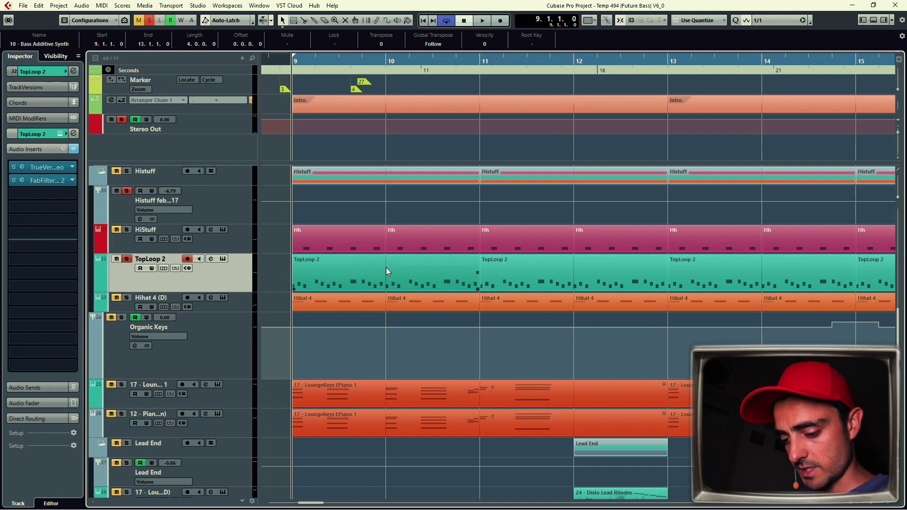
# - Examine the TopLoop 2 track's Addictive Drums 2 instrument and close it
pyautogui.press('e')
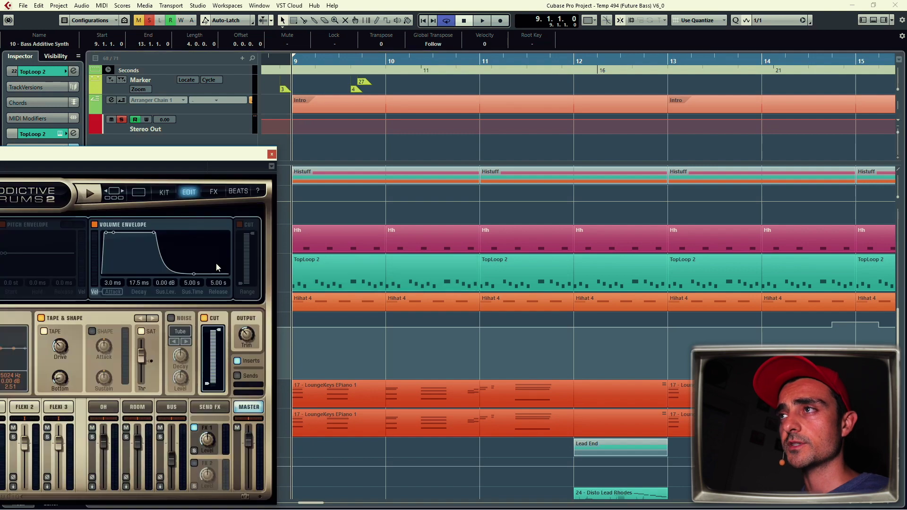
pyautogui.moveTo(165, 157); pyautogui.dragTo(596, 67)
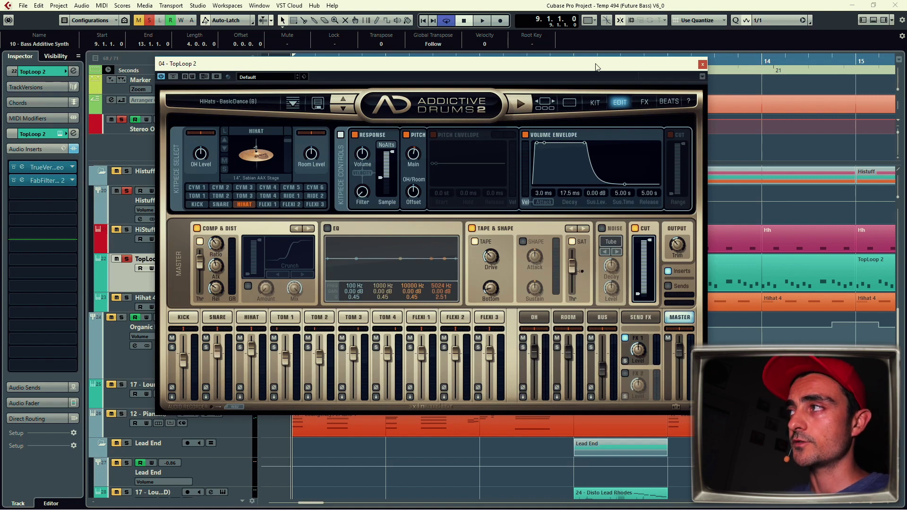
pyautogui.click(702, 64)
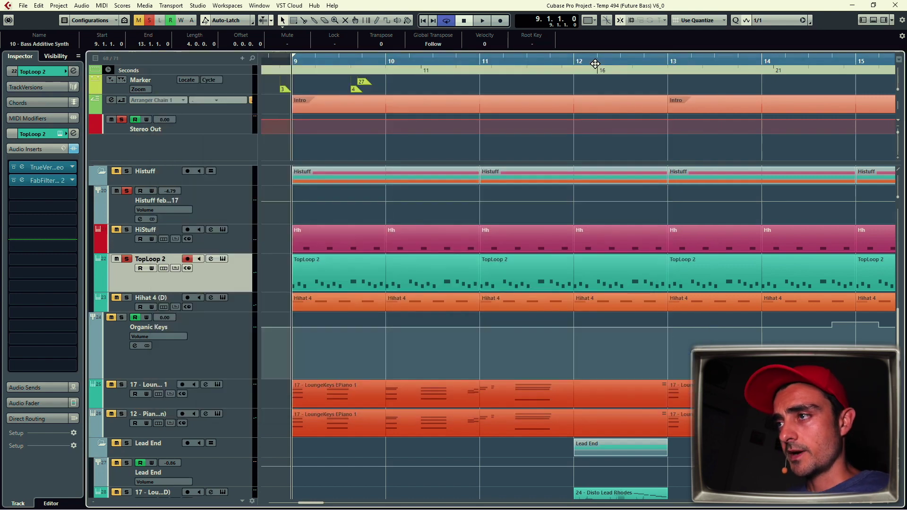
# - Switch the solo to the Hihat 4 track and play it from bar 9
pyautogui.click(237, 305)
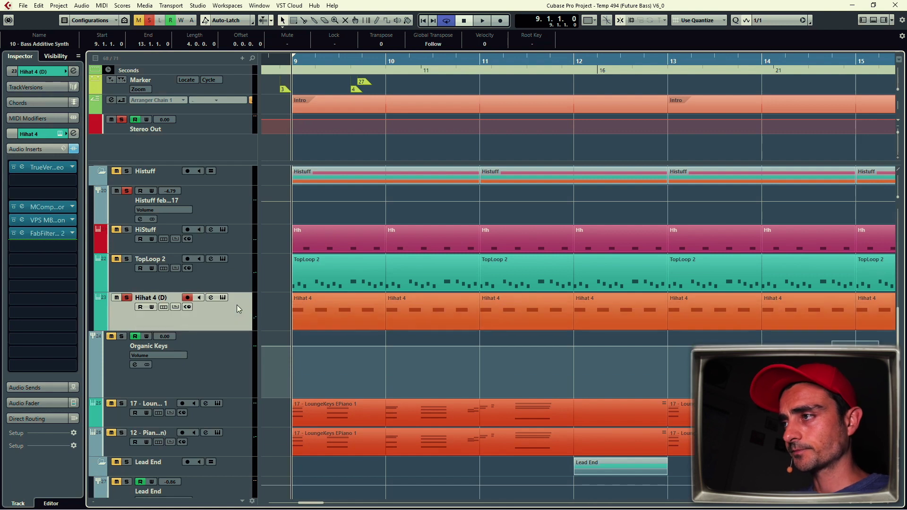
pyautogui.press('space')
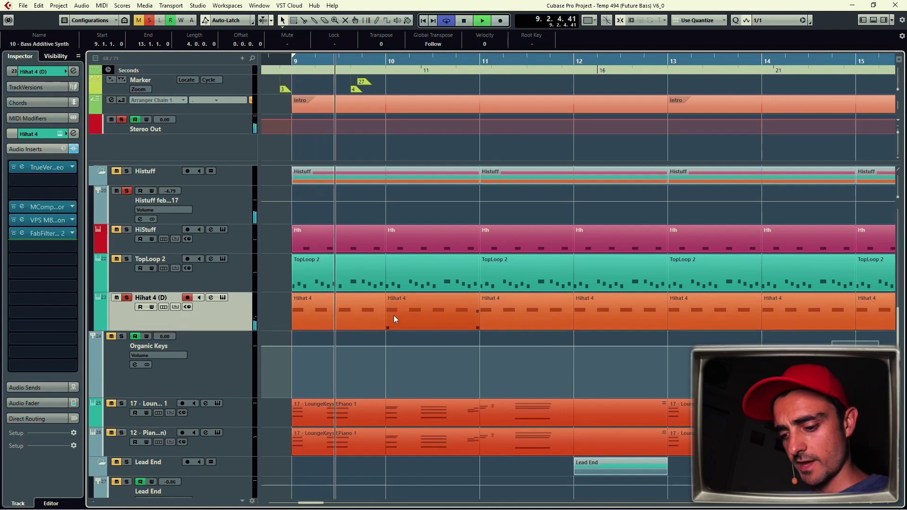
pyautogui.press('space')
pyautogui.press('space')
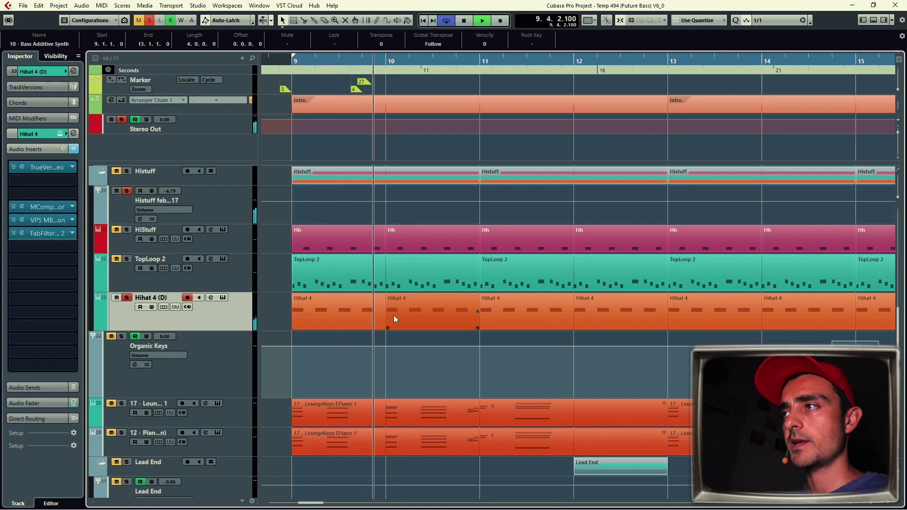
pyautogui.press('space')
# - Select the Histuff group and the Wall of sound group in turn, and release the solo
pyautogui.click(214, 212)
pyautogui.press('s')
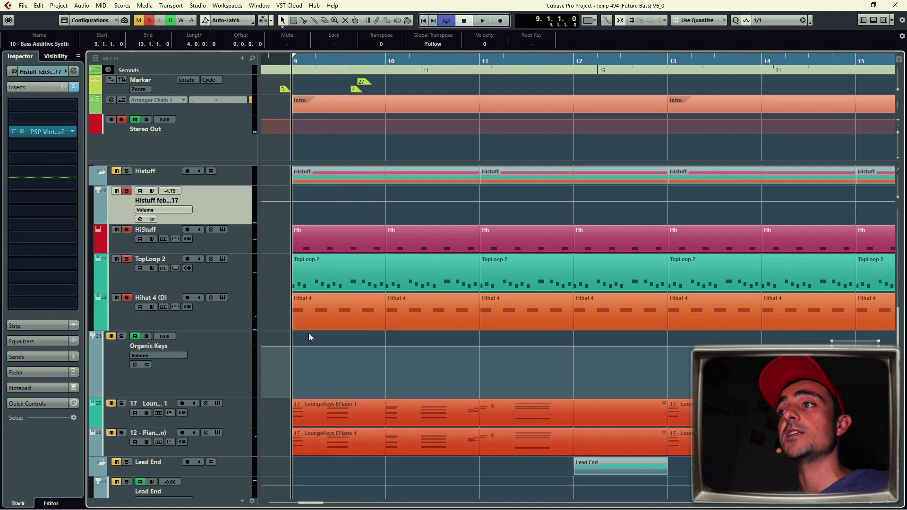
pyautogui.scroll(5, 333, 374)
pyautogui.click(228, 191)
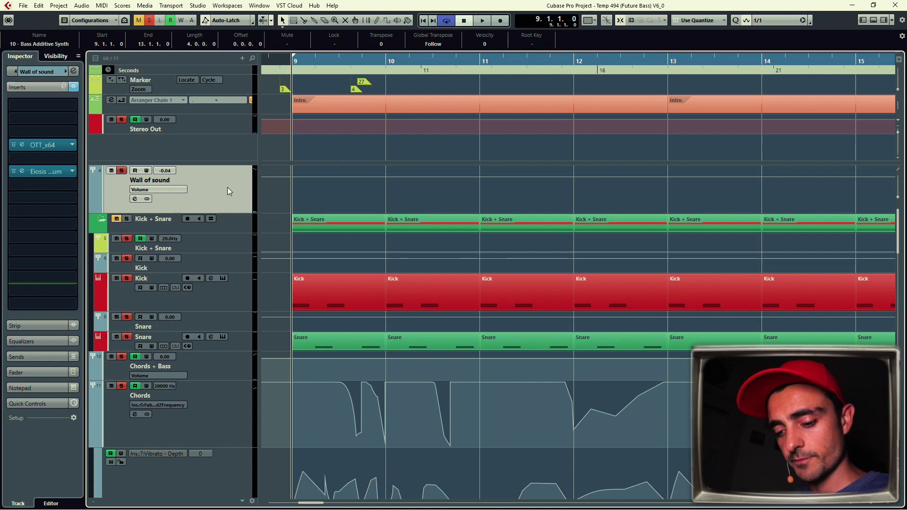
pyautogui.press('s')
# - Solo the Organic Keys group track below Hihat 4, bring bars 9 to 17 into view, and release the solo
pyautogui.scroll(-5, 384, 283)
pyautogui.scroll(-8, 359, 248)
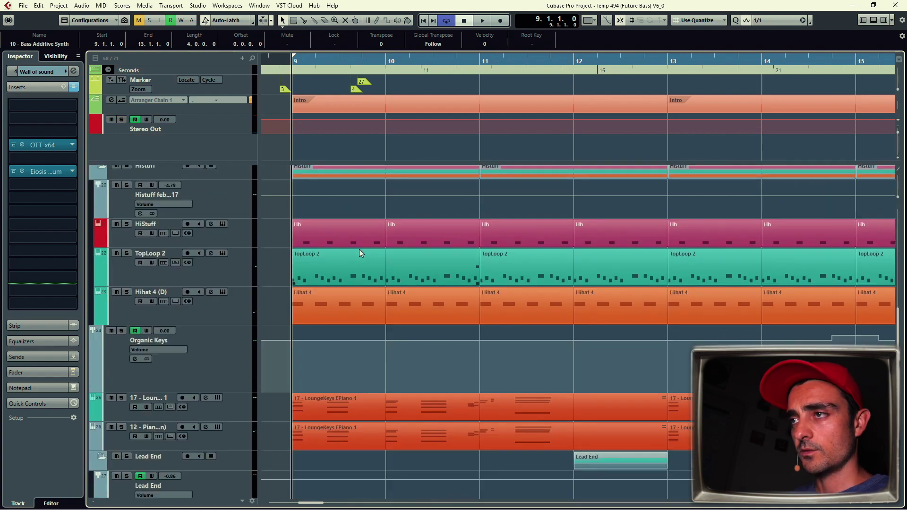
pyautogui.click(222, 307)
pyautogui.press('s')
pyautogui.press('g')
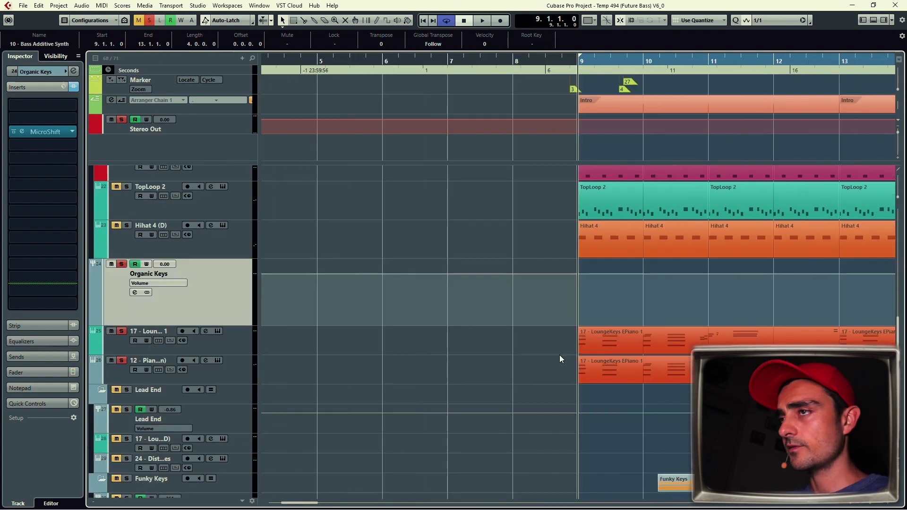
pyautogui.moveTo(559, 356); pyautogui.dragTo(265, 301)
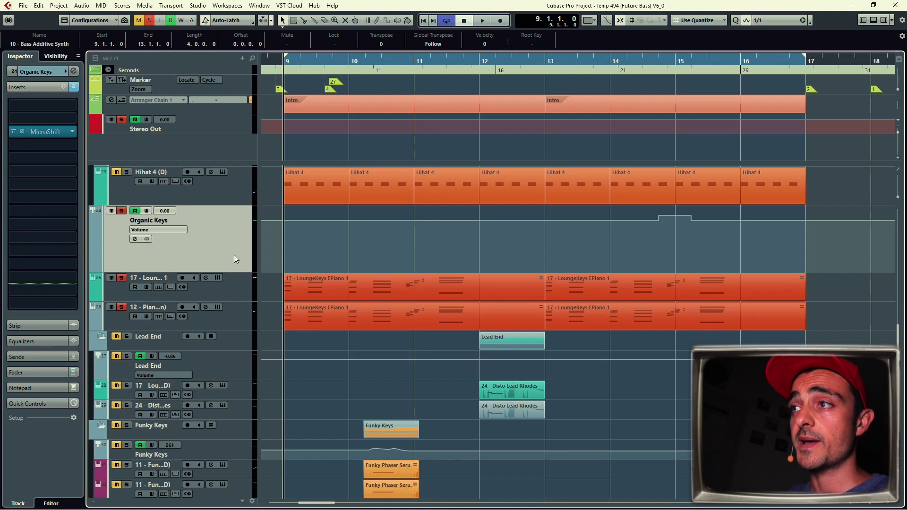
pyautogui.press('s')
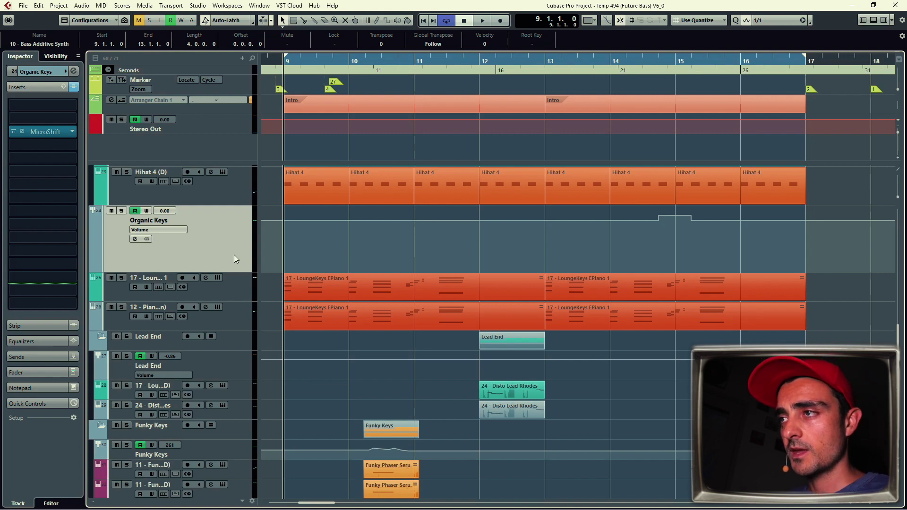
# - Solo the 17 - LoungeKeys EPiano 1 track and compare its part with the 10 - Bass Additive Synth part
pyautogui.click(243, 279)
pyautogui.press('s')
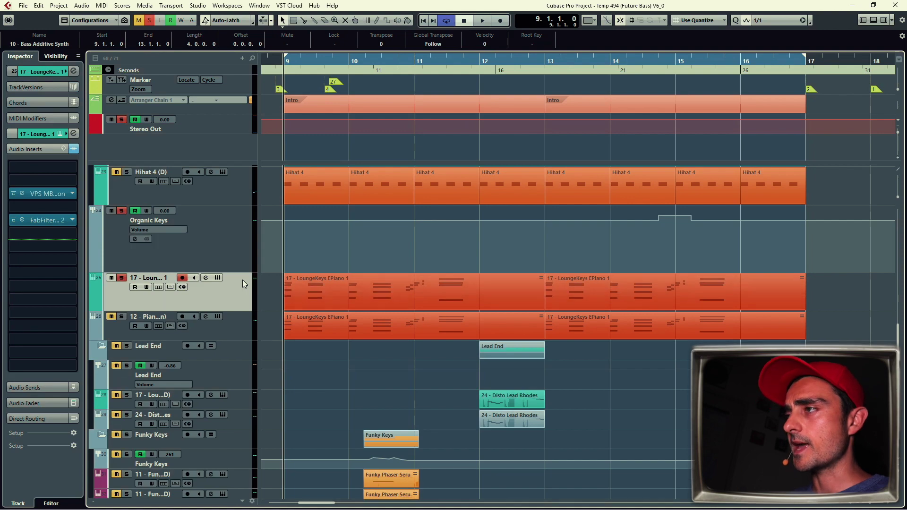
pyautogui.scroll(10, 291, 316)
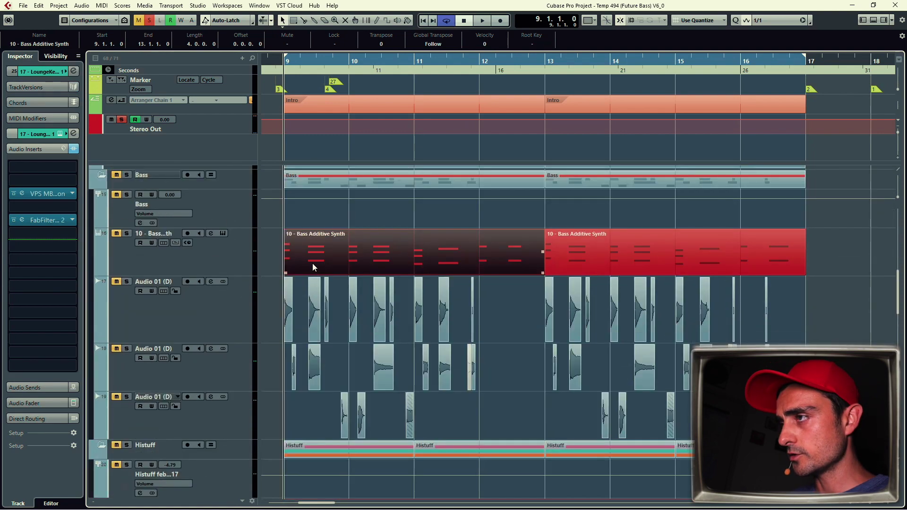
pyautogui.scroll(-3, 314, 259)
pyautogui.scroll(-5, 314, 260)
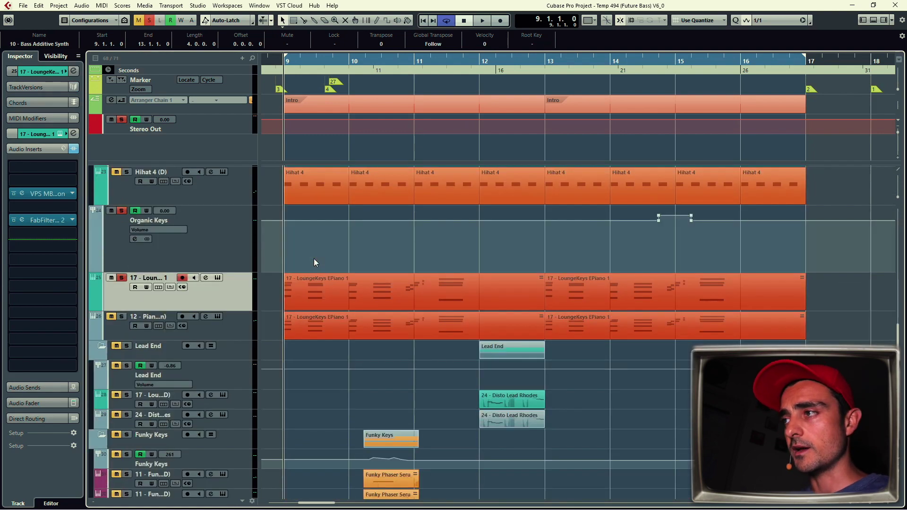
# - Play the soloed 17 - LoungeKeys EPiano 1 part from bar 9, restarting it once
pyautogui.click(297, 284)
pyautogui.click(269, 285)
pyautogui.press('space')
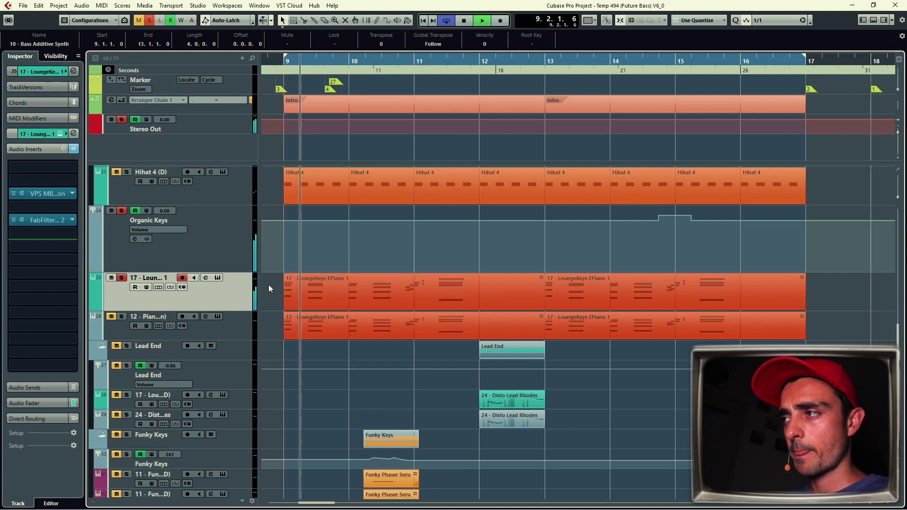
pyautogui.press('space')
pyautogui.press('space')
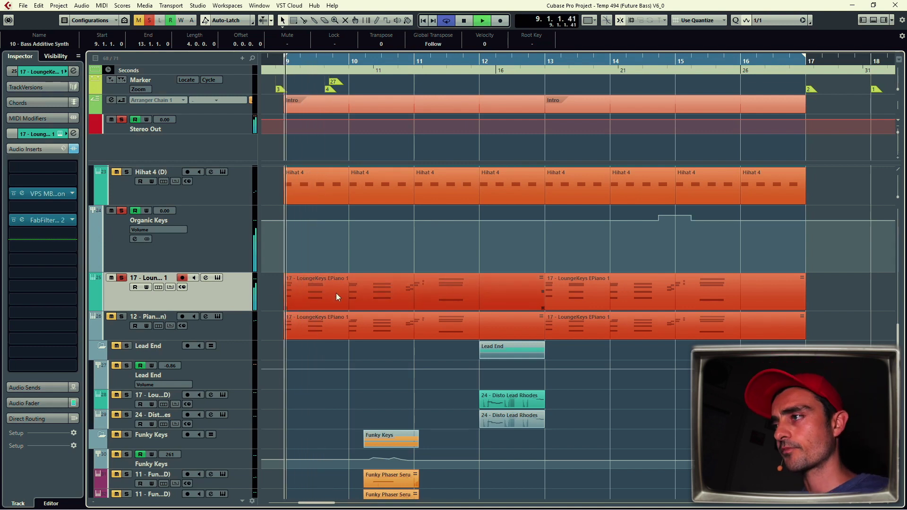
pyautogui.click(394, 268)
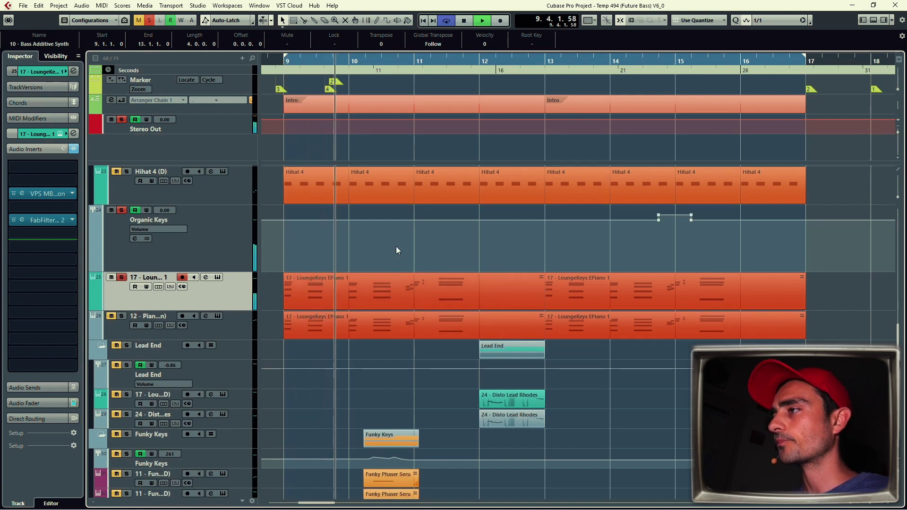
pyautogui.scroll(-2, 397, 222)
pyautogui.click(420, 245)
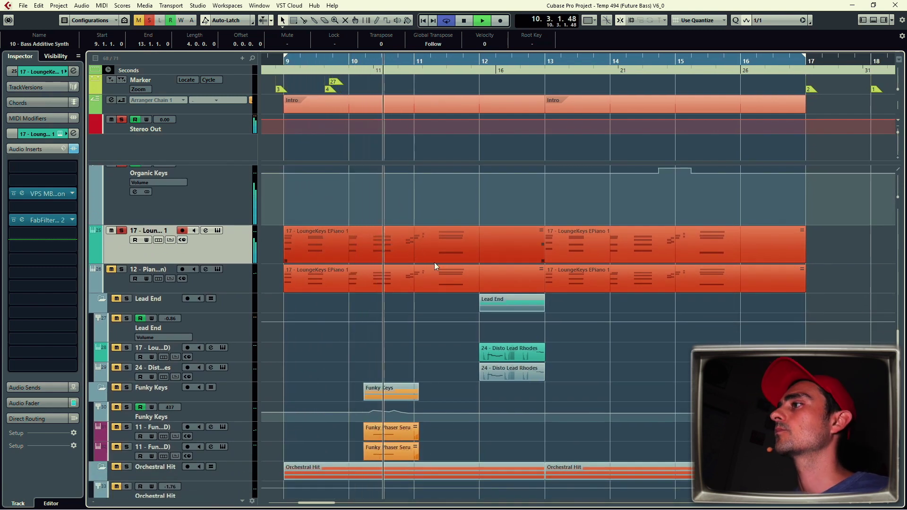
pyautogui.press('space')
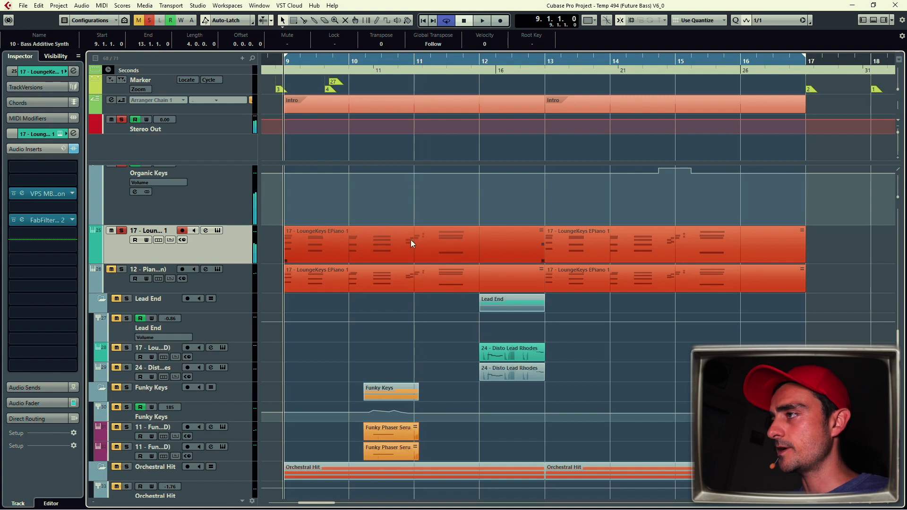
# - Play the soloed 12 - Piano PickUp track from bar 9 and examine its first part's notes in the Key Editor
pyautogui.click(243, 276)
pyautogui.press('space')
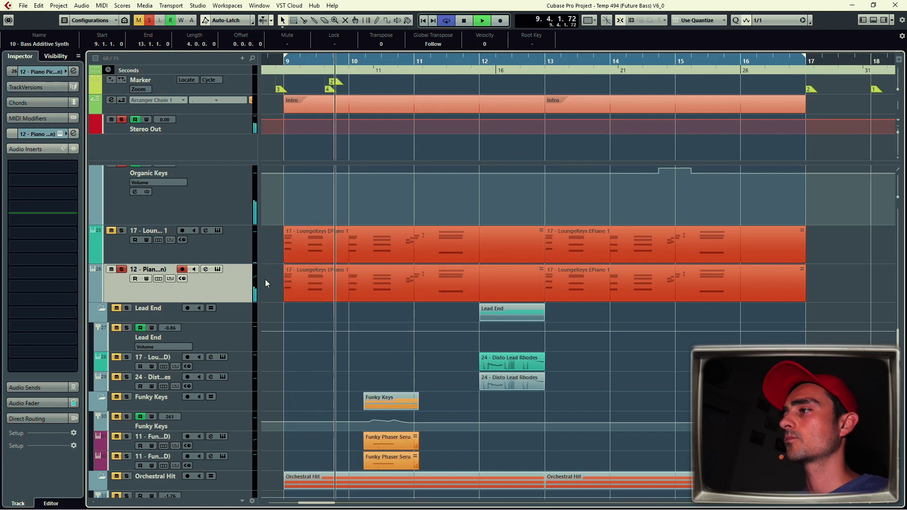
pyautogui.click(277, 283)
pyautogui.doubleClick(288, 283)
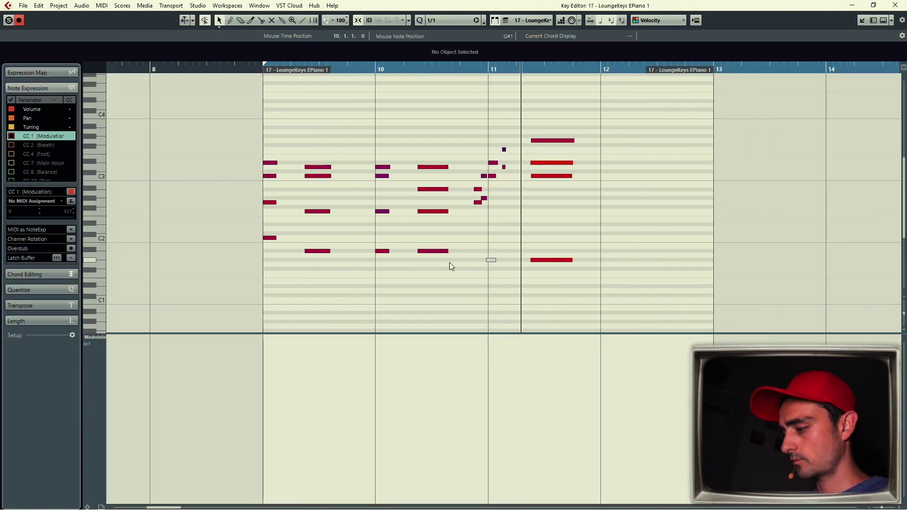
pyautogui.press('Return')
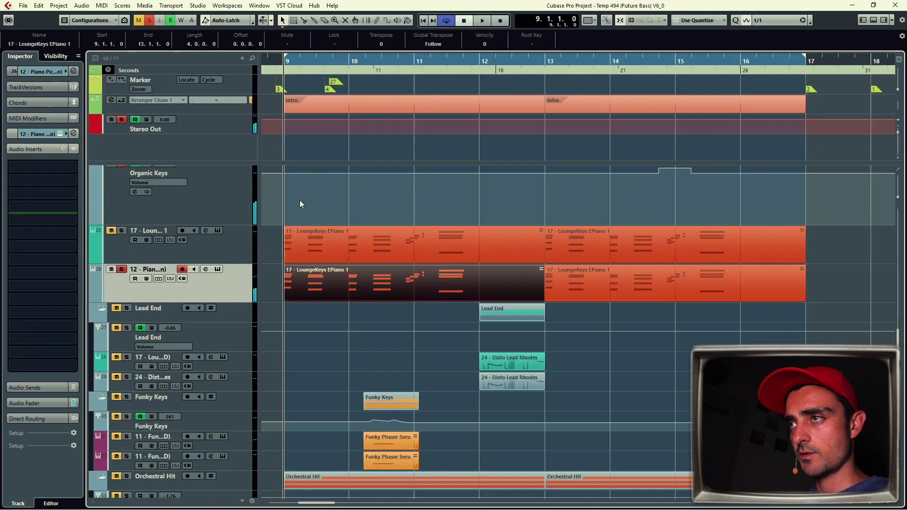
# - Inspect the Lounge Lizard instrument on 17 - LoungeKeys EPiano 1 and the HALion Sonic SE instrument on 12 - Piano PickUp
pyautogui.click(237, 241)
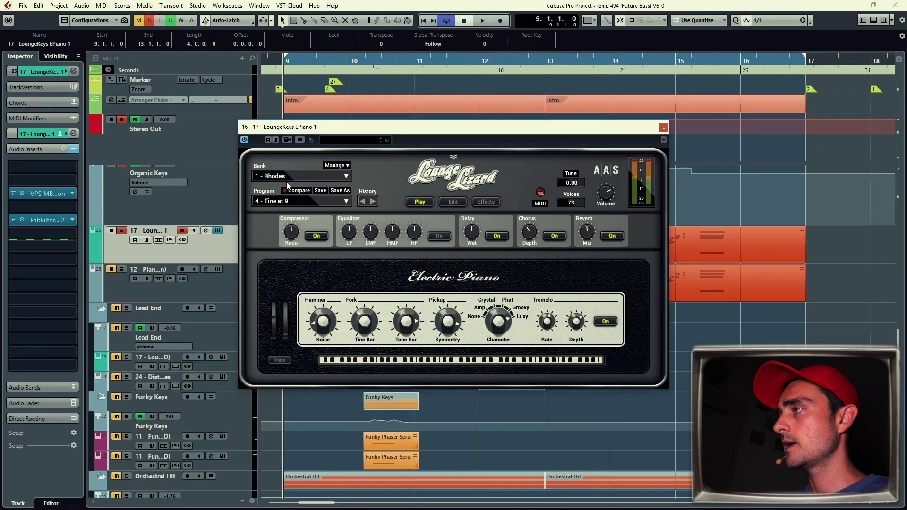
pyautogui.click(662, 128)
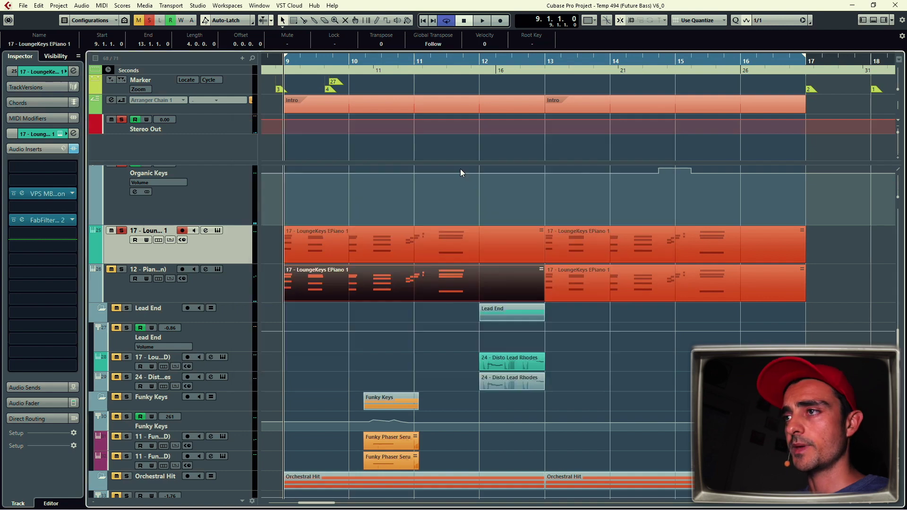
pyautogui.click(209, 288)
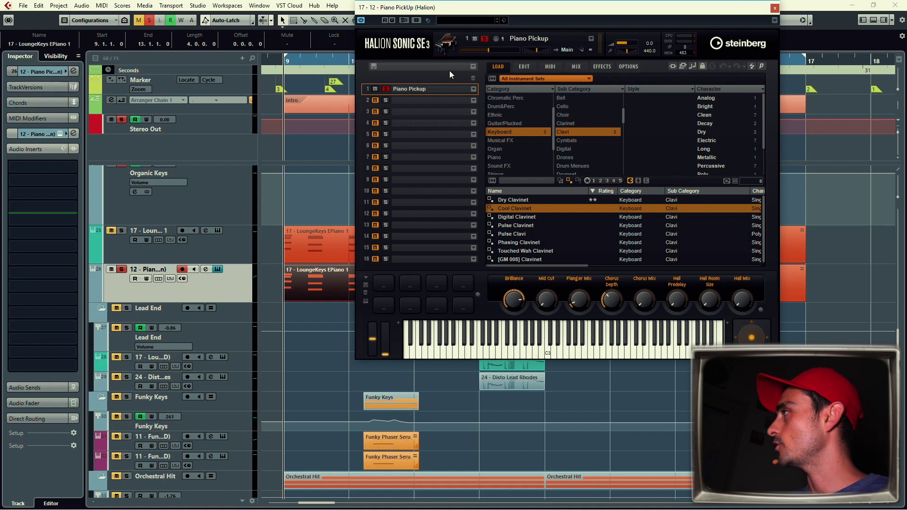
pyautogui.click(774, 8)
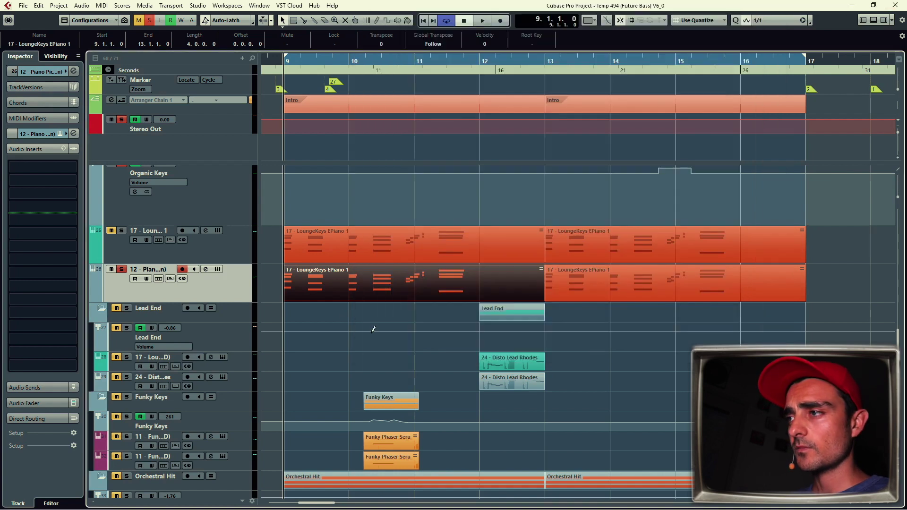
# - Solo the Lead End group track, select its LoungeKeys track and place the playhead at bar 12
pyautogui.click(274, 274)
pyautogui.click(241, 335)
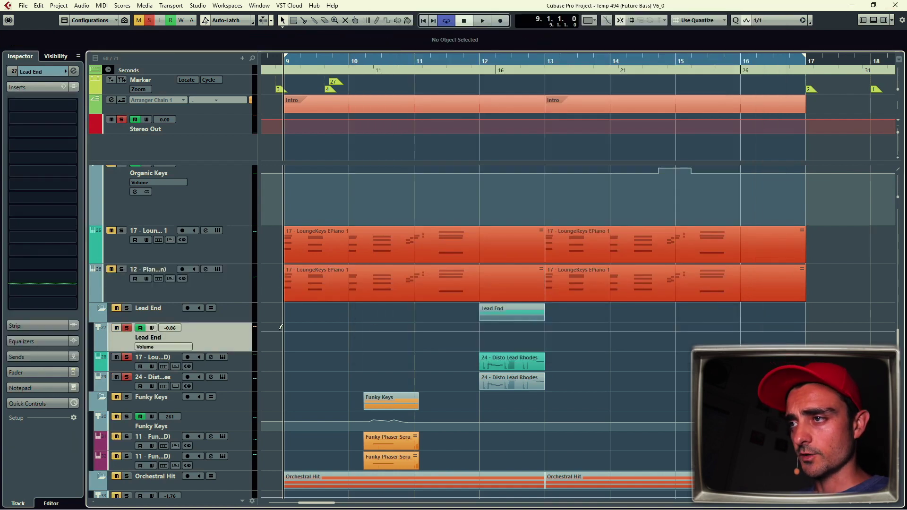
pyautogui.scroll(-3, 219, 282)
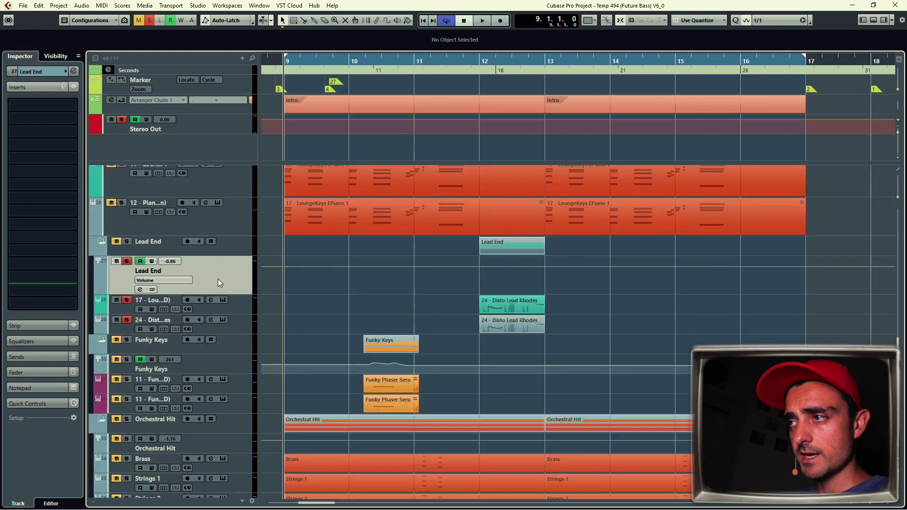
pyautogui.click(242, 311)
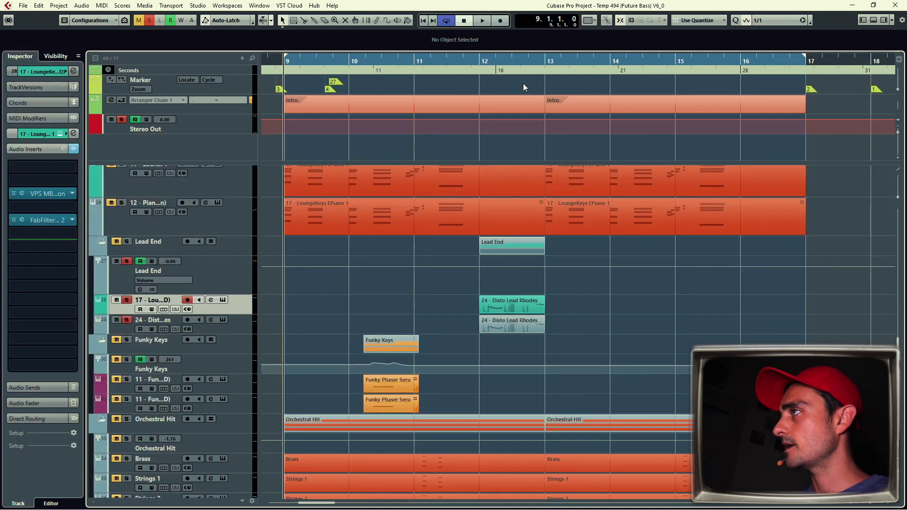
pyautogui.click(478, 62)
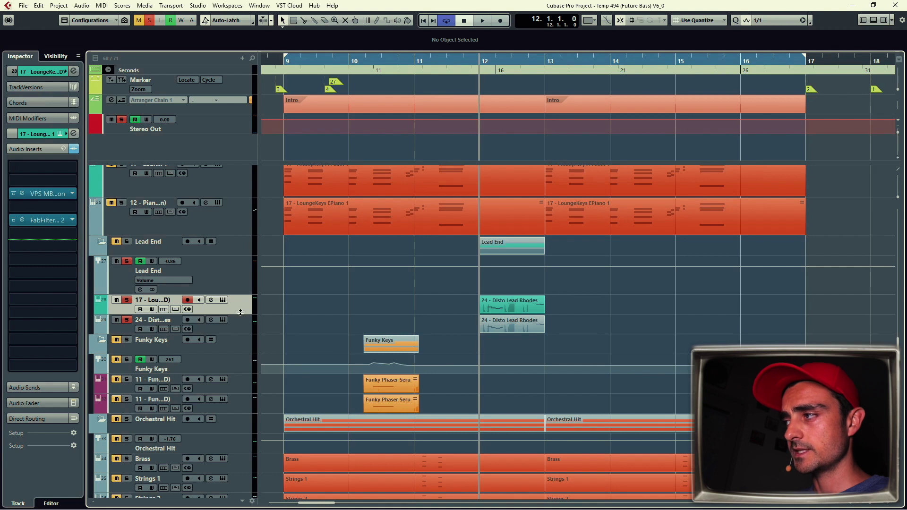
# - Enlarge the LoungeKeys track in the Lead End group and play its part from bar 12
pyautogui.moveTo(240, 312); pyautogui.dragTo(240, 322)
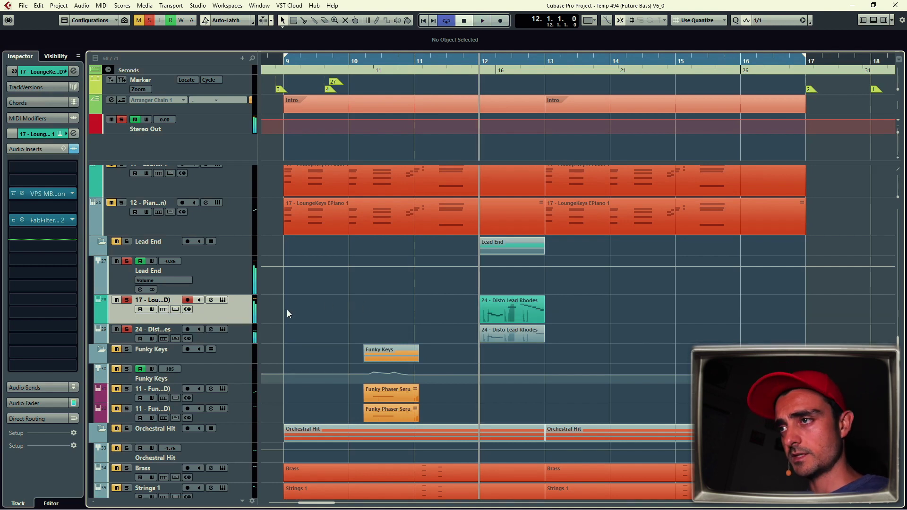
pyautogui.press('space')
pyautogui.press('h')
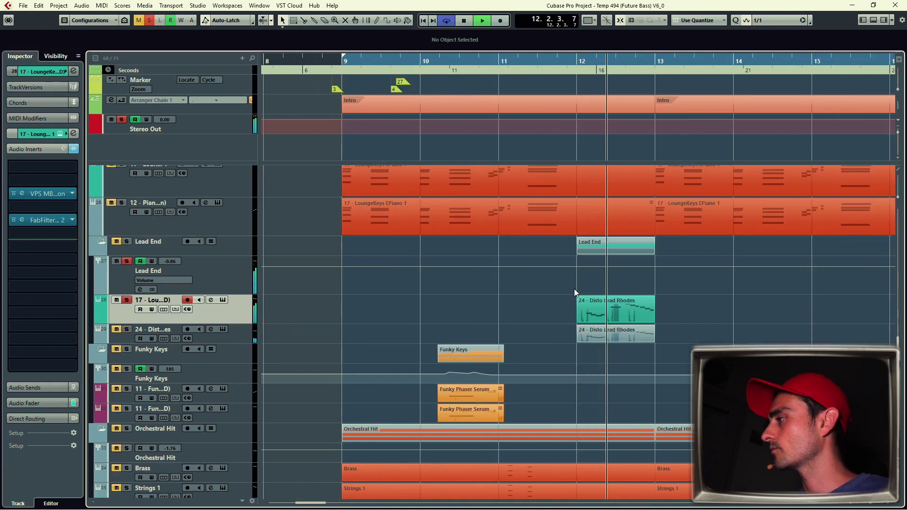
pyautogui.scroll(-1, 519, 279)
pyautogui.hscroll(2, 520, 279)
pyautogui.press('space')
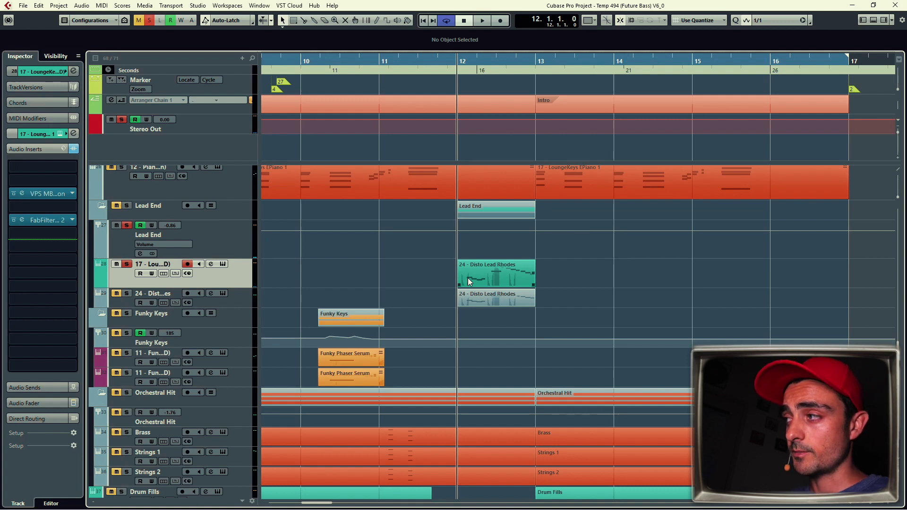
# - Select the 24 - Disto Lead Rhodes track and play its soloed part from bar 12
pyautogui.click(243, 299)
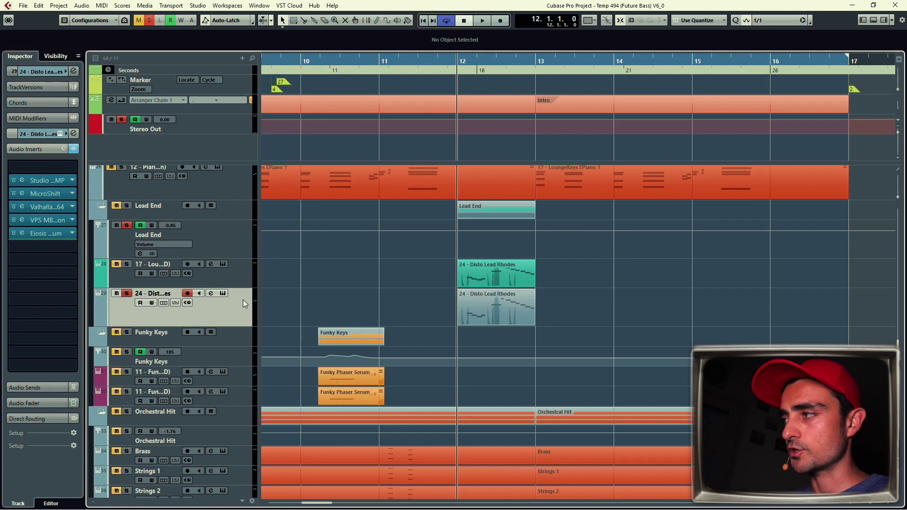
pyautogui.press('space')
pyautogui.scroll(-1, 548, 283)
pyautogui.scroll(-1, 553, 265)
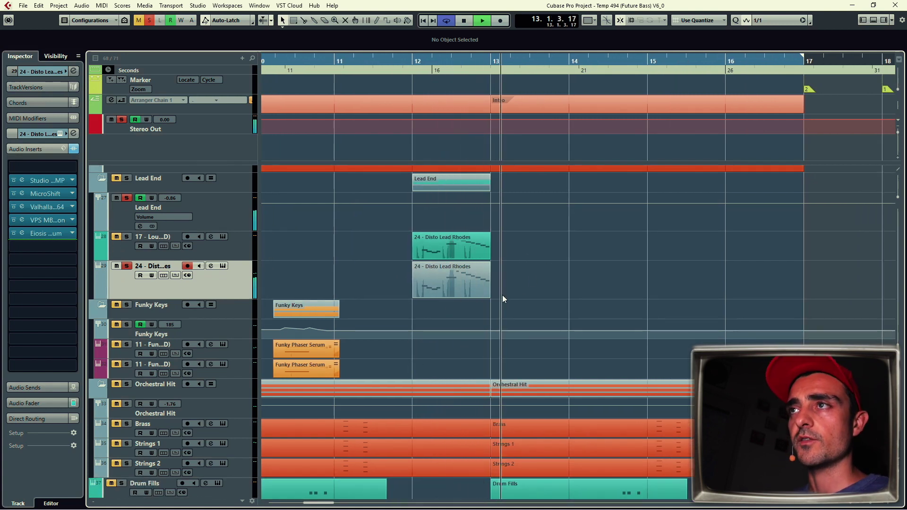
pyautogui.press('space')
# - Play the 24 - Disto Lead Rhodes part with its audio inserts bypassed, and reactivate the inserts
pyautogui.click(73, 148)
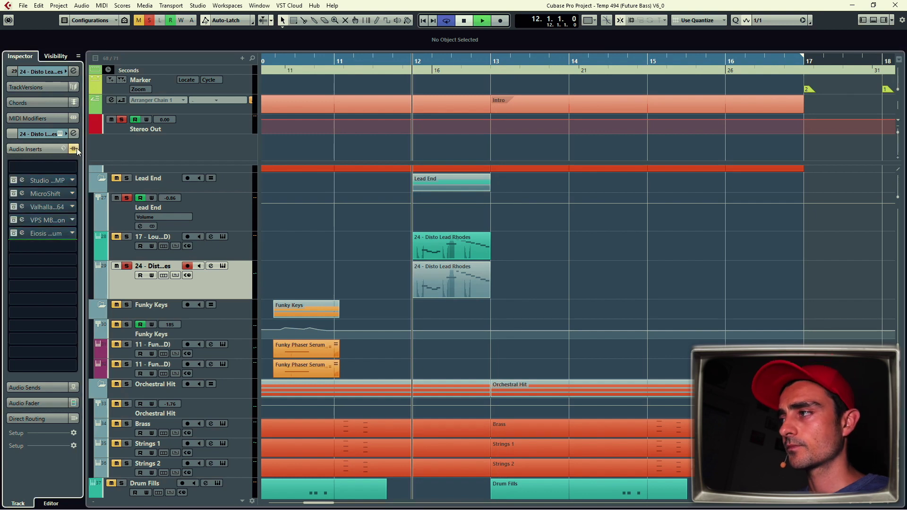
pyautogui.press('space')
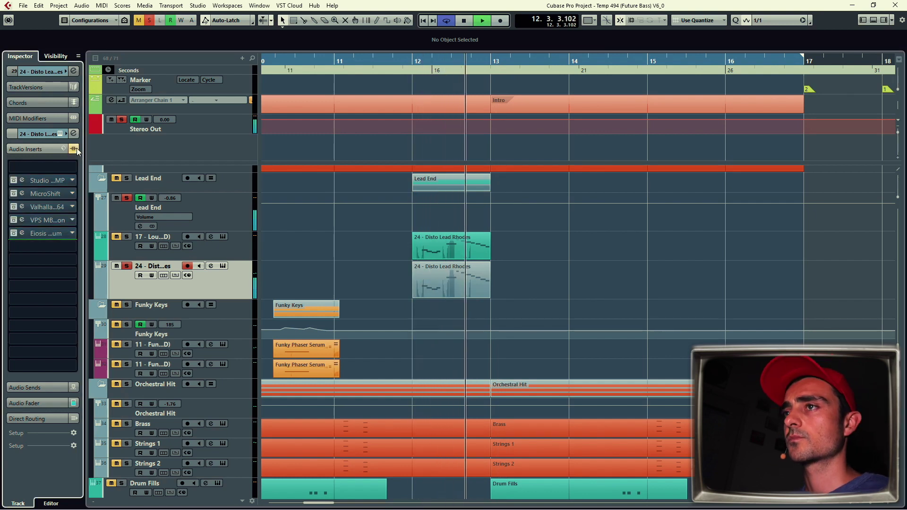
pyautogui.click(76, 149)
pyautogui.press('space')
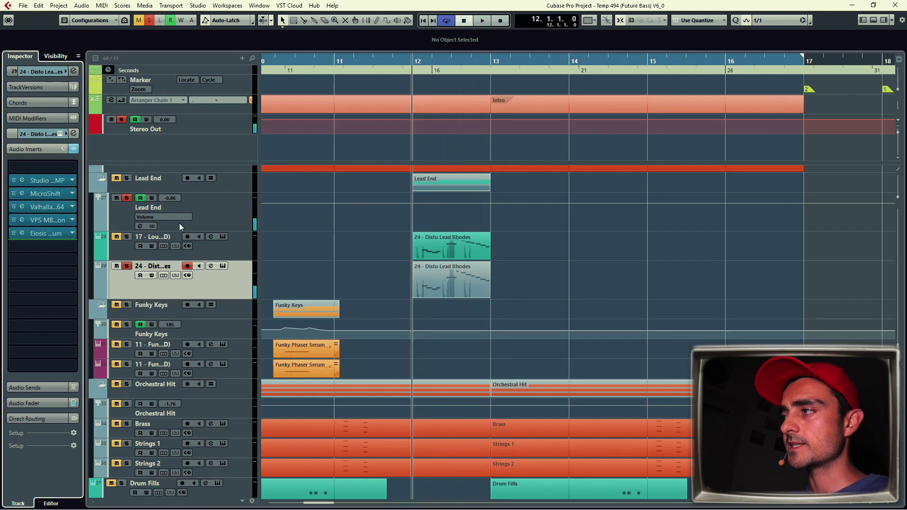
# - Play the whole Lead End group from bar 12 and release its solo
pyautogui.press('space')
pyautogui.click(179, 223)
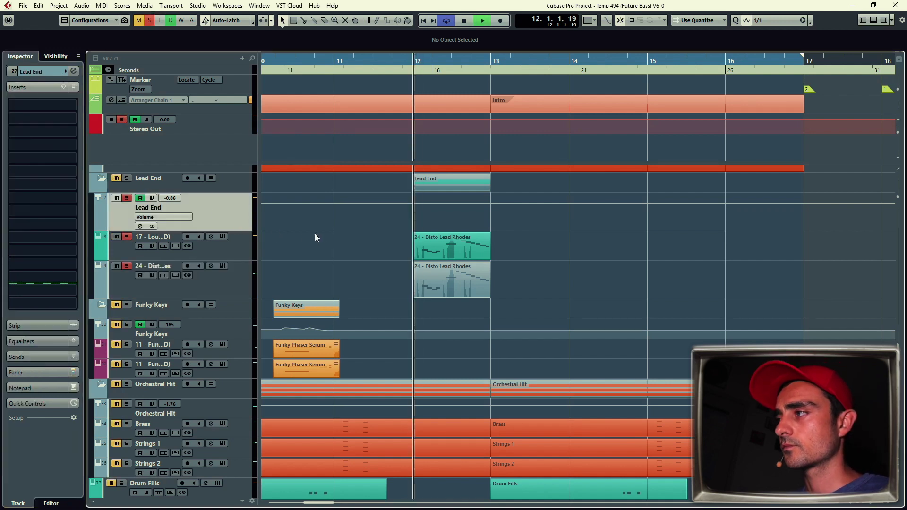
pyautogui.press('space')
pyautogui.press('s')
# - Play the full mix from bar 11 into bar 13 to hear the Lead End part in context
pyautogui.click(354, 232)
pyautogui.press('space')
pyautogui.press('g')
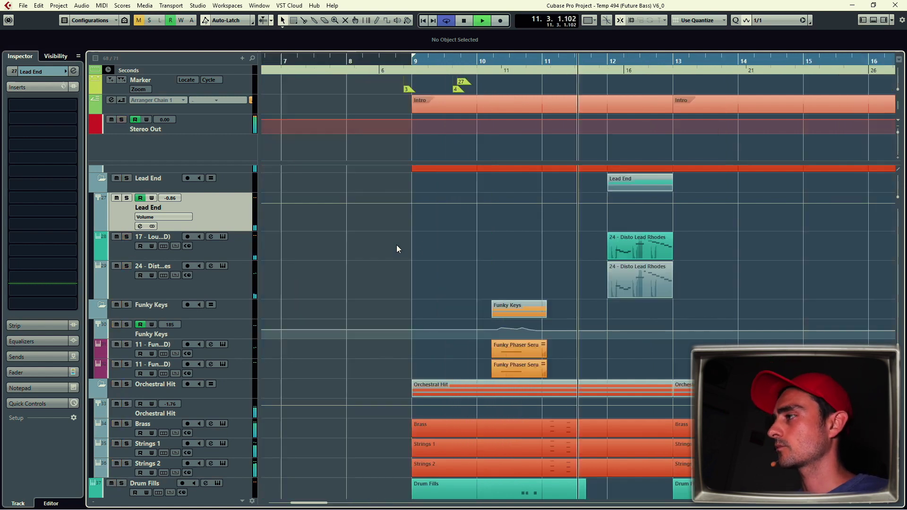
pyautogui.moveTo(505, 259); pyautogui.dragTo(418, 258)
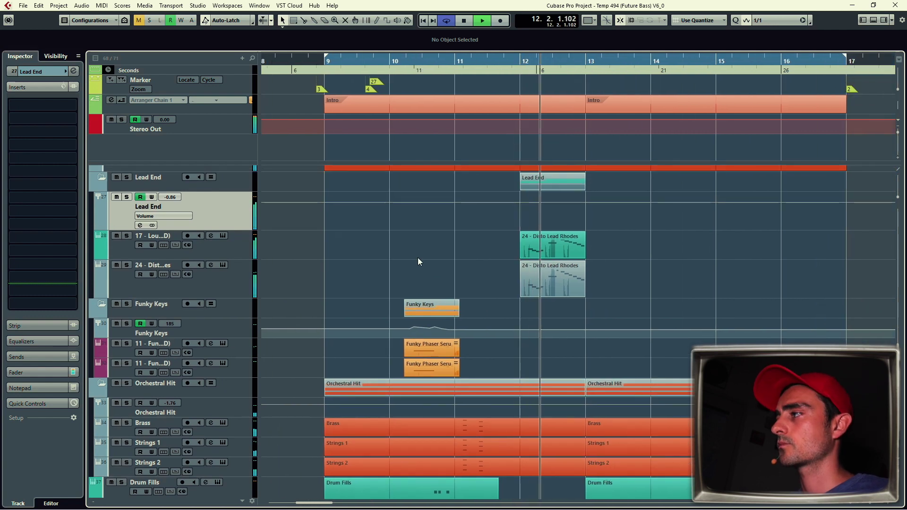
pyautogui.scroll(-2, 416, 259)
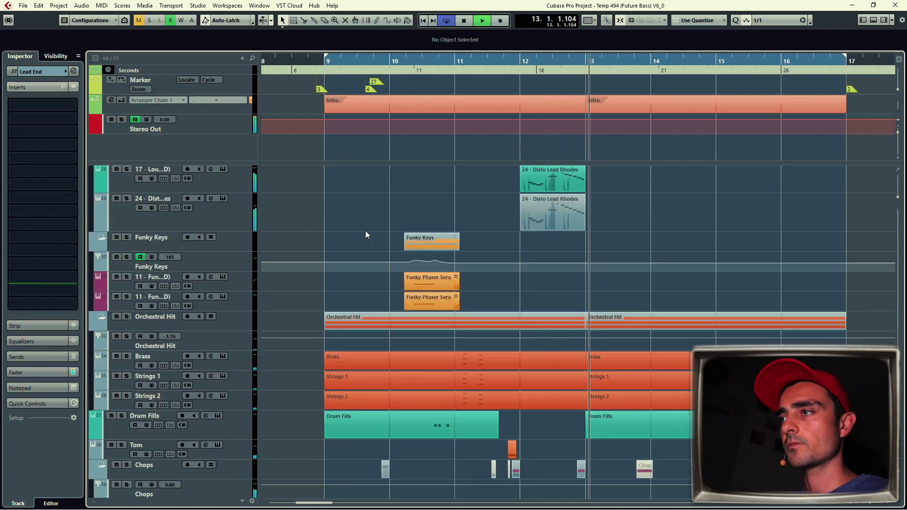
pyautogui.press('space')
# - Enlarge and solo the Funky Keys group track and play it from bar 10
pyautogui.click(239, 274)
pyautogui.moveTo(240, 271); pyautogui.dragTo(239, 292)
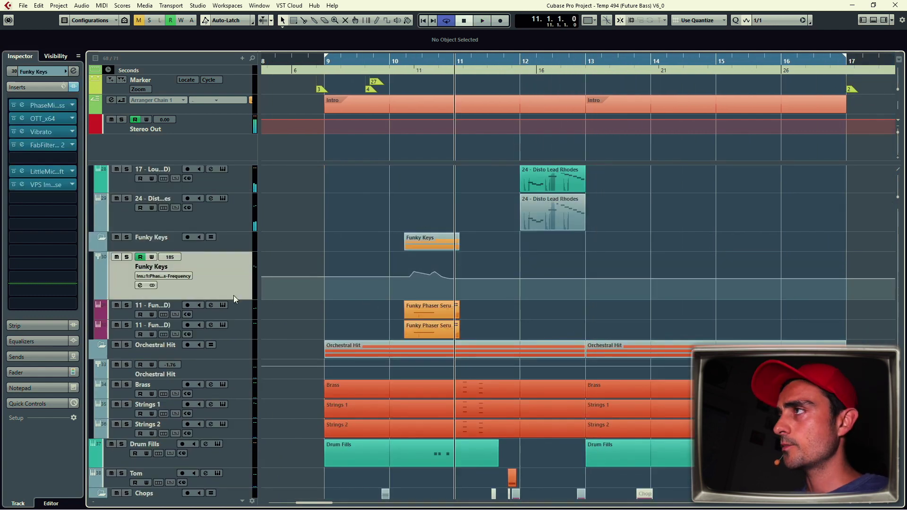
pyautogui.click(417, 71)
pyautogui.press('s')
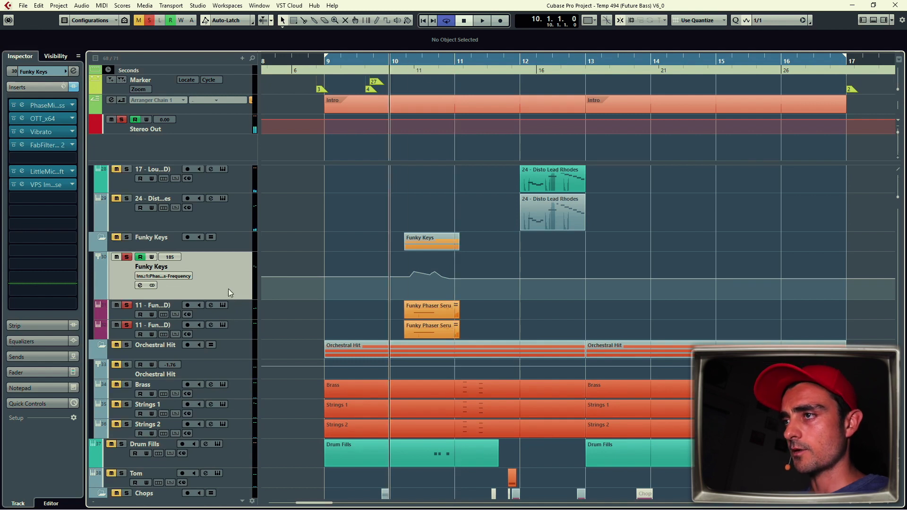
pyautogui.press('h')
pyautogui.press('h')
pyautogui.press('space')
pyautogui.moveTo(520, 260); pyautogui.dragTo(355, 214)
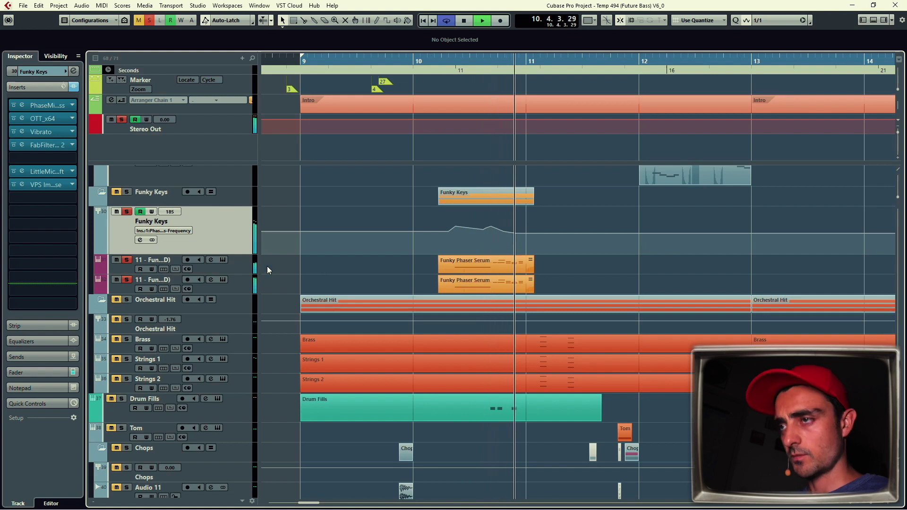
pyautogui.press('space')
# - Inspect the Spire instrument on the first Funky Keys track and the HALion Sonic SE instrument on the second
pyautogui.click(245, 268)
pyautogui.press('F11')
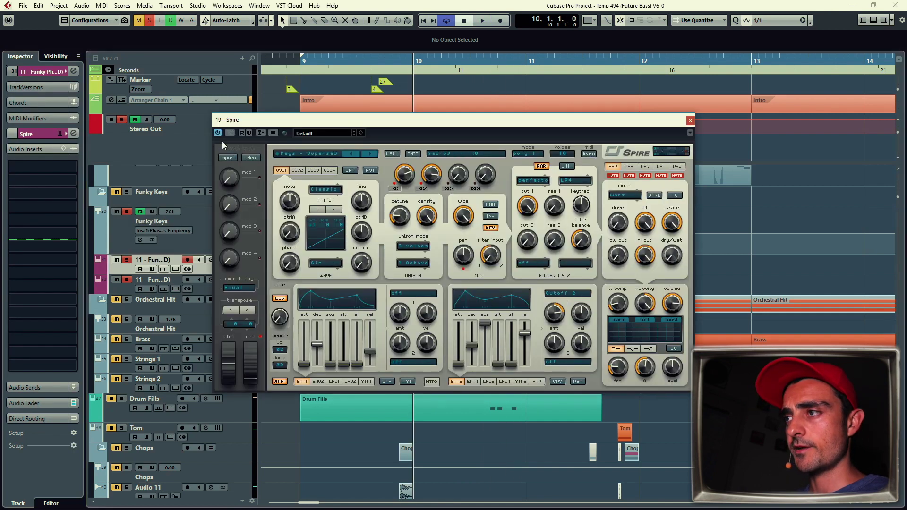
pyautogui.press('e')
pyautogui.click(209, 285)
pyautogui.press('e')
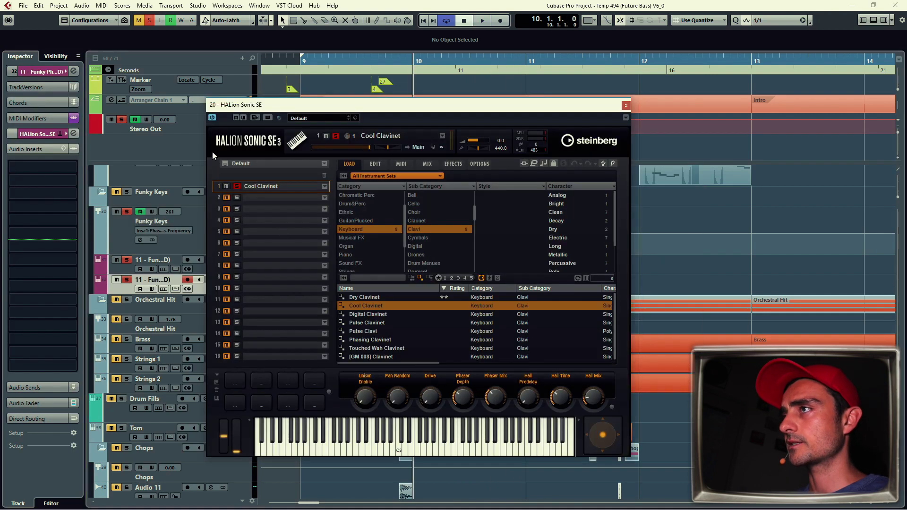
pyautogui.press('e')
# - Inspect the PhaseMistress insert on the Funky Keys group track and close it
pyautogui.click(233, 228)
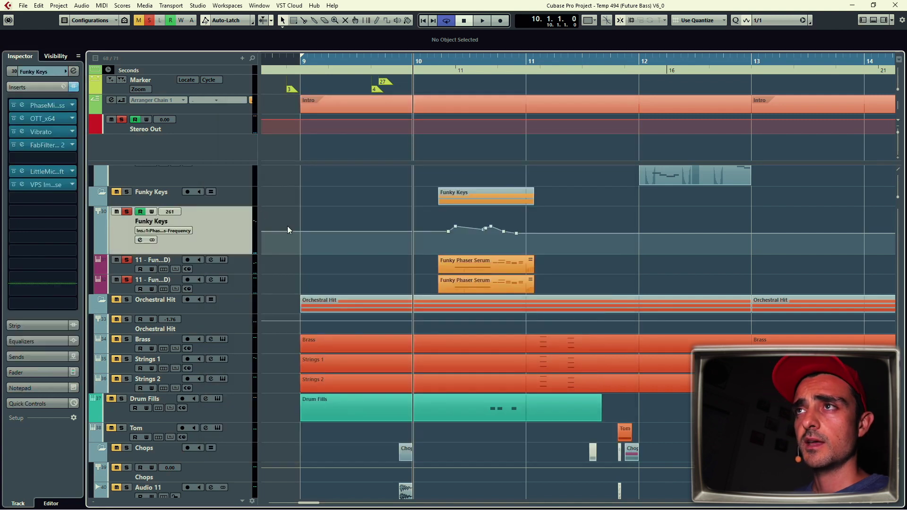
pyautogui.click(46, 105)
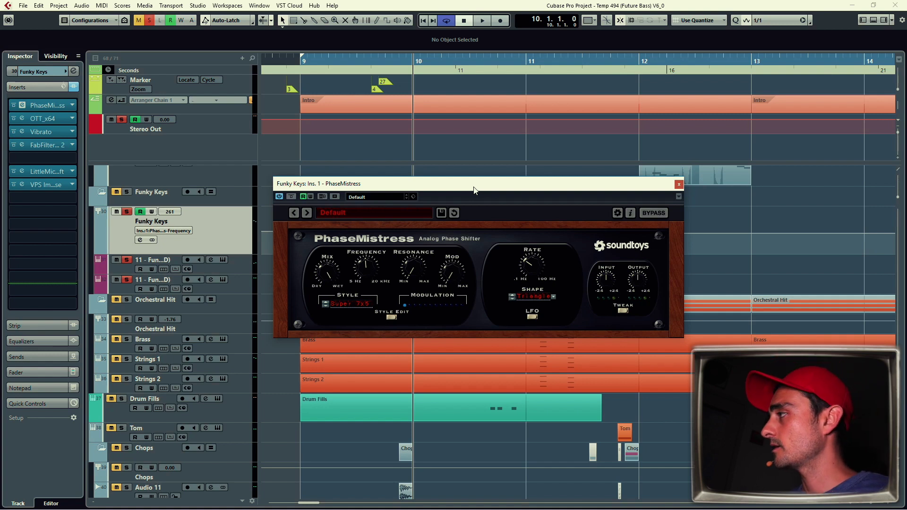
pyautogui.click(679, 185)
# - Replay the Funky Keys group with its phaser frequency automation from bar 10, and stop playback
pyautogui.press('space')
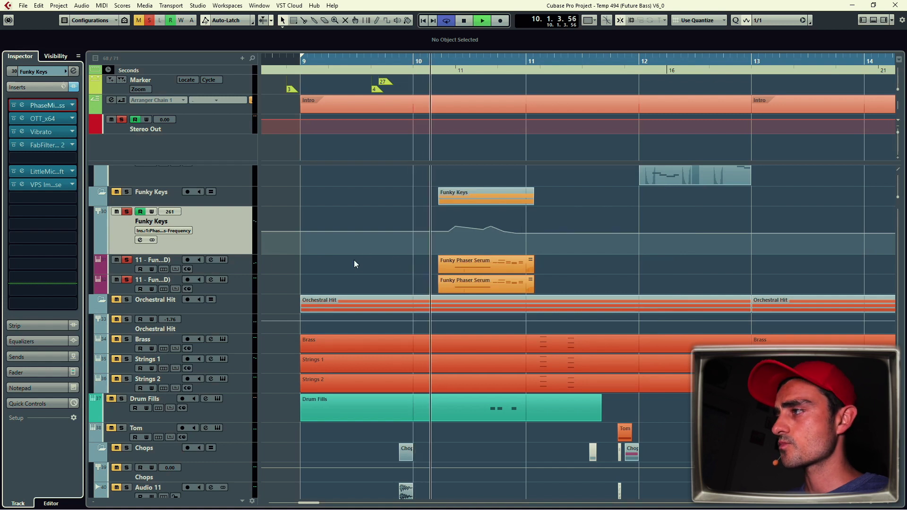
pyautogui.scroll(-1, 316, 214)
pyautogui.moveTo(316, 215); pyautogui.dragTo(326, 236)
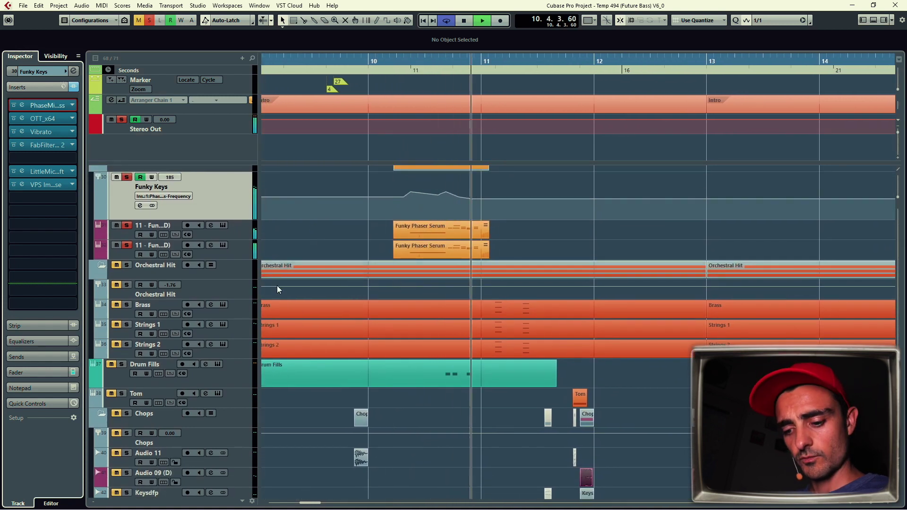
pyautogui.press('space')
# - Solo the Brass track in the Orchestral Hit group
pyautogui.click(238, 294)
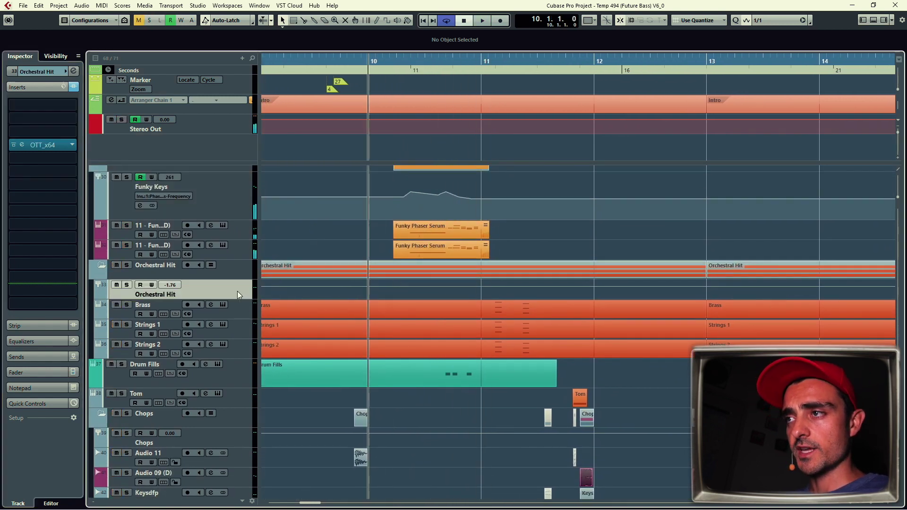
pyautogui.press('Down')
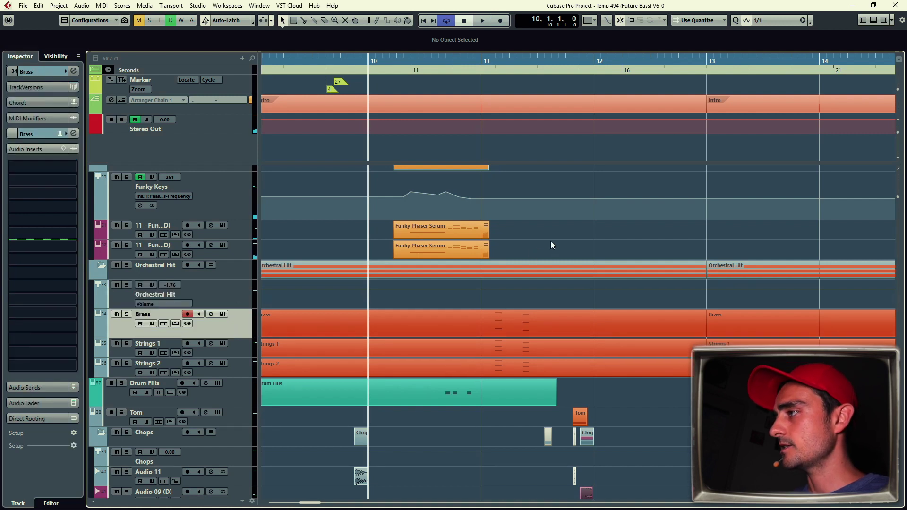
pyautogui.scroll(-2, 551, 240)
pyautogui.hscroll(1, 551, 240)
pyautogui.press('s')
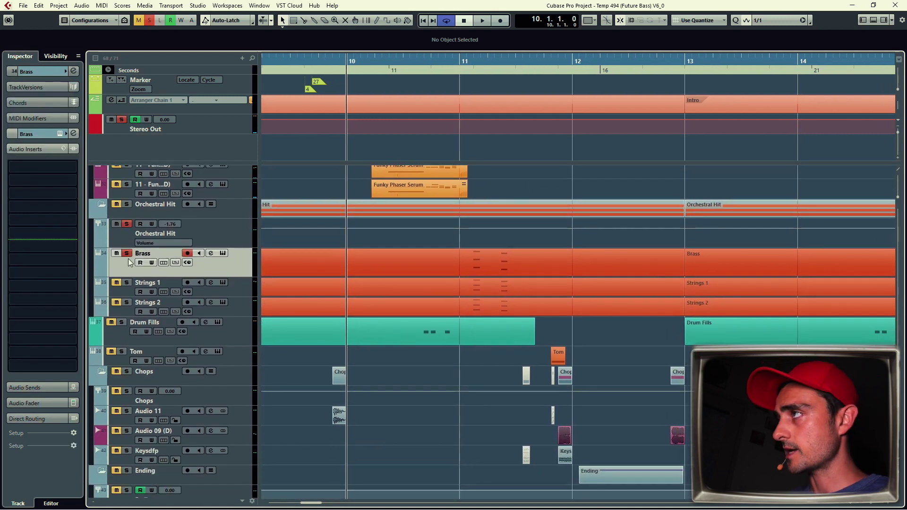
# - Inspect the Nexus 2 instrument on the Brass track and play the soloed brass from bar 11
pyautogui.click(456, 62)
pyautogui.press('e')
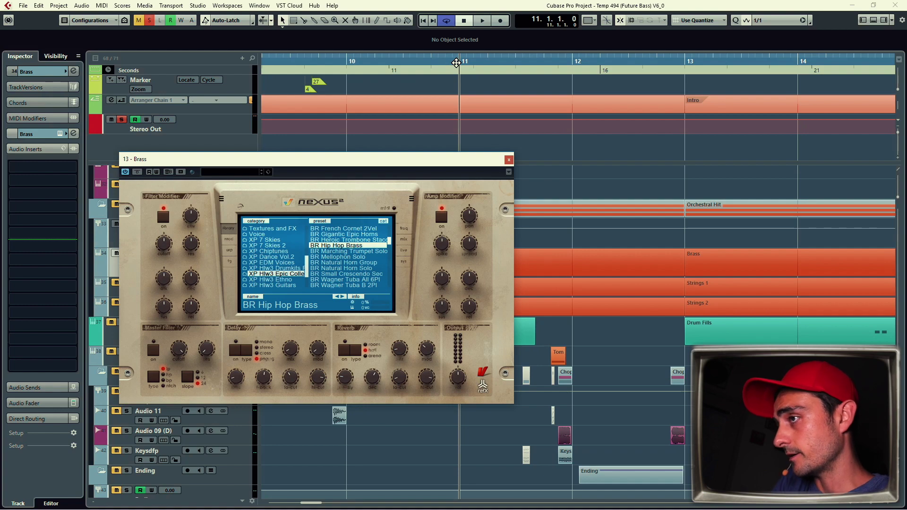
pyautogui.press('space')
pyautogui.moveTo(484, 160); pyautogui.dragTo(685, 345)
pyautogui.press('space')
# - Play the soloed strings tracks of the Orchestral Hit group from bar 11, ending on Strings 2, and unsolo
pyautogui.press('Down')
pyautogui.press('space')
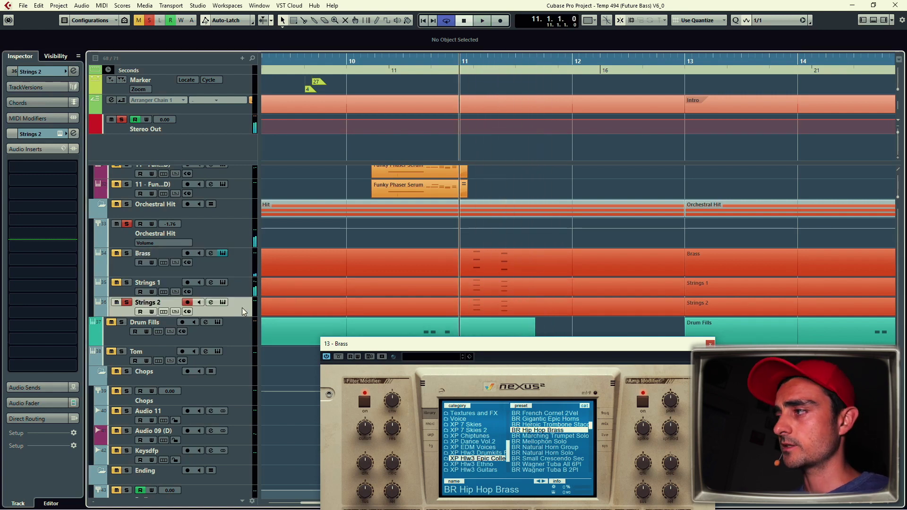
pyautogui.click(245, 312)
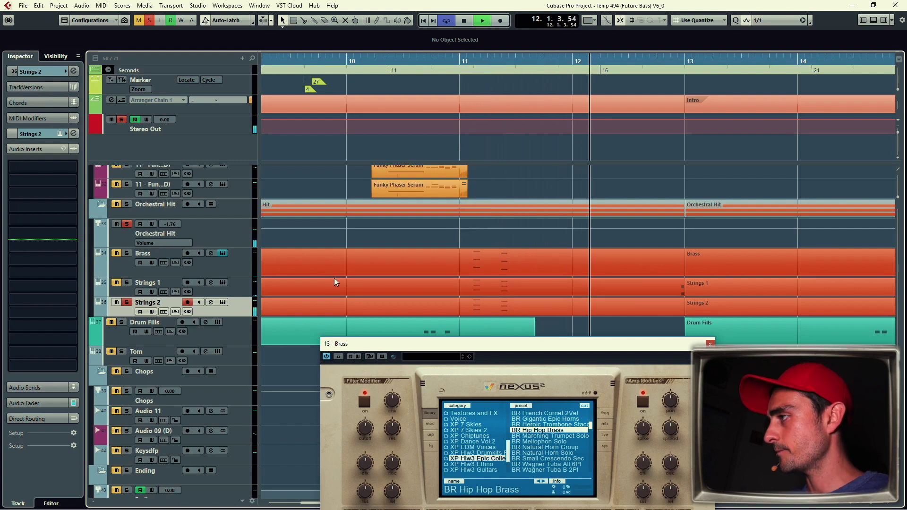
pyautogui.scroll(-1, 472, 274)
pyautogui.moveTo(532, 271); pyautogui.dragTo(505, 256)
pyautogui.press('space')
pyautogui.press('s')
# - Select the Orchestral Hit group track, play the full mix from bar 10, and stop playback
pyautogui.click(349, 205)
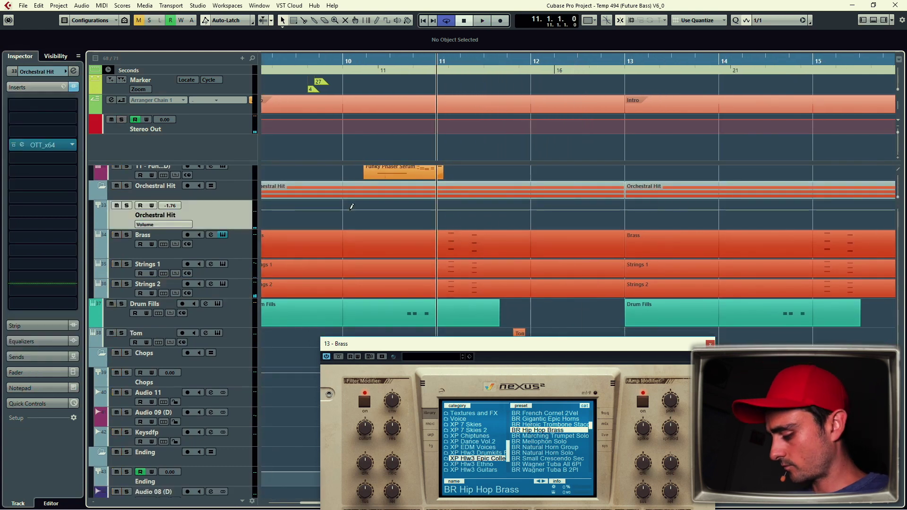
pyautogui.click(351, 206)
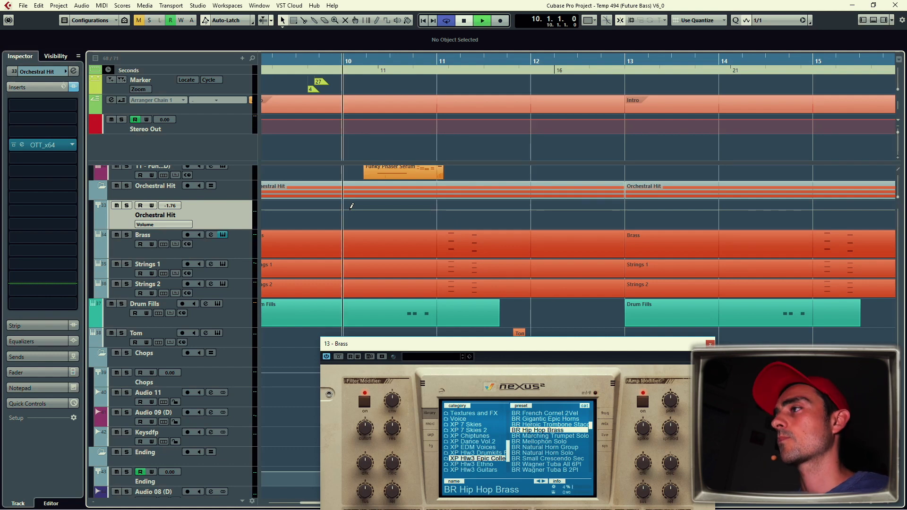
pyautogui.press('space')
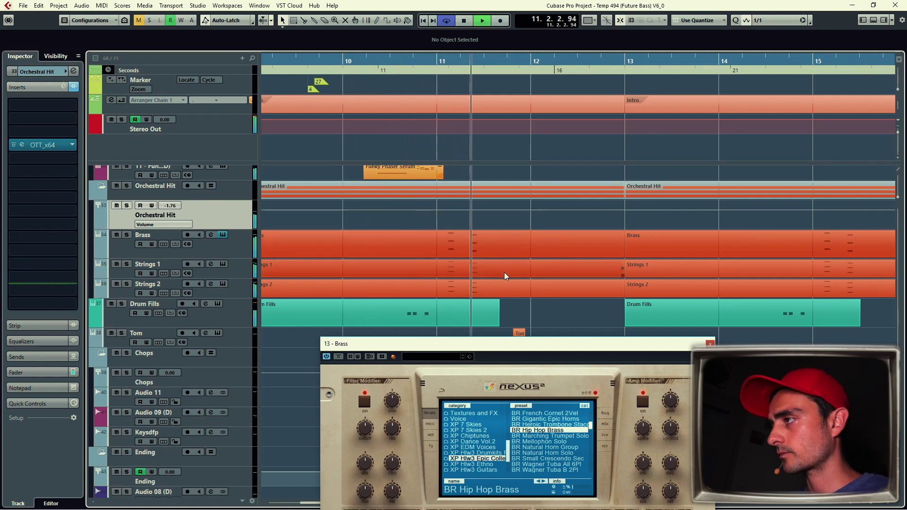
pyautogui.press('g')
pyautogui.press('g')
pyautogui.moveTo(516, 254); pyautogui.dragTo(479, 207)
pyautogui.scroll(-1, 480, 207)
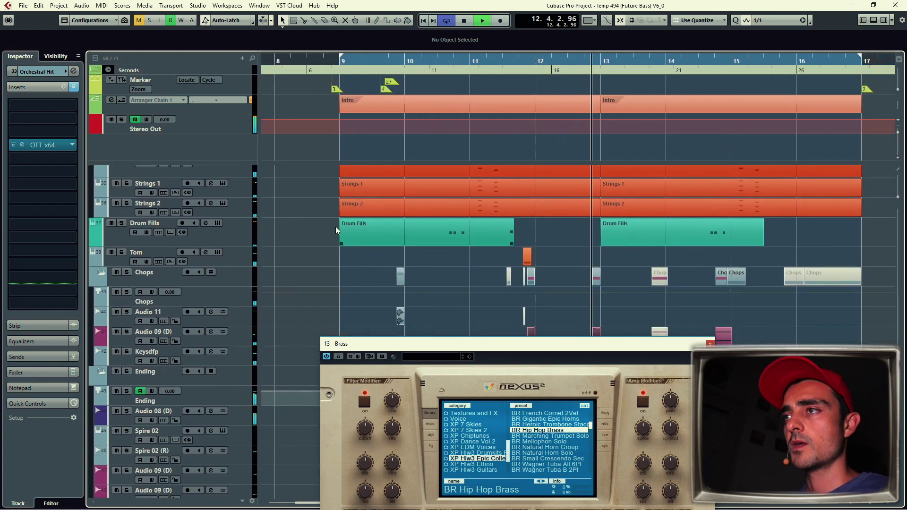
pyautogui.press('space')
# - Solo the Drum Fills track, play it, and open its Addictive Drums 2 instrument beside the arrangement
pyautogui.click(214, 240)
pyautogui.press('s')
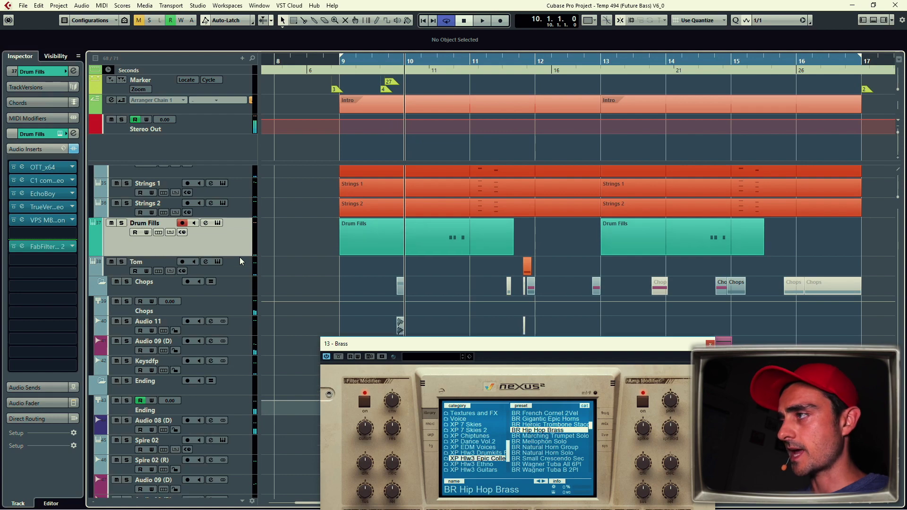
pyautogui.press('space')
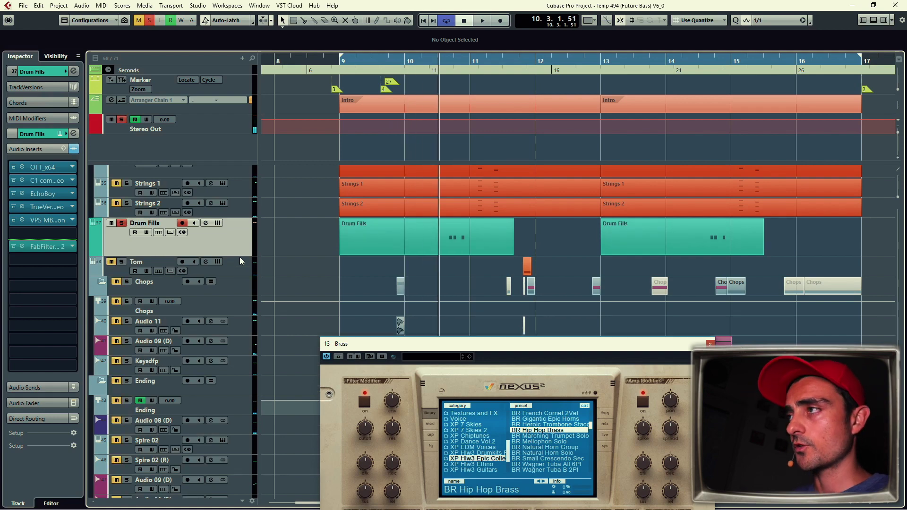
pyautogui.press('e')
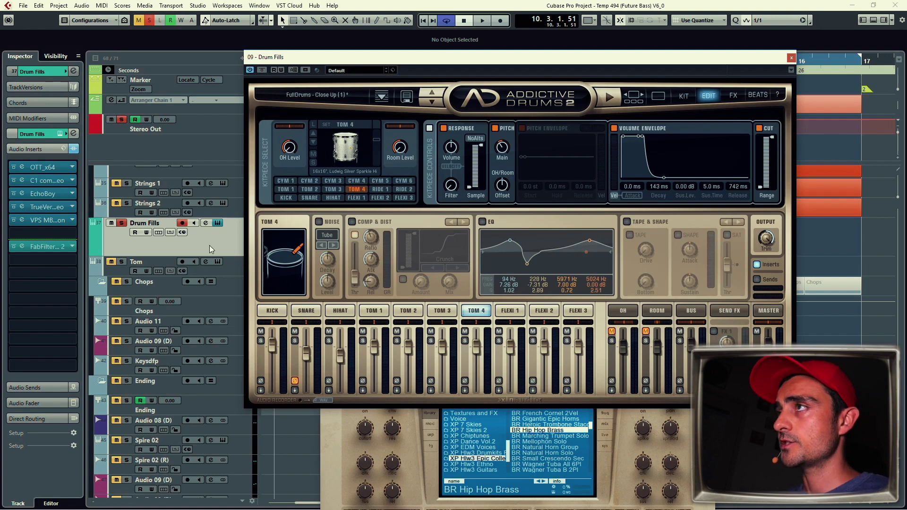
pyautogui.moveTo(316, 62); pyautogui.dragTo(647, 113)
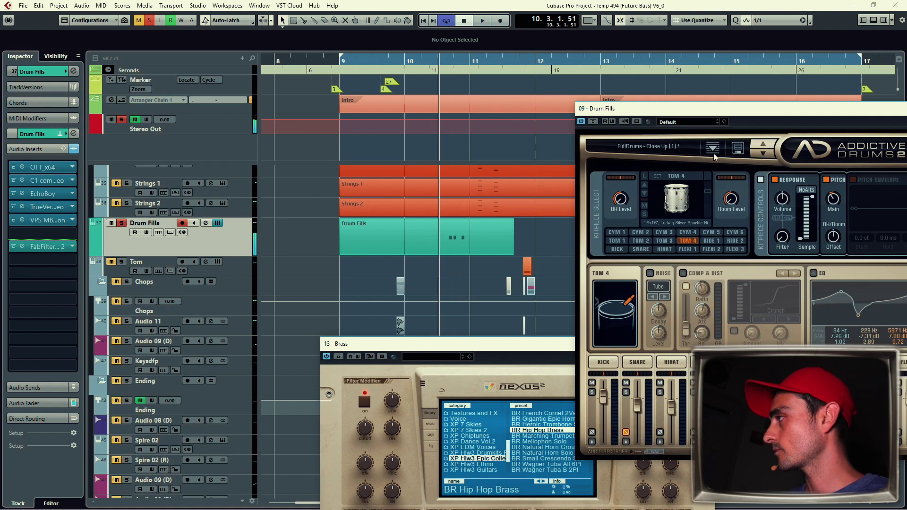
# - Audition an alternative Tom 4 kit piece against the drum fill, and close Addictive Drums 2
pyautogui.click(644, 194)
pyautogui.press('space')
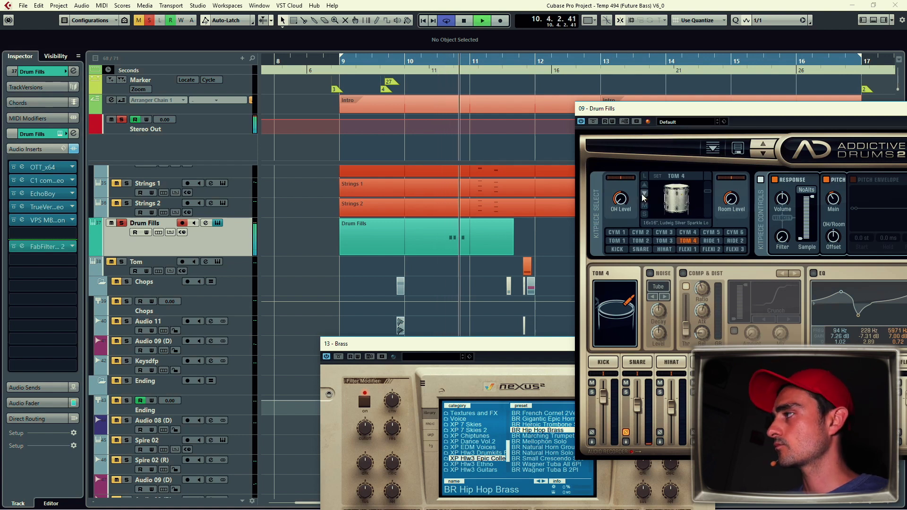
pyautogui.click(644, 194)
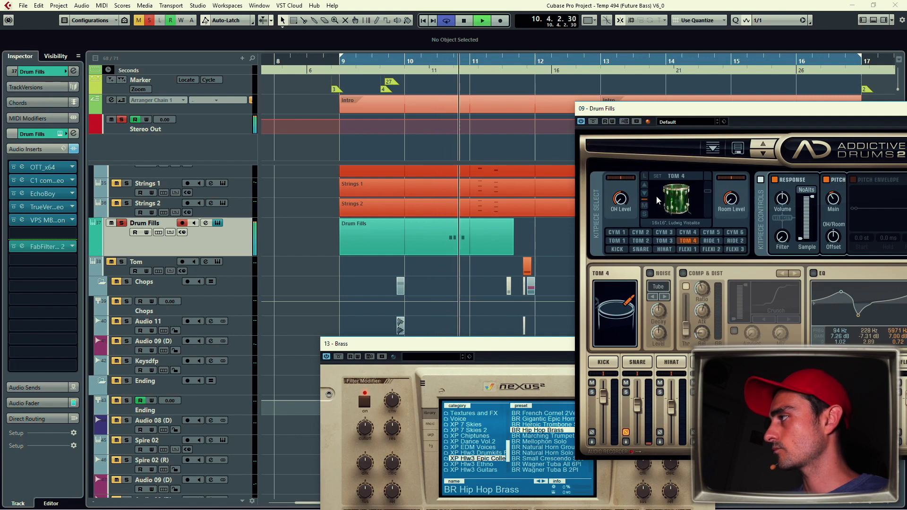
pyautogui.press('space')
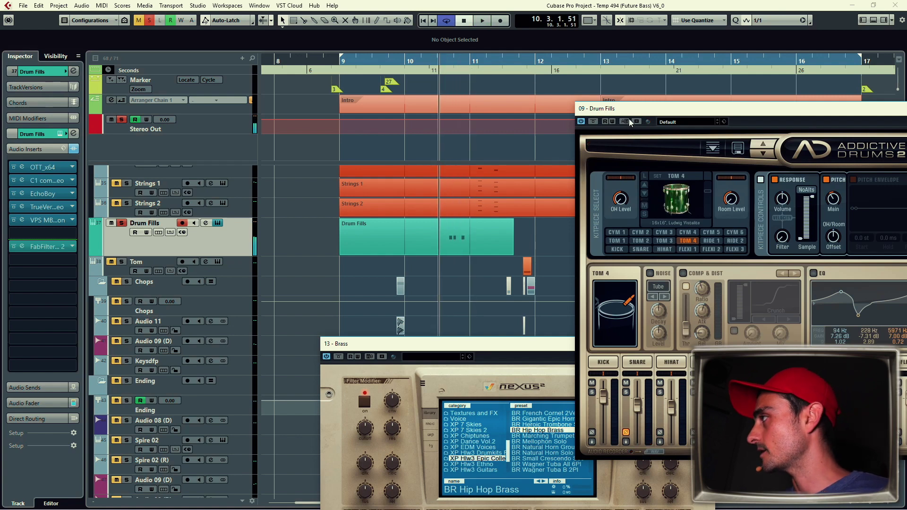
pyautogui.moveTo(664, 110); pyautogui.dragTo(427, 109)
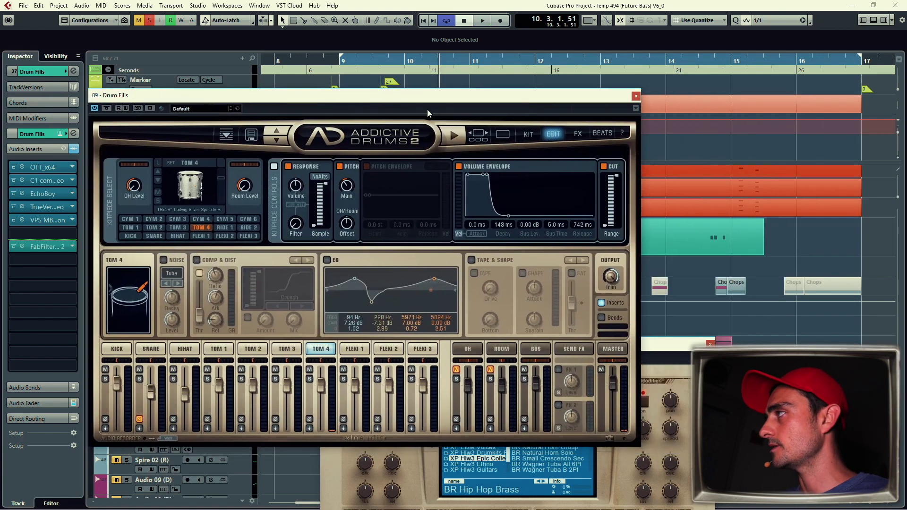
pyautogui.click(636, 97)
# - Solo the Tom track and play its hit just before bar 12
pyautogui.scroll(-3, 237, 212)
pyautogui.click(236, 205)
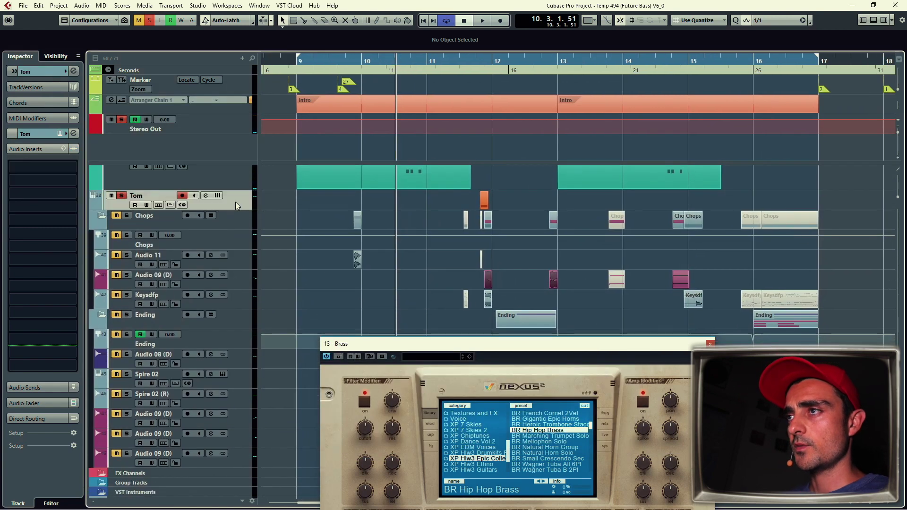
pyautogui.moveTo(491, 60); pyautogui.dragTo(487, 142)
pyautogui.press('space')
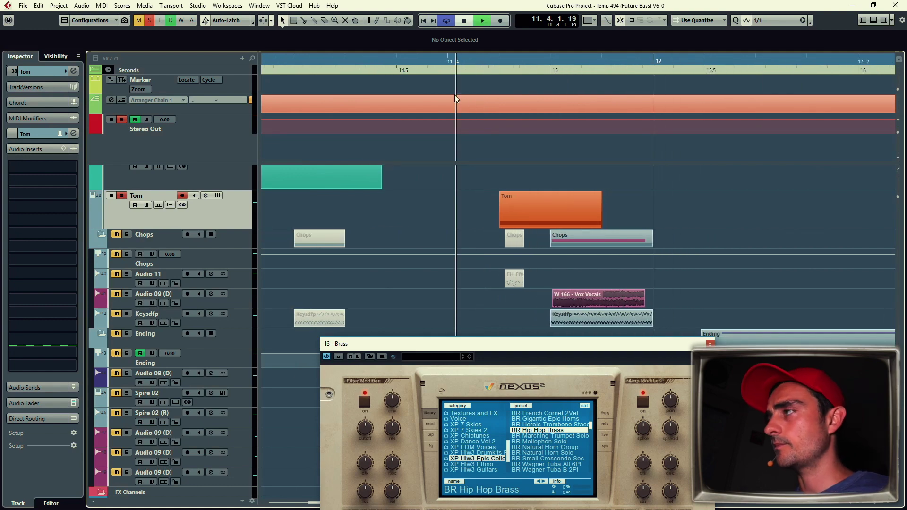
pyautogui.click(563, 220)
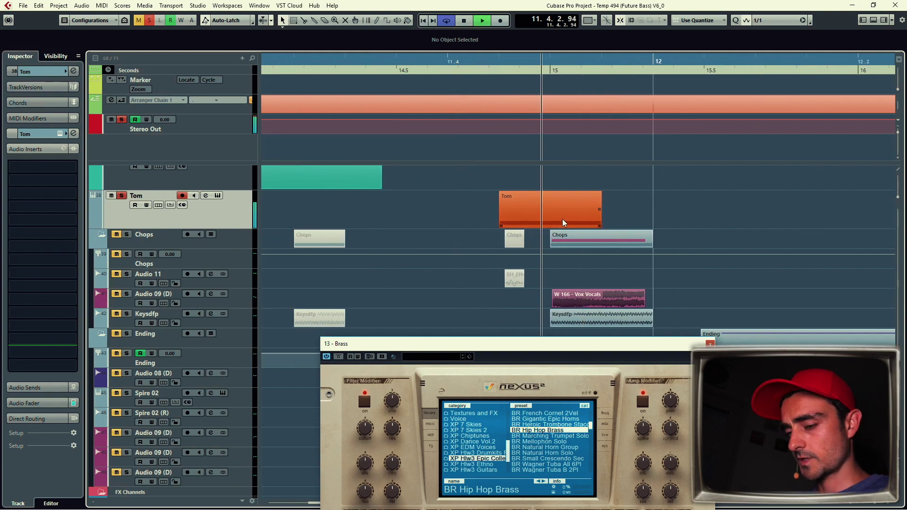
pyautogui.press('space')
# - Inspect the Phalanx sampler on the Tom track, close it, and unsolo the track
pyautogui.press('e')
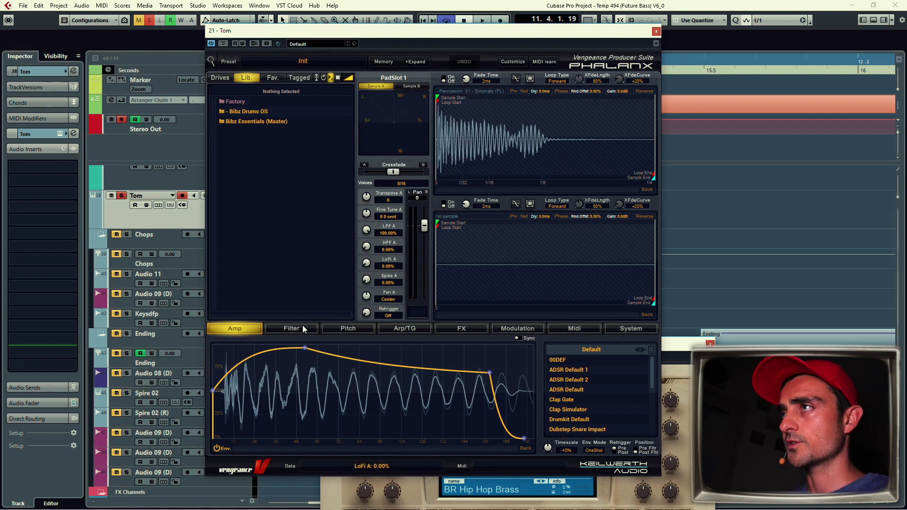
pyautogui.click(656, 31)
pyautogui.press('s')
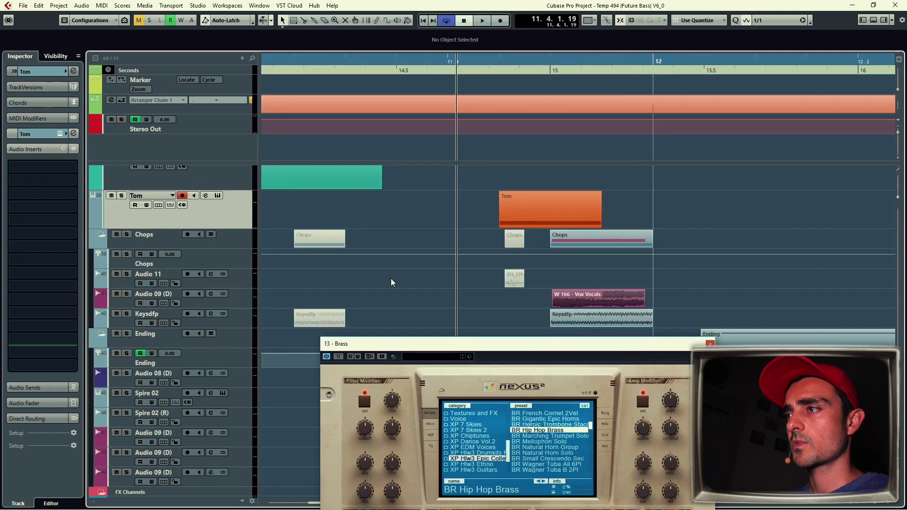
# - Solo the Chops group track and play it from bar 10
pyautogui.press('g')
pyautogui.press('g')
pyautogui.press('g')
pyautogui.click(232, 265)
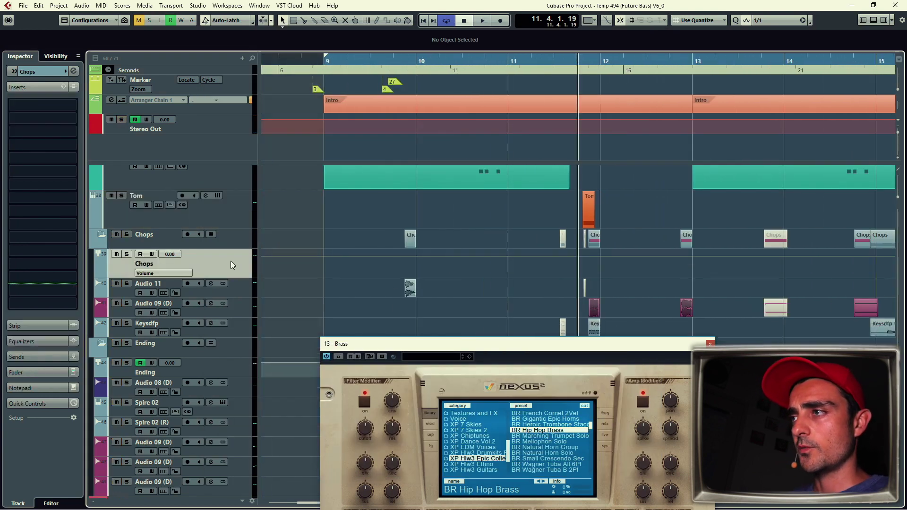
pyautogui.press('s')
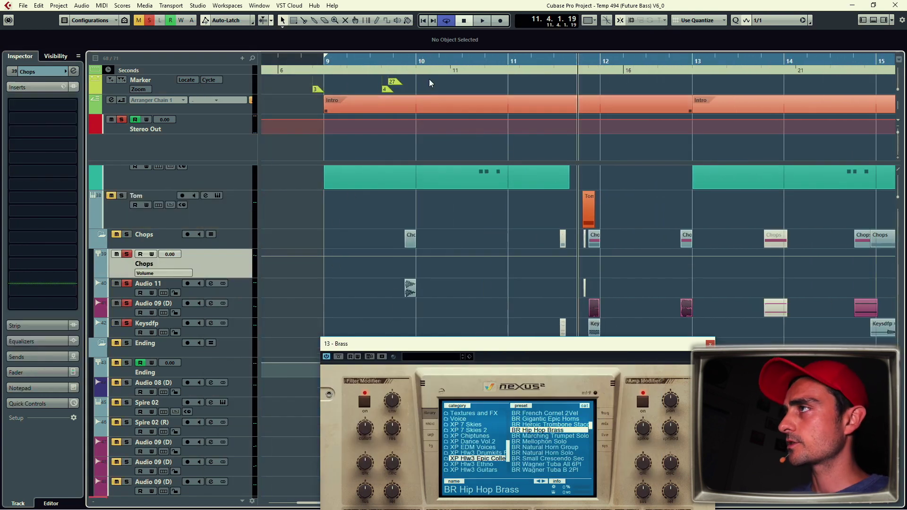
pyautogui.click(417, 68)
pyautogui.press('space')
# - Replay the soloed Chops group from the start of the cycle at bar 9, and unsolo it
pyautogui.press('space')
pyautogui.press('KP_1')
pyautogui.press('space')
pyautogui.scroll(-2, 544, 255)
pyautogui.hscroll(2, 529, 237)
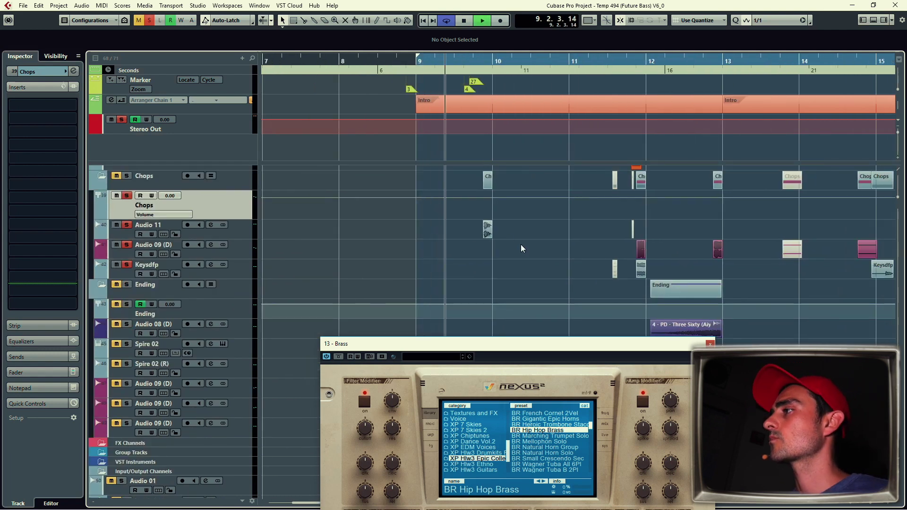
pyautogui.scroll(-1, 482, 244)
pyautogui.press('space')
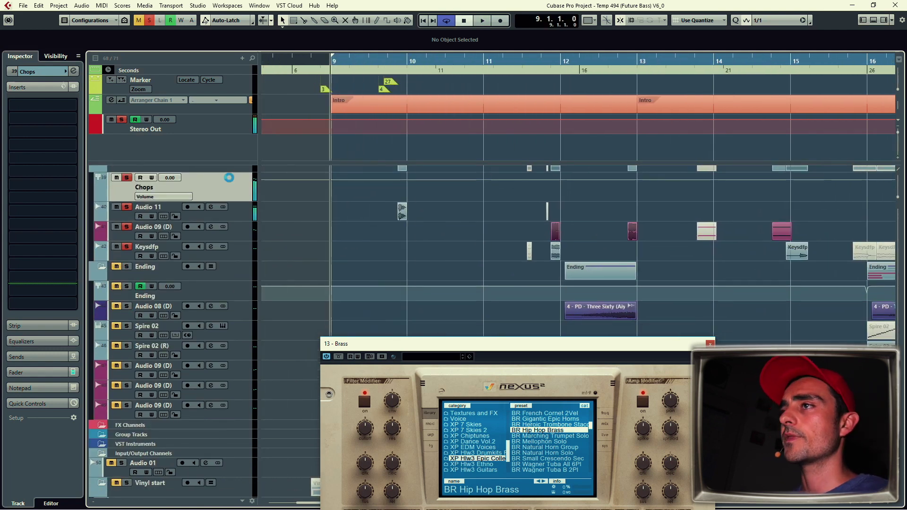
pyautogui.press('s')
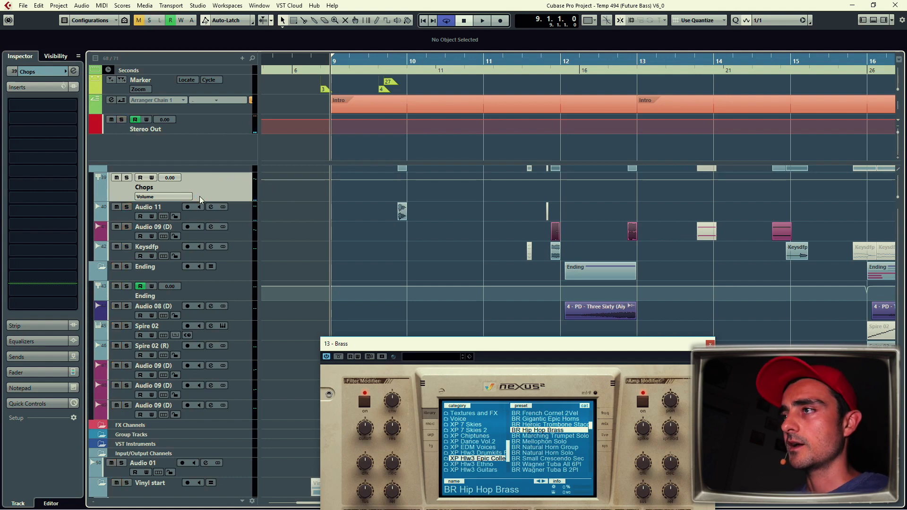
# - Solo the Audio 09 (D) track in the Chops group and play its vocal chop just before bar 12
pyautogui.click(240, 216)
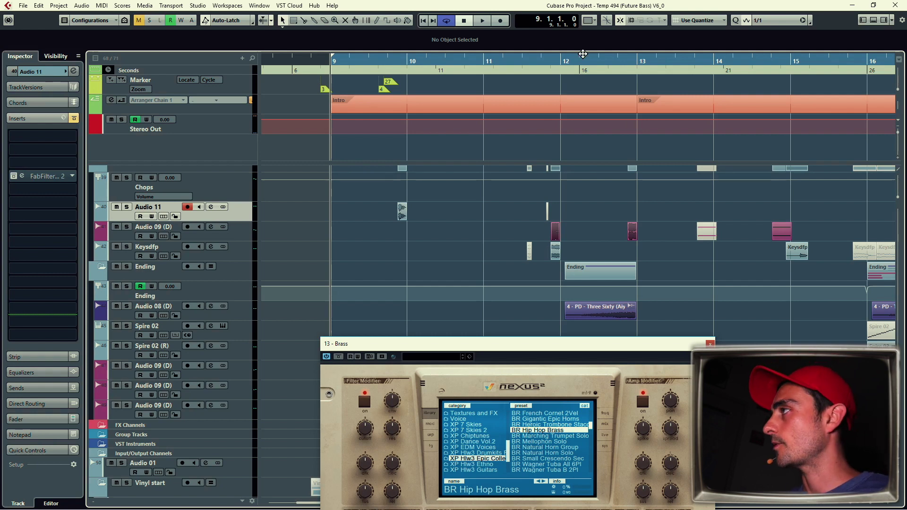
pyautogui.click(484, 60)
pyautogui.click(205, 240)
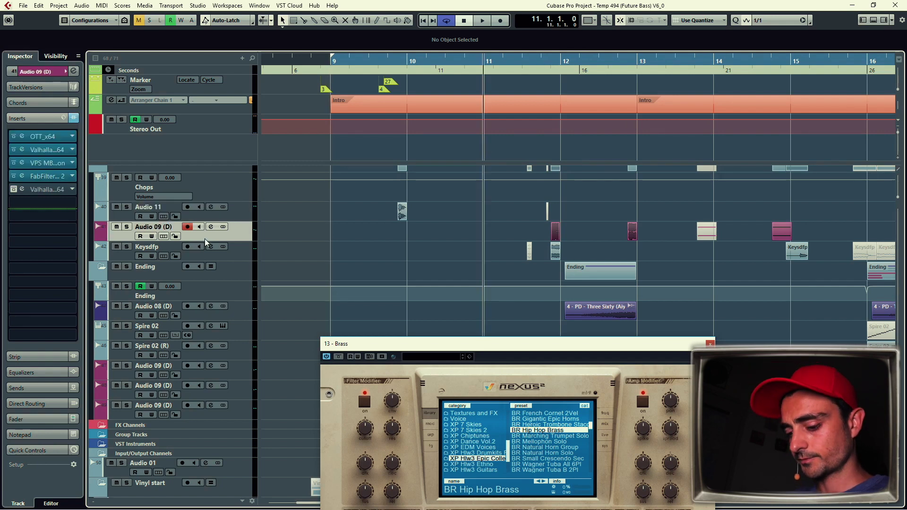
pyautogui.press('s')
pyautogui.press('n')
pyautogui.press('space')
pyautogui.scroll(1, 362, 234)
pyautogui.press('h')
pyautogui.press('h')
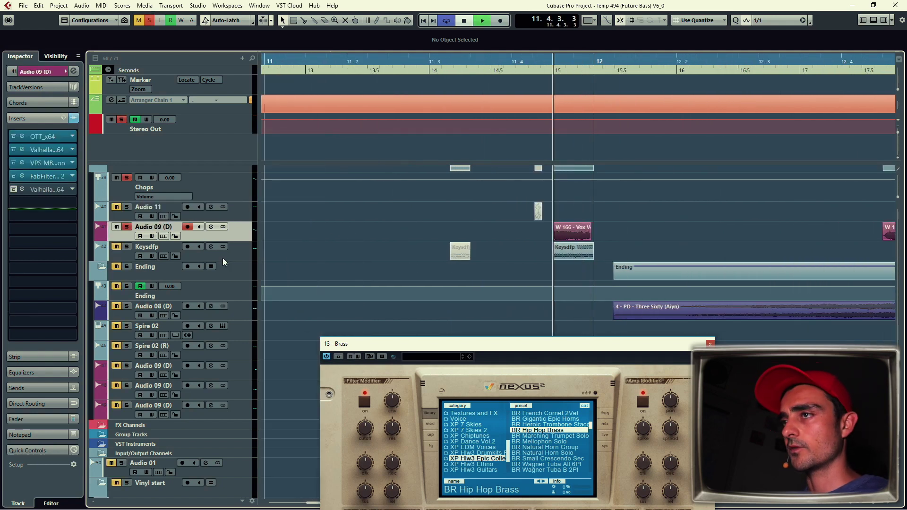
# - Solo the Keysdfp track and play its chop before bar 12 with its inserts active and bypassed
pyautogui.click(334, 259)
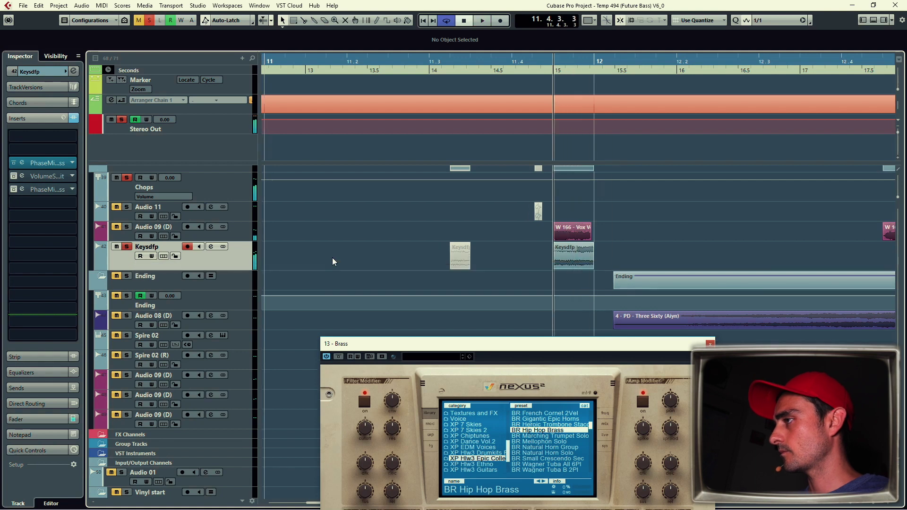
pyautogui.press('space')
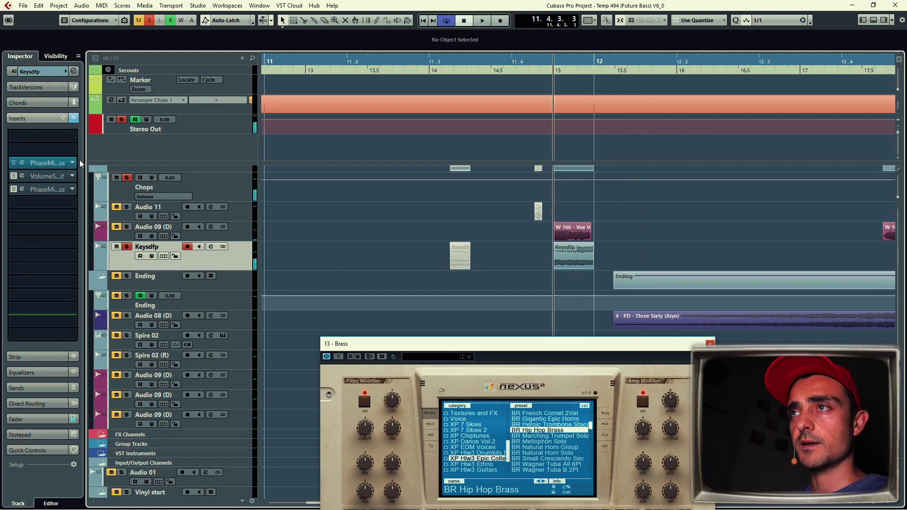
pyautogui.press('space')
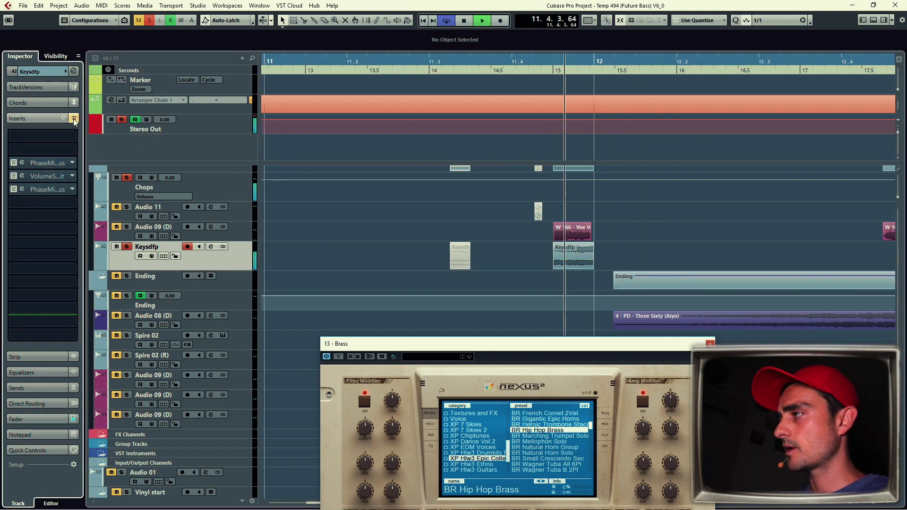
pyautogui.press('space')
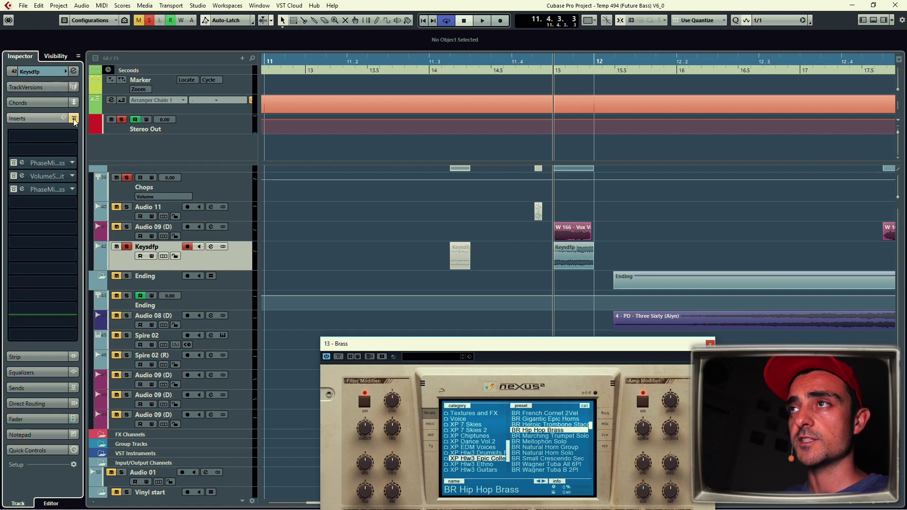
pyautogui.press('space')
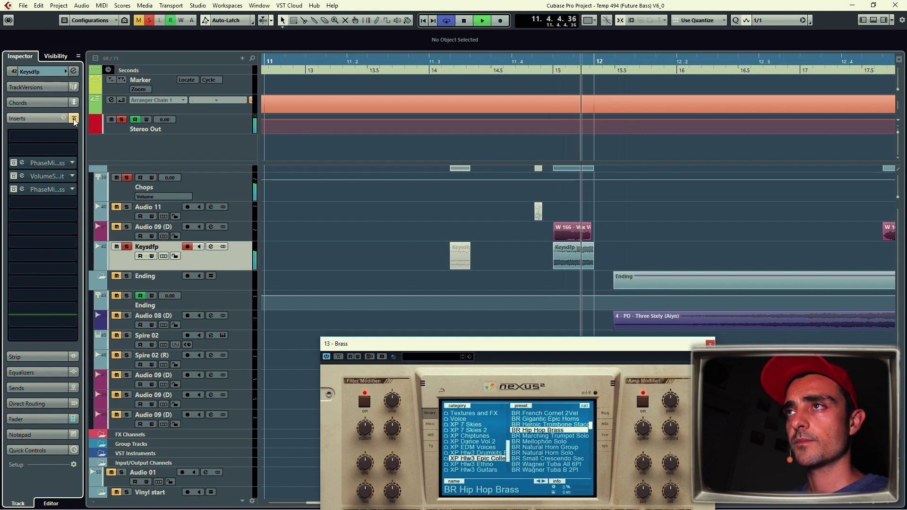
pyautogui.press('space')
# - Reactivate the inserts on the Keysdfp track and replay the chop for comparison
pyautogui.press('space')
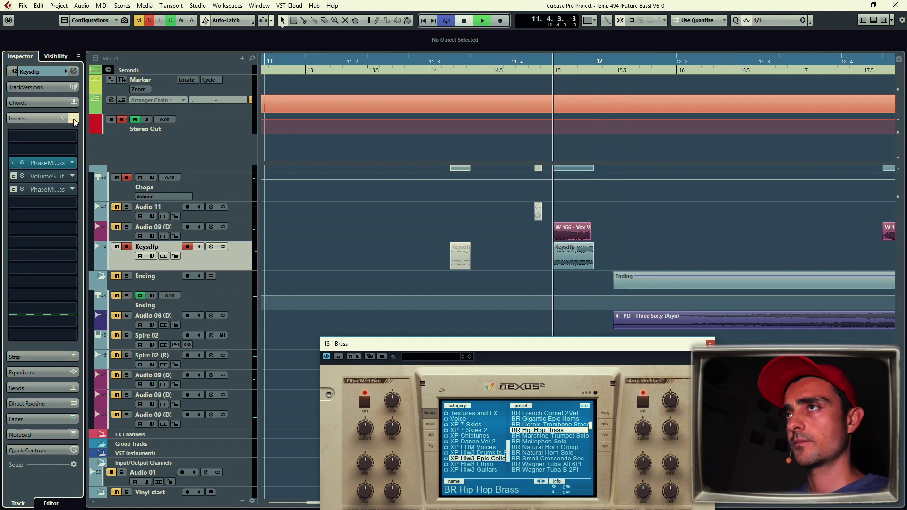
# - Unsolo the Keysdfp track and play the full mix through bar 12, viewing the Ending group
pyautogui.press('space')
pyautogui.press('space')
pyautogui.click(74, 118)
pyautogui.press('g')
pyautogui.press('g')
pyautogui.press('s')
pyautogui.press('space')
pyautogui.scroll(-1, 572, 184)
pyautogui.scroll(-1, 569, 187)
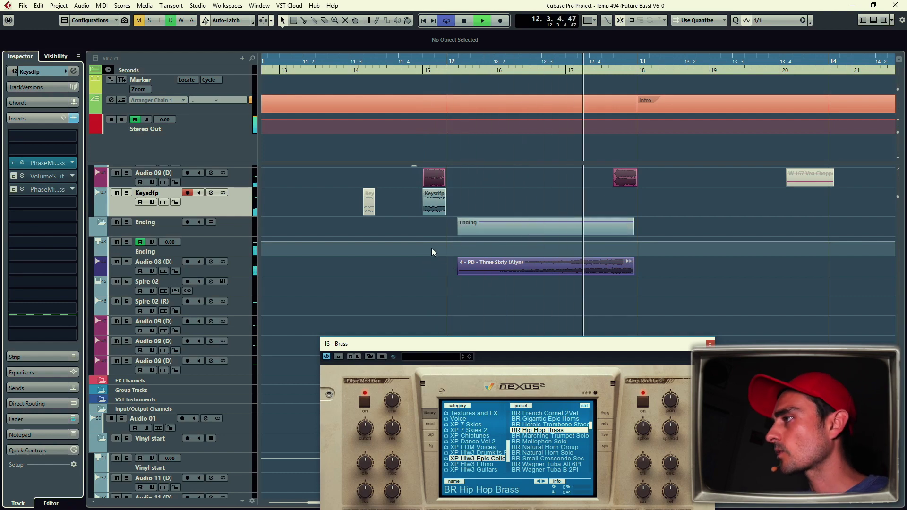
# - Stop playback and enlarge the Chords + Bass group track to show more of its volume automation lane
pyautogui.press('space')
pyautogui.scroll(10, 378, 283)
pyautogui.scroll(2, 364, 263)
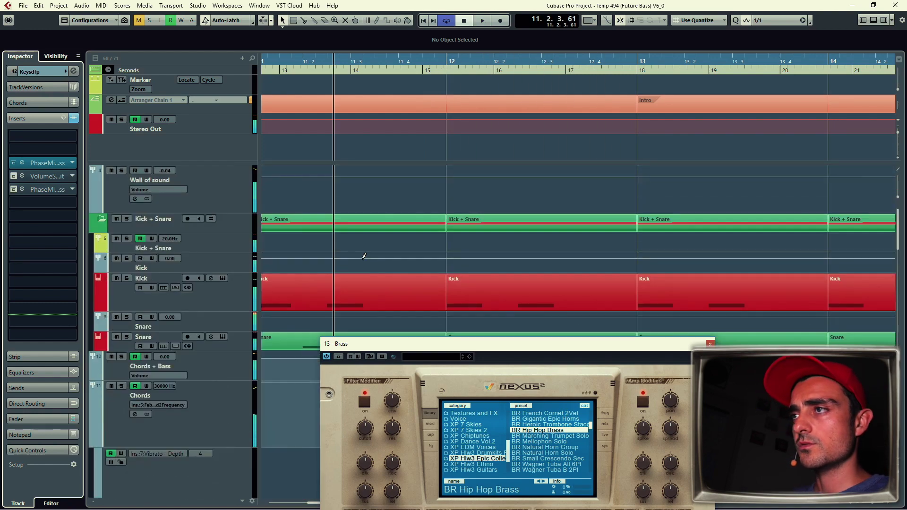
pyautogui.press('g')
pyautogui.press('g')
pyautogui.scroll(-3, 414, 213)
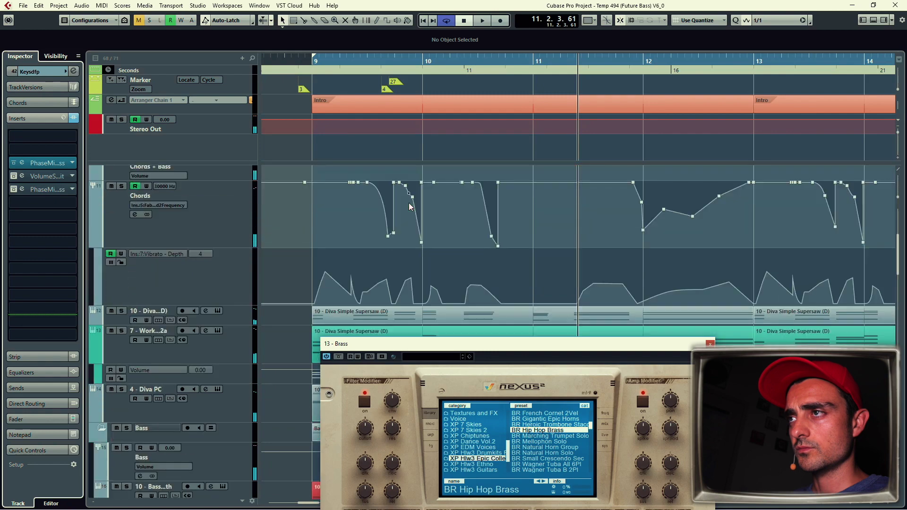
pyautogui.scroll(1, 410, 204)
pyautogui.click(237, 245)
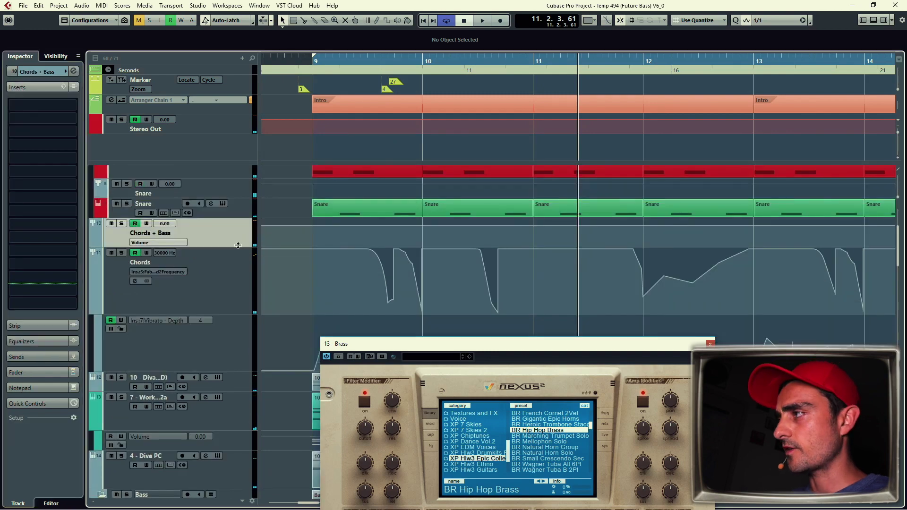
pyautogui.moveTo(235, 260); pyautogui.dragTo(226, 276)
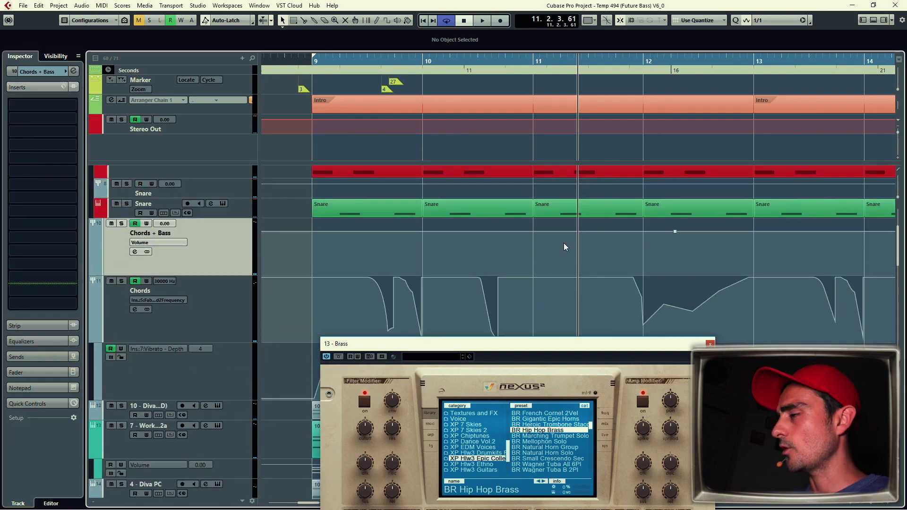
# - Set the quantize grid to 1/16 and play the Chords + Bass section leading into bar 12
pyautogui.scroll(-2, 566, 247)
pyautogui.scroll(-15, 565, 247)
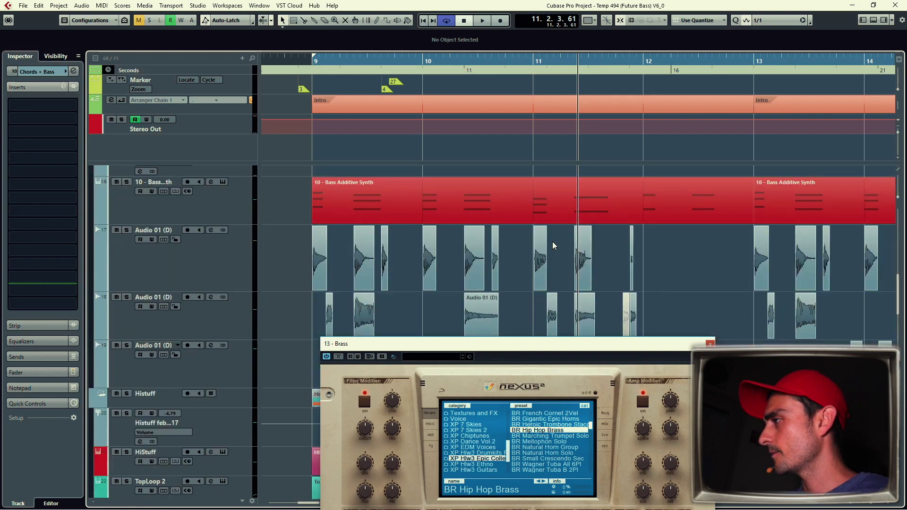
pyautogui.scroll(-2, 557, 232)
pyautogui.scroll(15, 609, 261)
pyautogui.scroll(4, 493, 252)
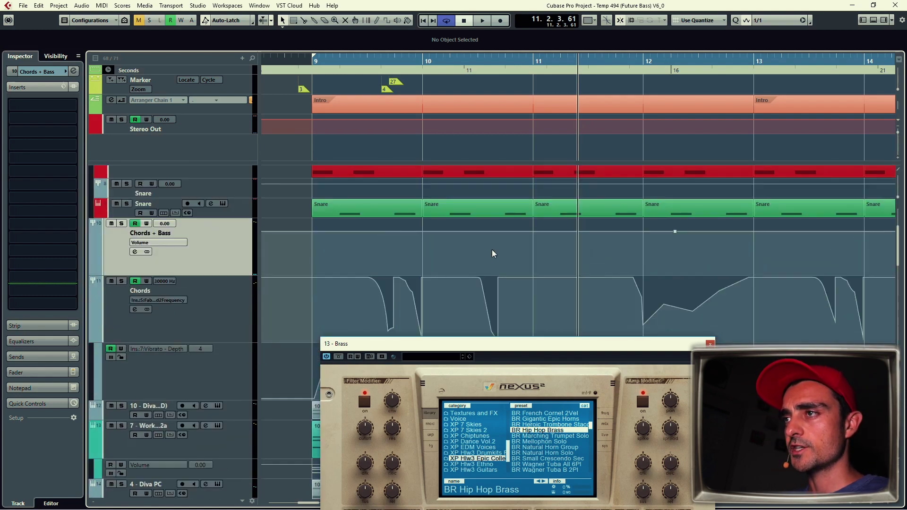
pyautogui.hotkey('alt', '5')
pyautogui.press('h')
pyautogui.press('space')
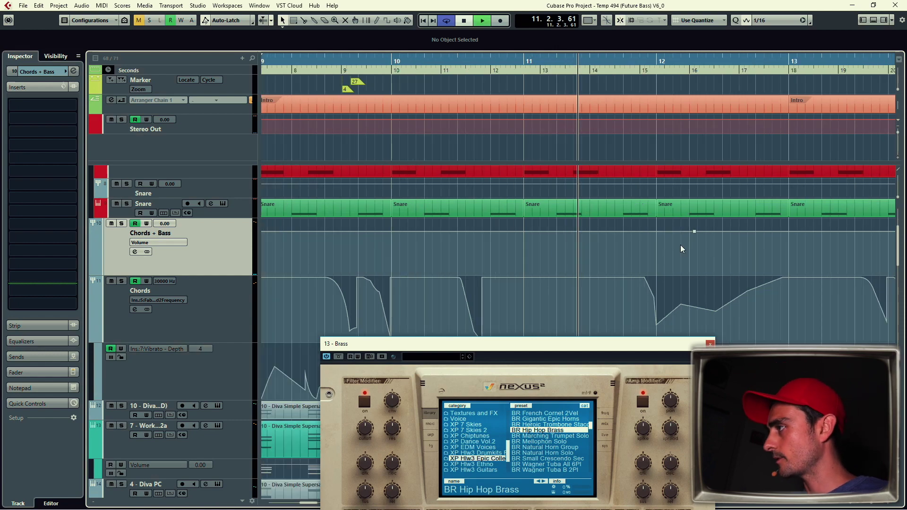
pyautogui.press('h')
pyautogui.press('h')
pyautogui.press('h')
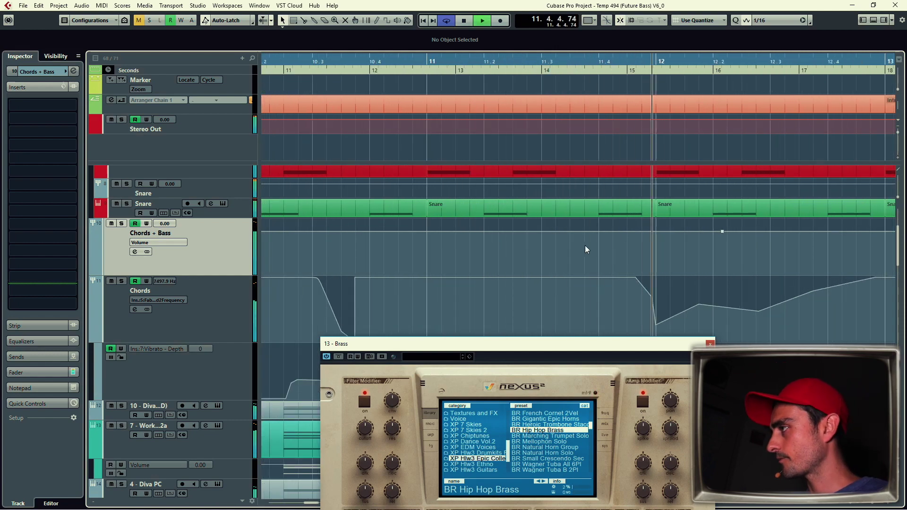
# - Try a volume drop to -oo on the Chords + Bass automation just before bar 12 and undo the last edits
pyautogui.click(625, 231)
pyautogui.click(657, 232)
pyautogui.moveTo(641, 232); pyautogui.dragTo(611, 301)
pyautogui.moveTo(636, 260); pyautogui.dragTo(662, 283)
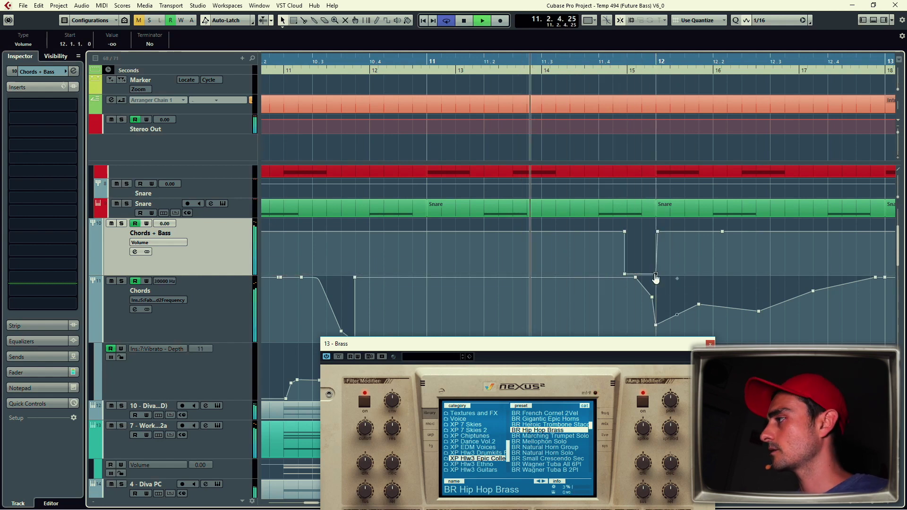
pyautogui.moveTo(616, 259); pyautogui.dragTo(629, 286)
pyautogui.hotkey('ctrl', 'z')
pyautogui.hotkey('ctrl', 'z')
# - Play the bass section from 11.3.4, soloing the first Audio 01 (D) track in the Bass group and returning to the full mix
pyautogui.scroll(-10, 611, 273)
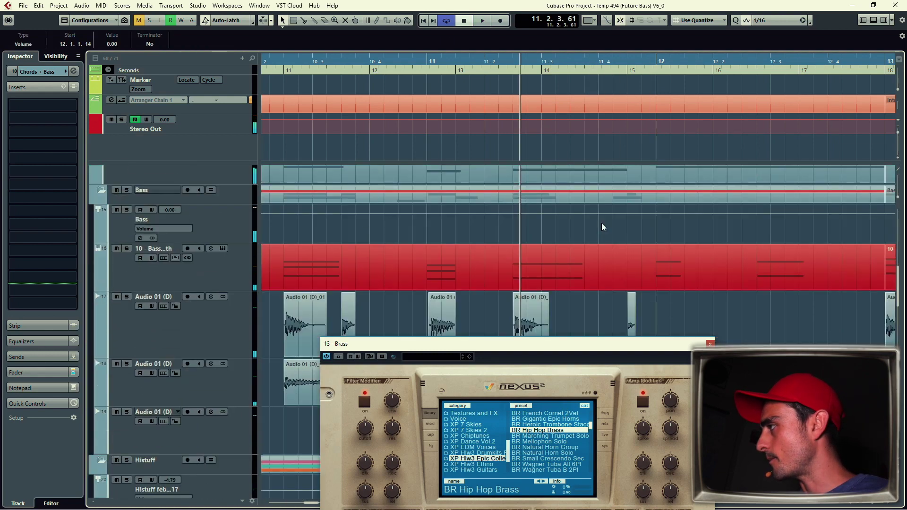
pyautogui.moveTo(603, 60); pyautogui.dragTo(584, 58)
pyautogui.press('space')
pyautogui.click(189, 210)
pyautogui.press('s')
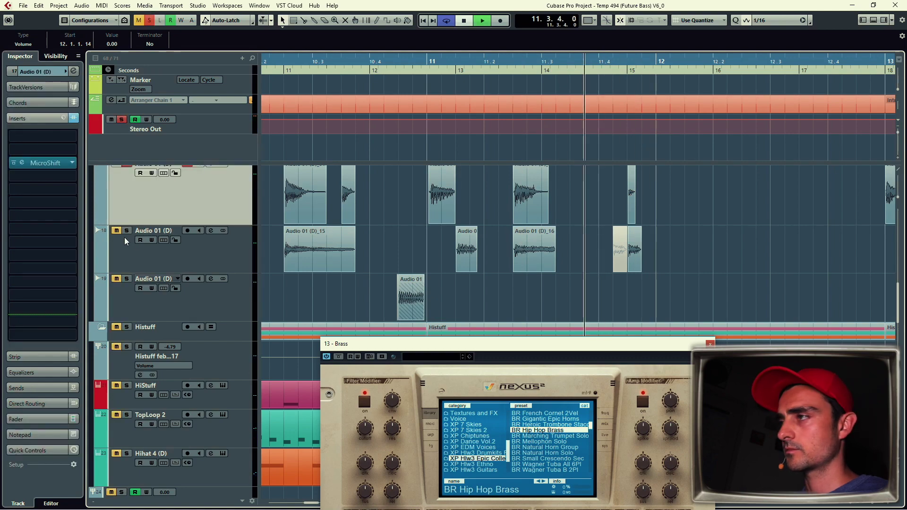
pyautogui.click(142, 252)
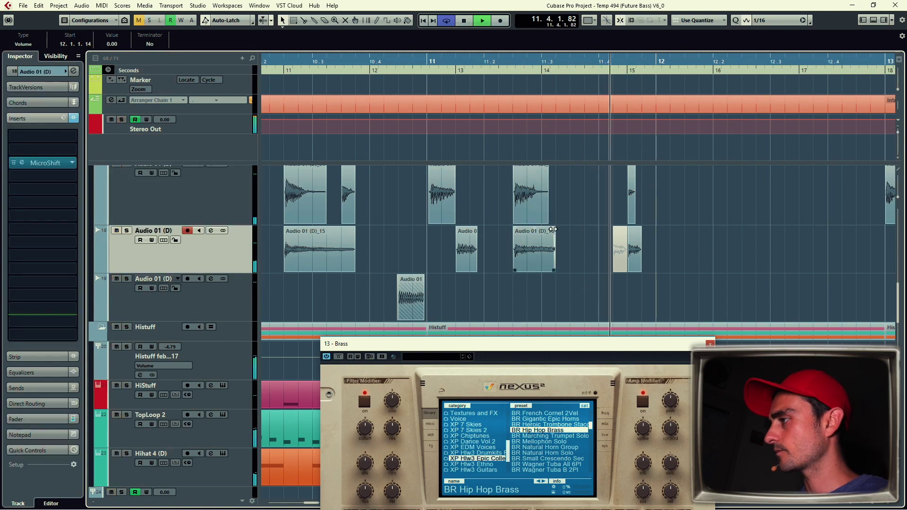
pyautogui.press('s')
# - Stop playback, close the Brass instrument window and select the Keysdfp track in the Chops group
pyautogui.scroll(-10, 530, 224)
pyautogui.scroll(-10, 530, 225)
pyautogui.moveTo(571, 344); pyautogui.dragTo(411, 224)
pyautogui.click(550, 221)
pyautogui.press('g')
pyautogui.press('g')
pyautogui.scroll(-8, 543, 189)
pyautogui.press('g')
pyautogui.press('g')
pyautogui.press('g')
pyautogui.press('g')
pyautogui.press('g')
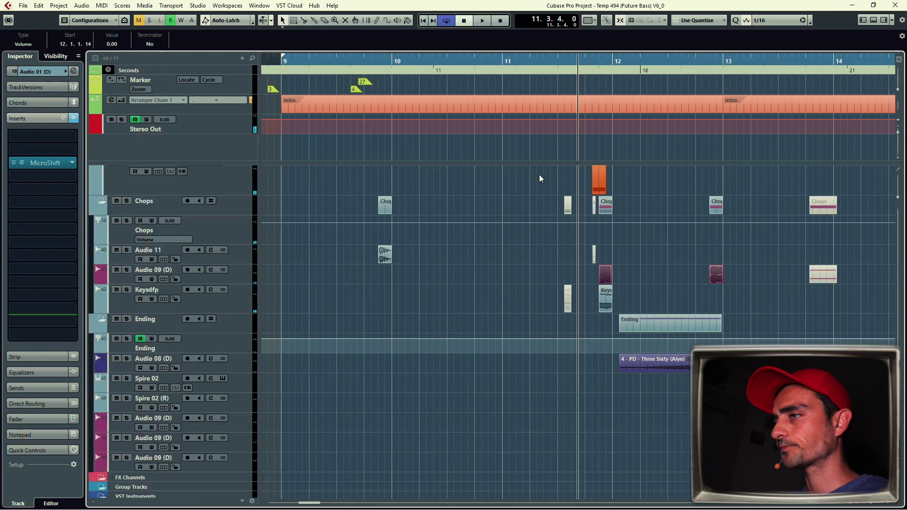
pyautogui.click(197, 308)
pyautogui.moveTo(426, 265); pyautogui.dragTo(260, 228)
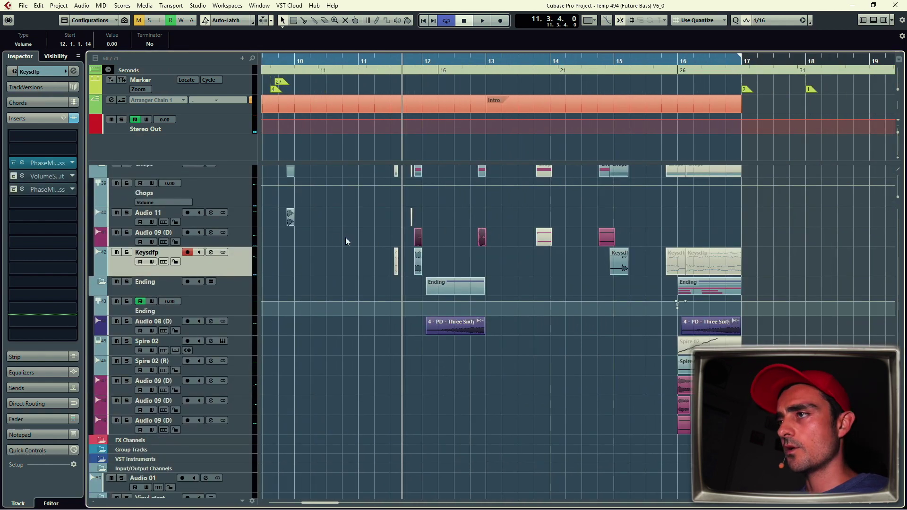
# - Solo the Audio 09 (D) and Keysdfp tracks in turn and play their chops from 14.3.4 around bar 15
pyautogui.click(229, 242)
pyautogui.press('s')
pyautogui.press('space')
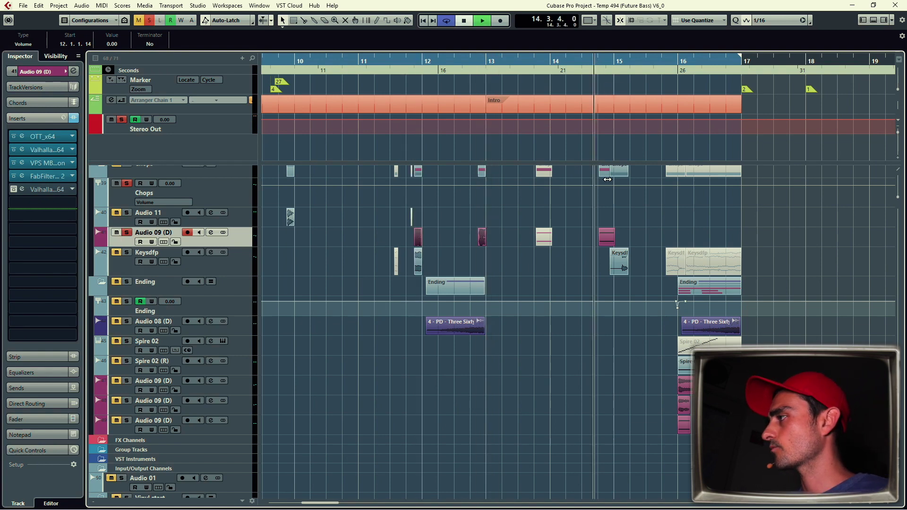
pyautogui.click(217, 267)
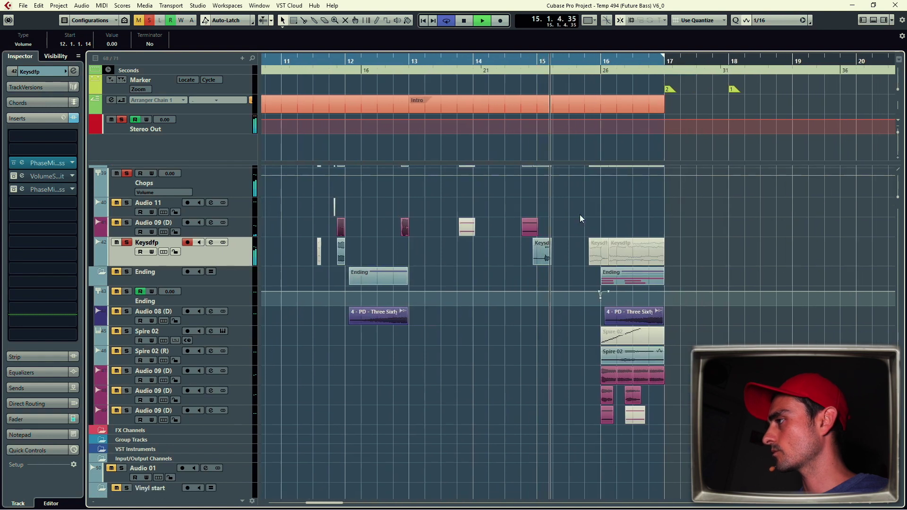
pyautogui.press('space')
pyautogui.press('s')
# - Select the Audio 08 (D) track in the Ending group and play the full mix from the start of bar 16
pyautogui.press('g')
pyautogui.press('g')
pyautogui.press('g')
pyautogui.click(200, 300)
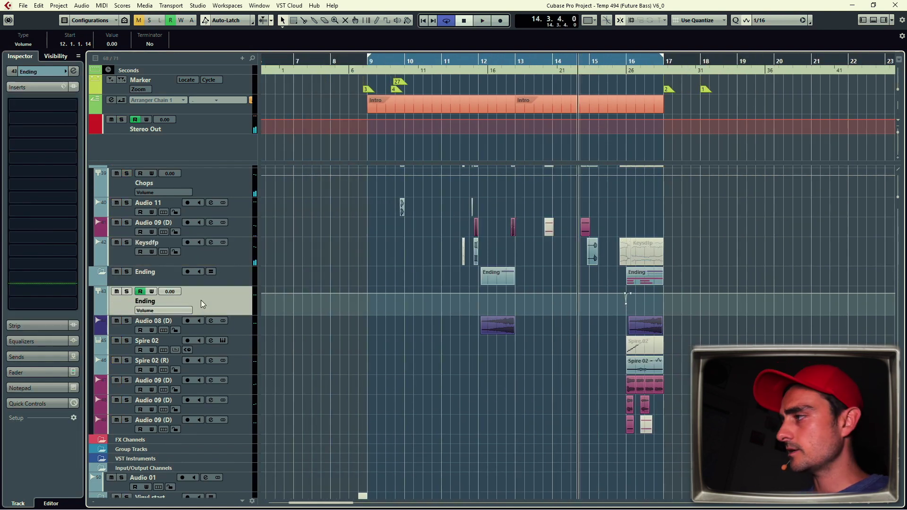
pyautogui.moveTo(575, 358); pyautogui.dragTo(474, 290)
pyautogui.click(239, 259)
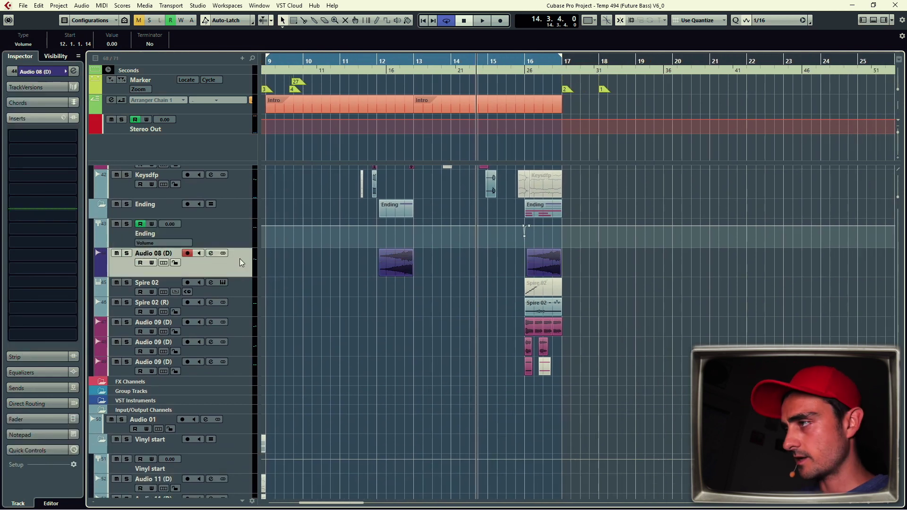
pyautogui.press('space')
pyautogui.press('h')
pyautogui.press('h')
pyautogui.press('h')
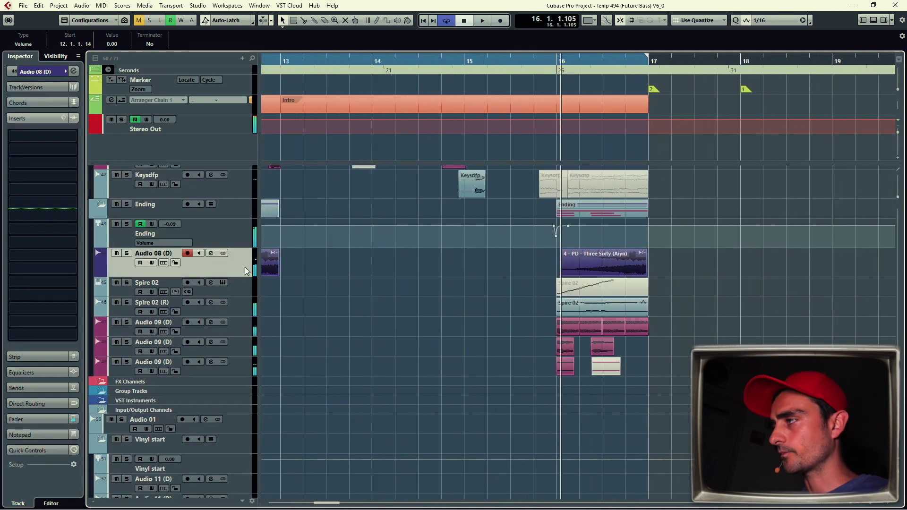
# - Solo the Audio 08 (D) track and play its Three Sixty sample in bar 16 twice
pyautogui.press('s')
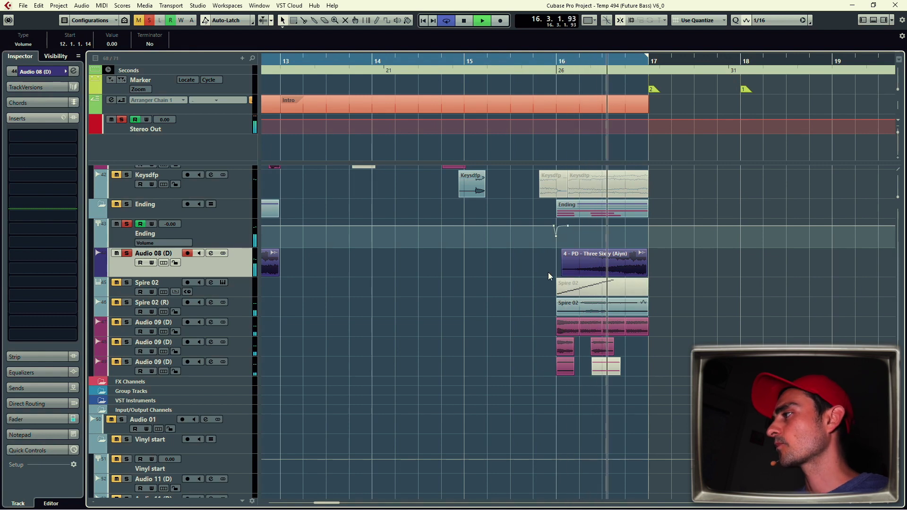
pyautogui.press('space')
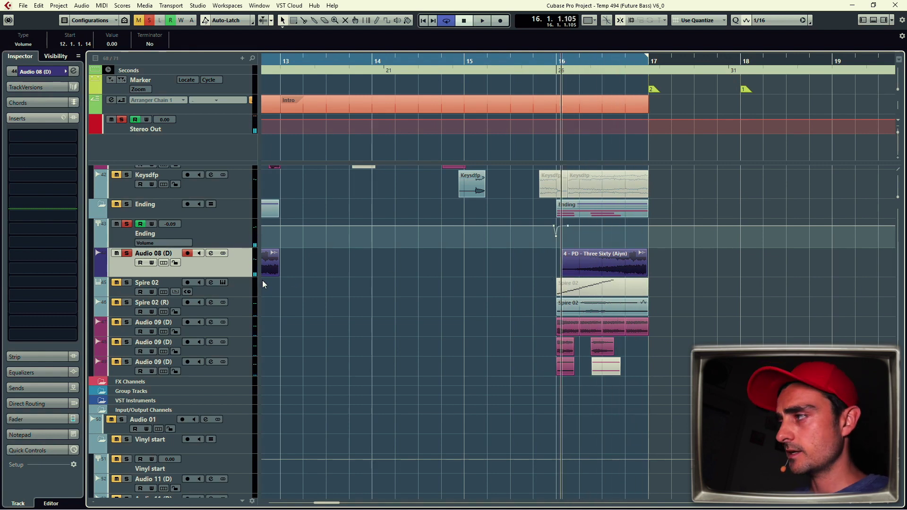
pyautogui.press('space')
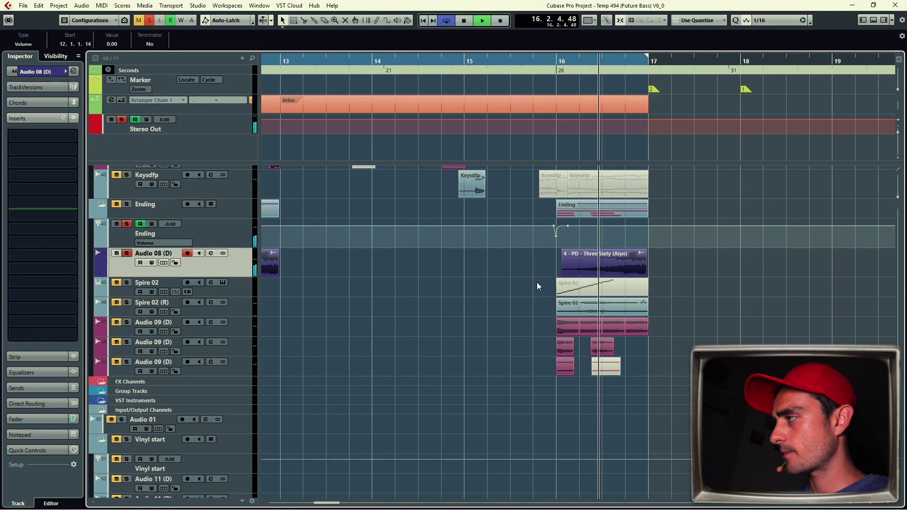
pyautogui.press('space')
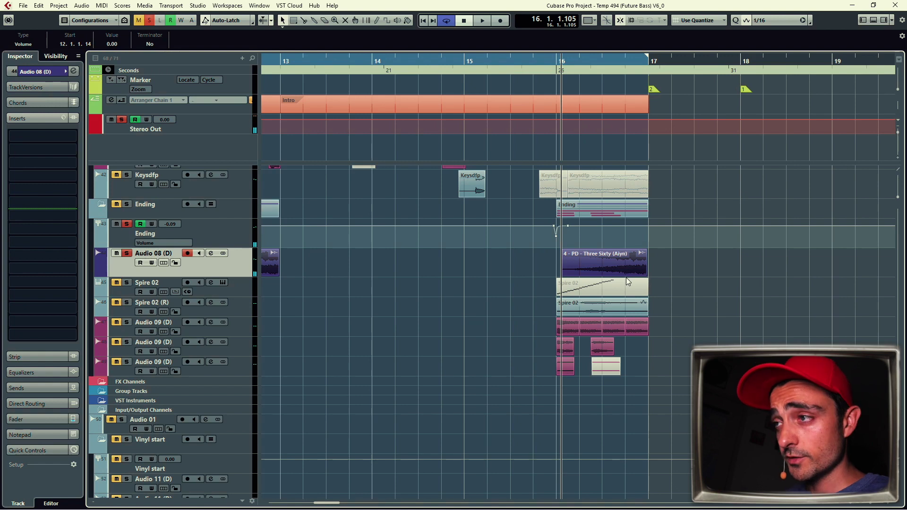
# - Move the solo to the Spire 02 (R) track, enlarge it and play its rendered audio in bar 16
pyautogui.click(249, 290)
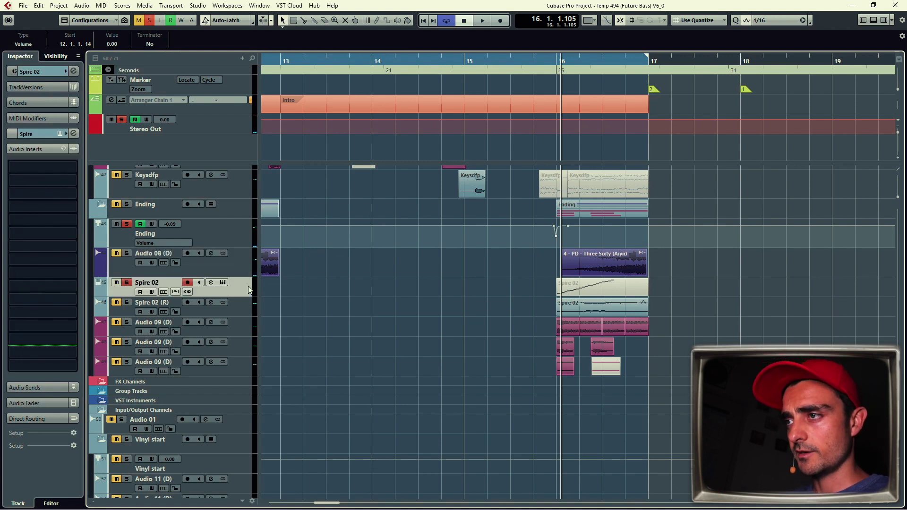
pyautogui.hotkey('alt', 'Down')
pyautogui.press('Down')
pyautogui.hotkey('alt', 'Down')
pyautogui.hotkey('alt', 'Down')
pyautogui.press('space')
pyautogui.press('h')
pyautogui.press('h')
pyautogui.press('h')
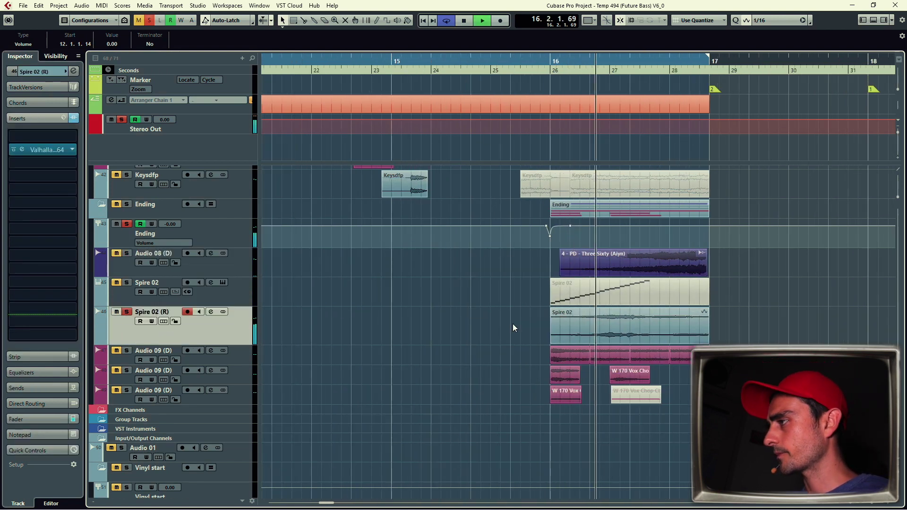
pyautogui.press('space')
# - Unmute the Spire 02 MIDI event in bar 16 and play it soloed from its start
pyautogui.scroll(-2, 568, 254)
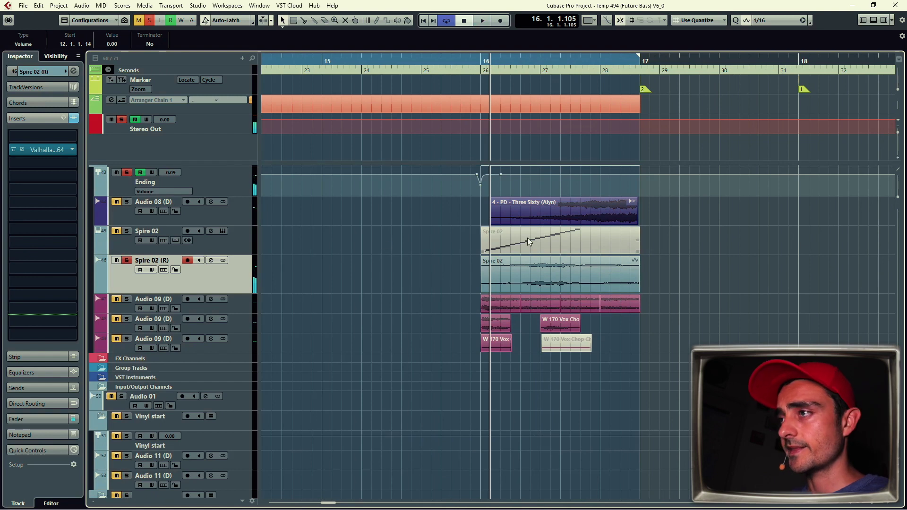
pyautogui.click(244, 243)
pyautogui.click(509, 240)
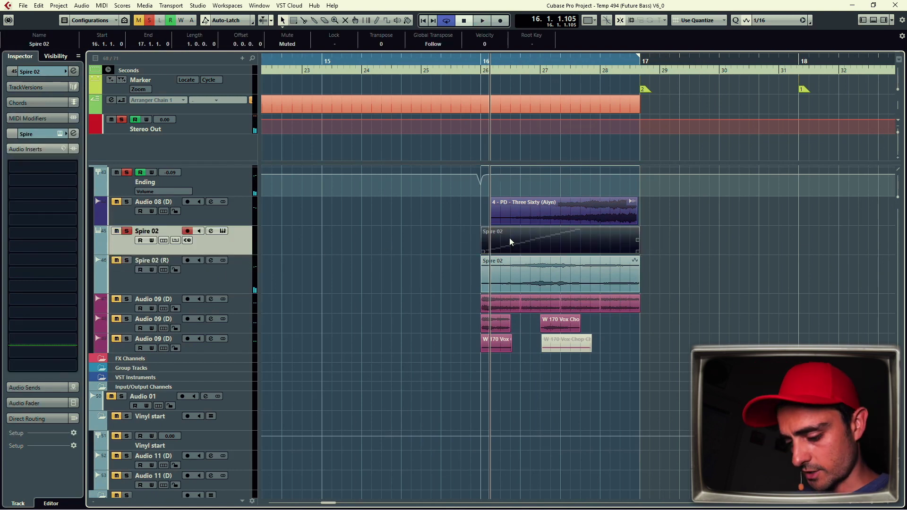
pyautogui.press('l')
pyautogui.press('s')
pyautogui.press('space')
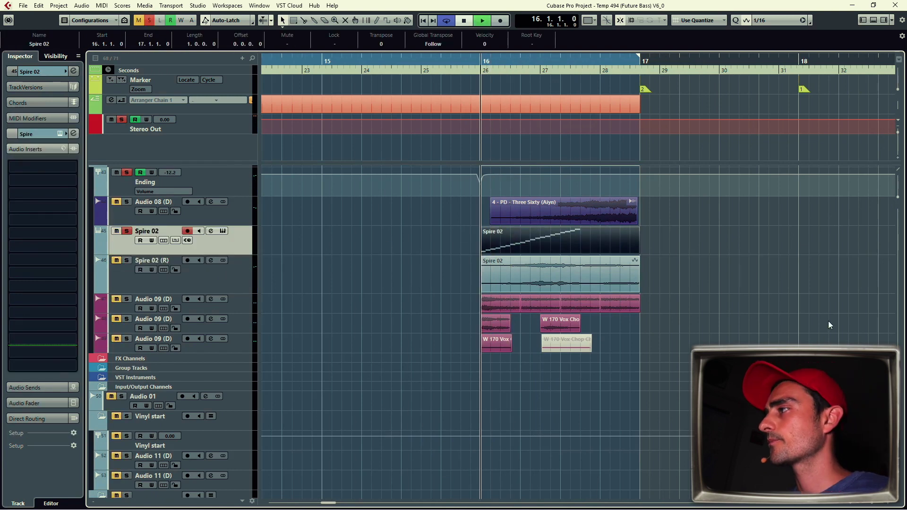
pyautogui.press('space')
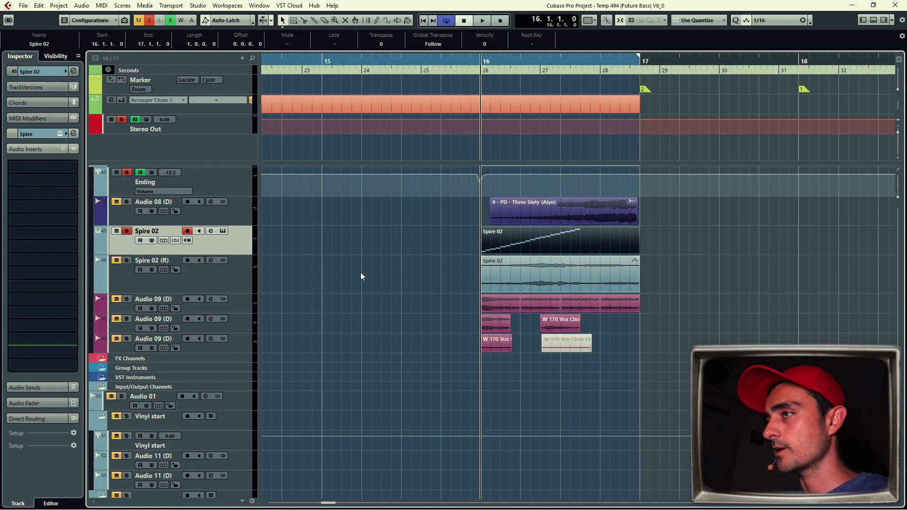
# - Mute the Spire 02 MIDI event again and open the Spire 02 (R) audio in the Sample Editor with Free Warp active
pyautogui.click(445, 255)
pyautogui.click(492, 246)
pyautogui.click(522, 286)
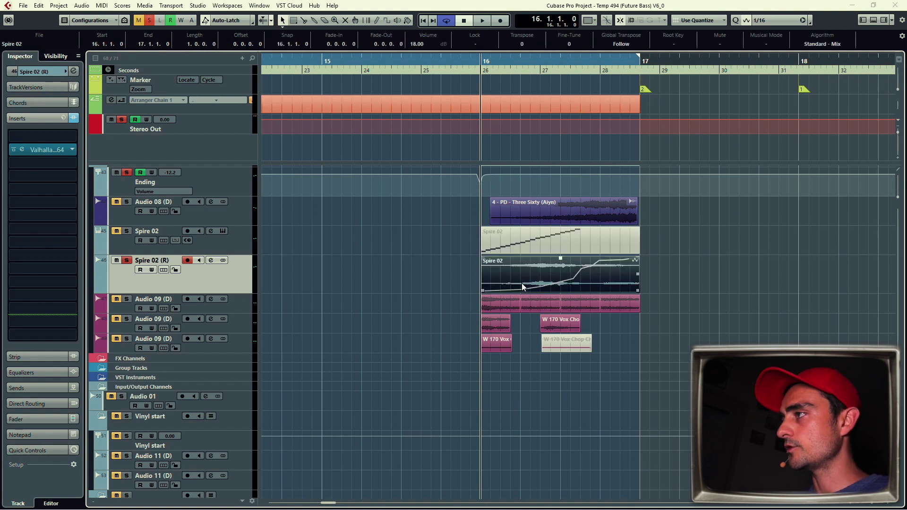
pyautogui.doubleClick(522, 287)
pyautogui.click(30, 95)
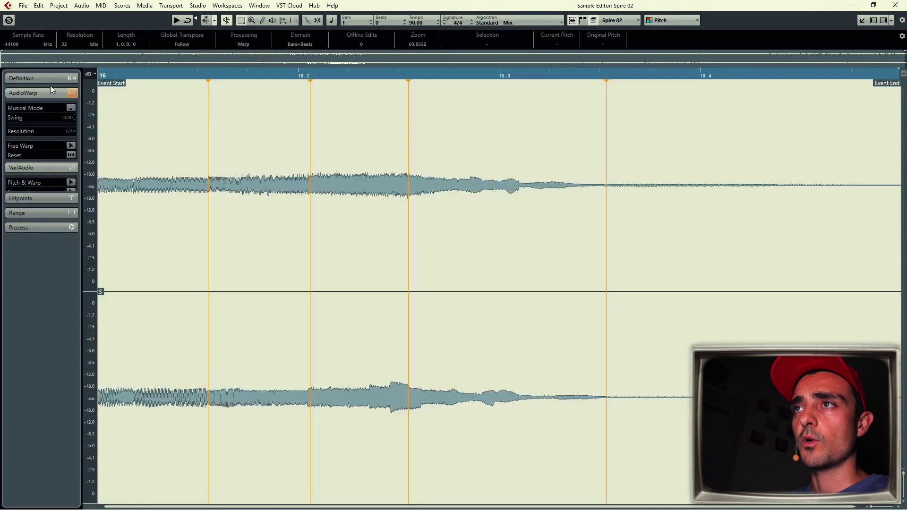
pyautogui.click(70, 146)
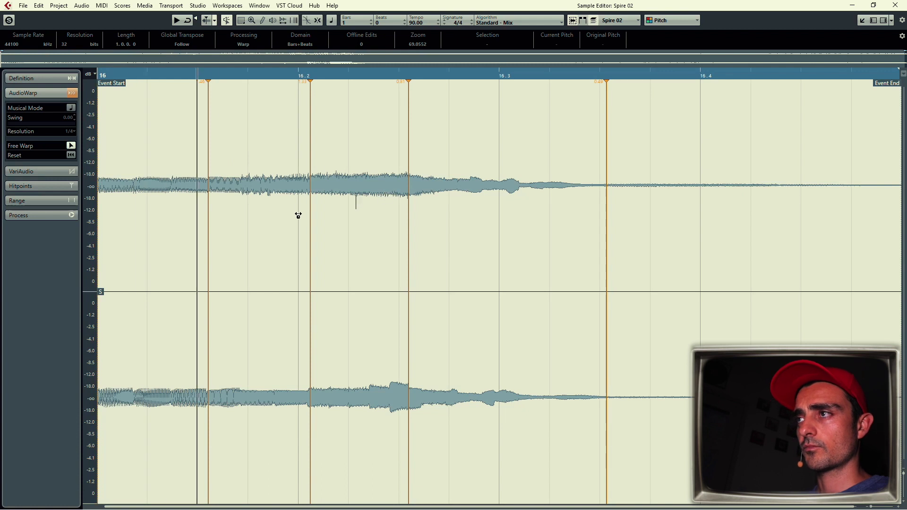
# - Remove the first three warp markers from the Spire 02 audio, add new free warp markers between 16 and 16.3, and close the editor
pyautogui.keyDown('shift'); pyautogui.click(208, 202); pyautogui.keyUp('shift')
pyautogui.keyDown('shift'); pyautogui.click(310, 211); pyautogui.keyUp('shift')
pyautogui.keyDown('shift'); pyautogui.click(408, 228); pyautogui.keyUp('shift')
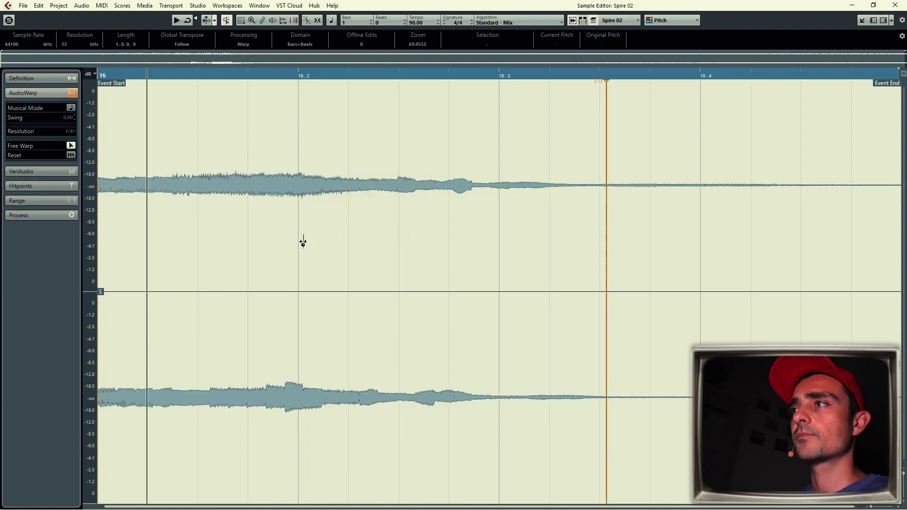
pyautogui.moveTo(134, 233); pyautogui.dragTo(383, 241)
pyautogui.moveTo(417, 245); pyautogui.dragTo(438, 246)
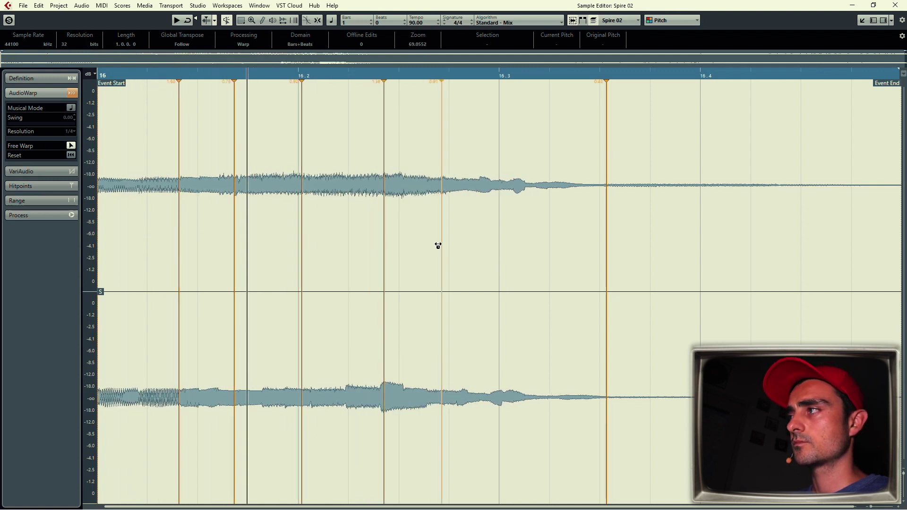
pyautogui.press('space')
pyautogui.press('Return')
# - Unsolo the Spire 02 (R) track and play the full mix from bar 16
pyautogui.press('s')
pyautogui.press('space')
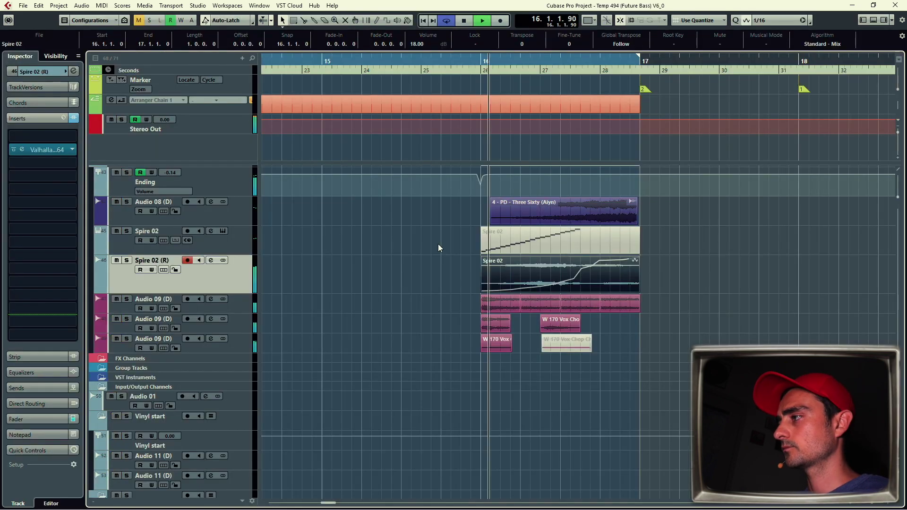
pyautogui.press('g')
pyautogui.press('g')
pyautogui.press('g')
pyautogui.press('g')
pyautogui.press('g')
pyautogui.press('g')
pyautogui.scroll(1, 544, 271)
pyautogui.press('space')
# - Solo the first Audio 09 (D) track in the Ending group and play it from bar 16
pyautogui.click(240, 302)
pyautogui.press('s')
pyautogui.press('space')
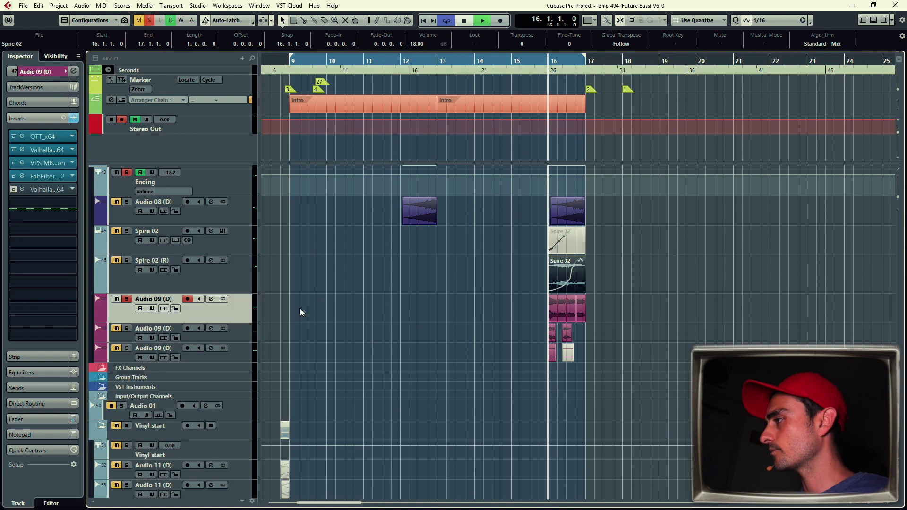
# - Stop playback and unsolo the first Audio 09 (D) track in the Ending group
pyautogui.scroll(2, 514, 318)
pyautogui.scroll(-1, 481, 268)
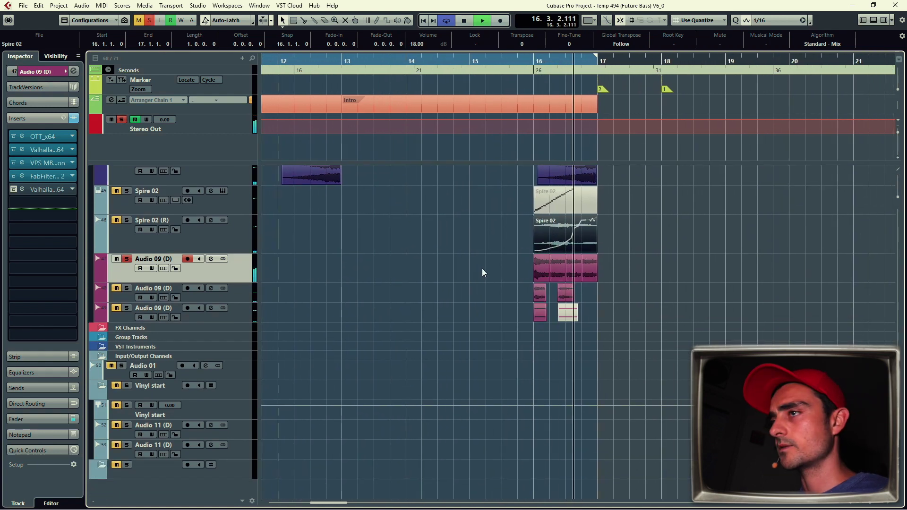
pyautogui.press('space')
pyautogui.press('s')
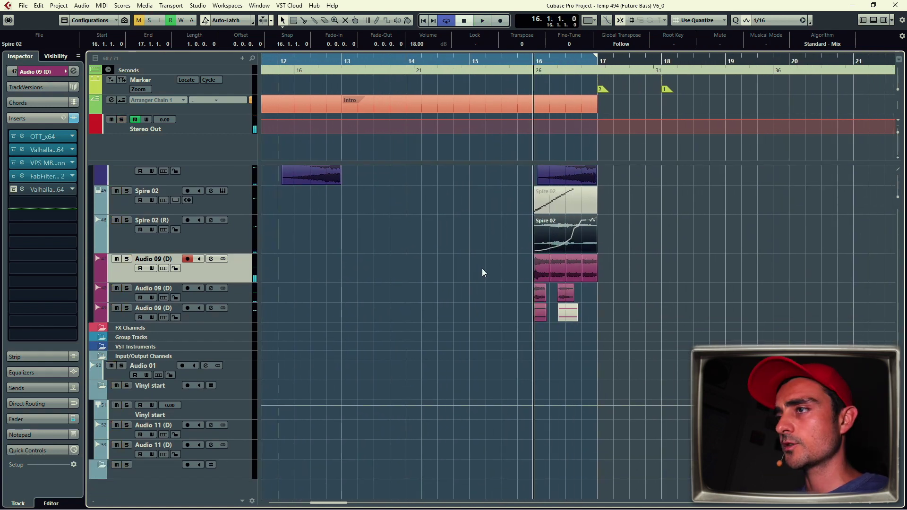
# - Solo the second Audio 09 (D) track in the Ending group and play it from bar 16
pyautogui.press('g')
pyautogui.click(231, 293)
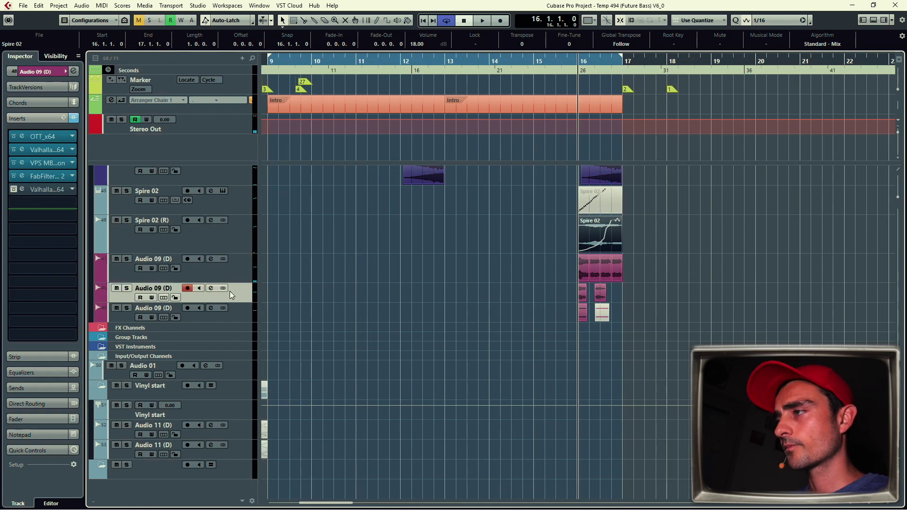
pyautogui.press('s')
pyautogui.press('space')
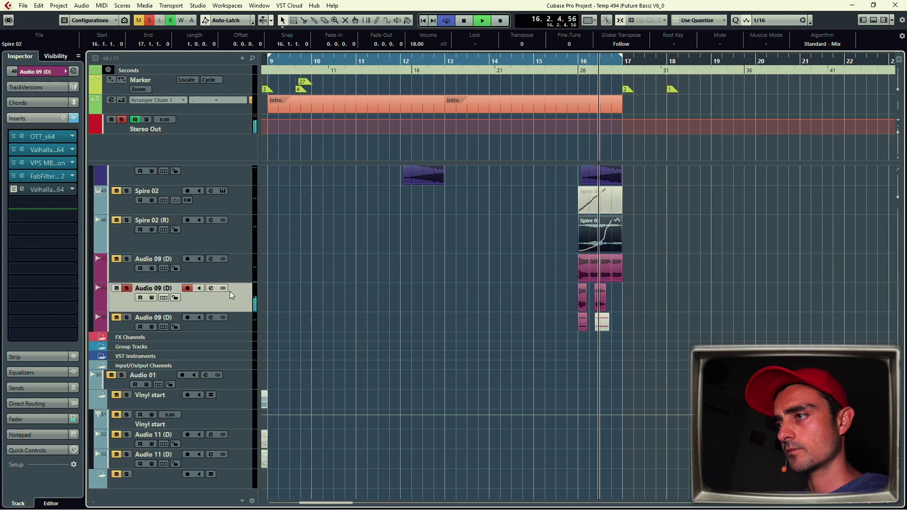
# - Audition the third Audio 09 (D) track in the Ending group from bar 16, and end with playback stopped and solo off
pyautogui.press('space')
pyautogui.click(231, 328)
pyautogui.press('space')
pyautogui.press('space')
pyautogui.press('s')
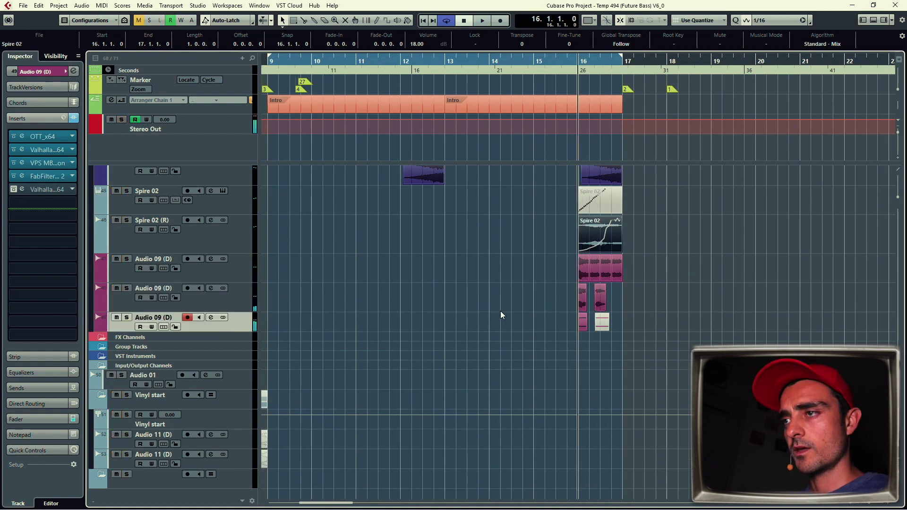
pyautogui.press('g')
pyautogui.press('g')
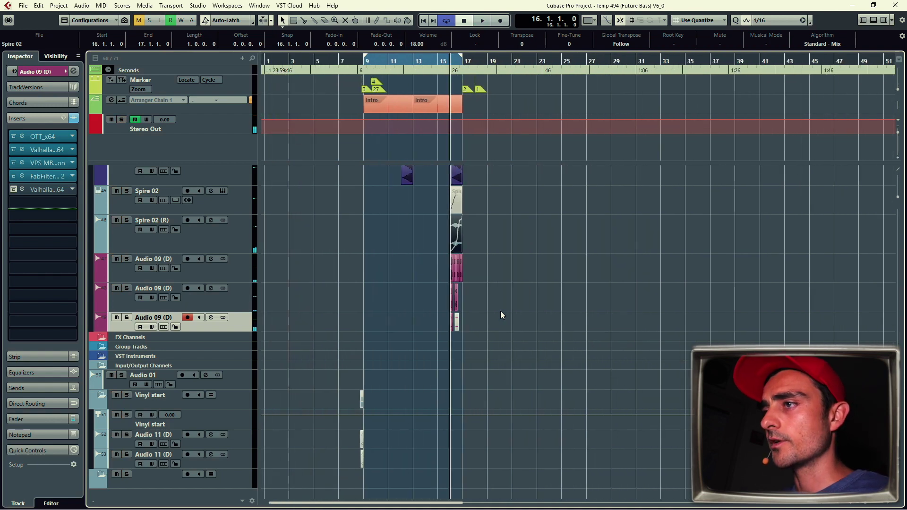